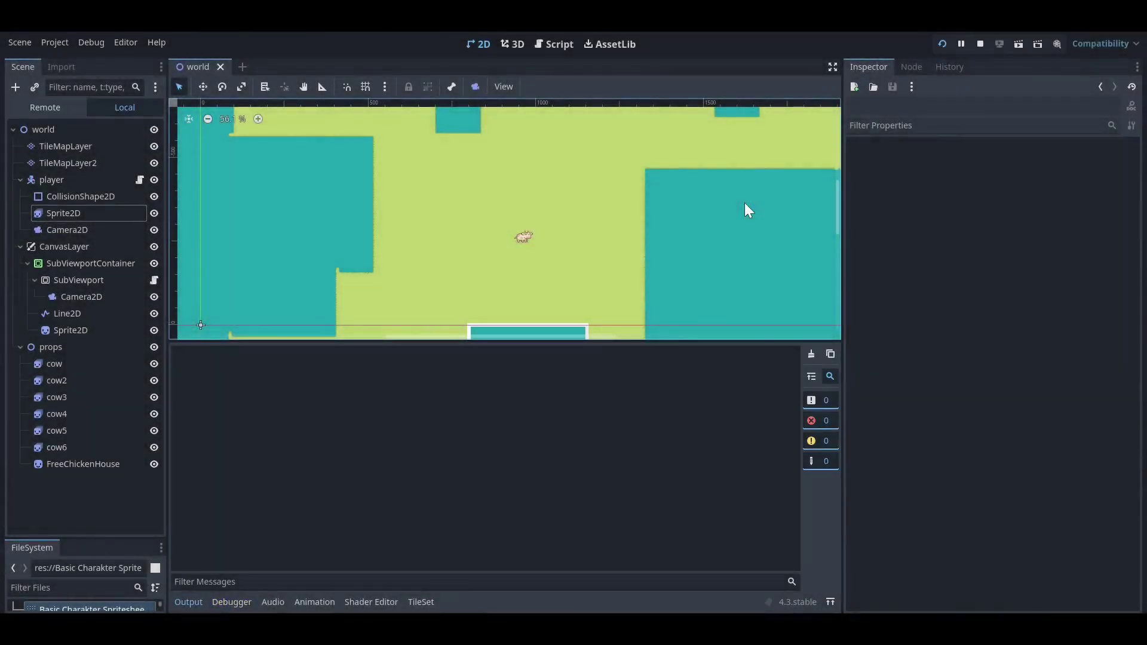
Test-run the game, walking the player around to check minimap tracking, then close it
key("F5")
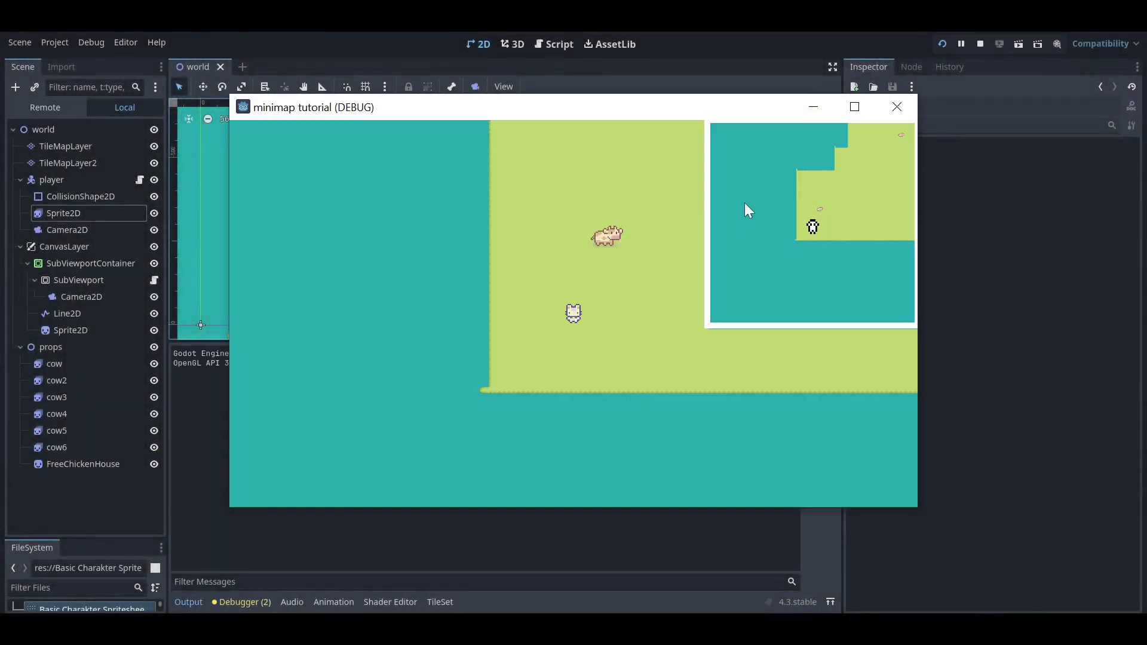
key("Right")
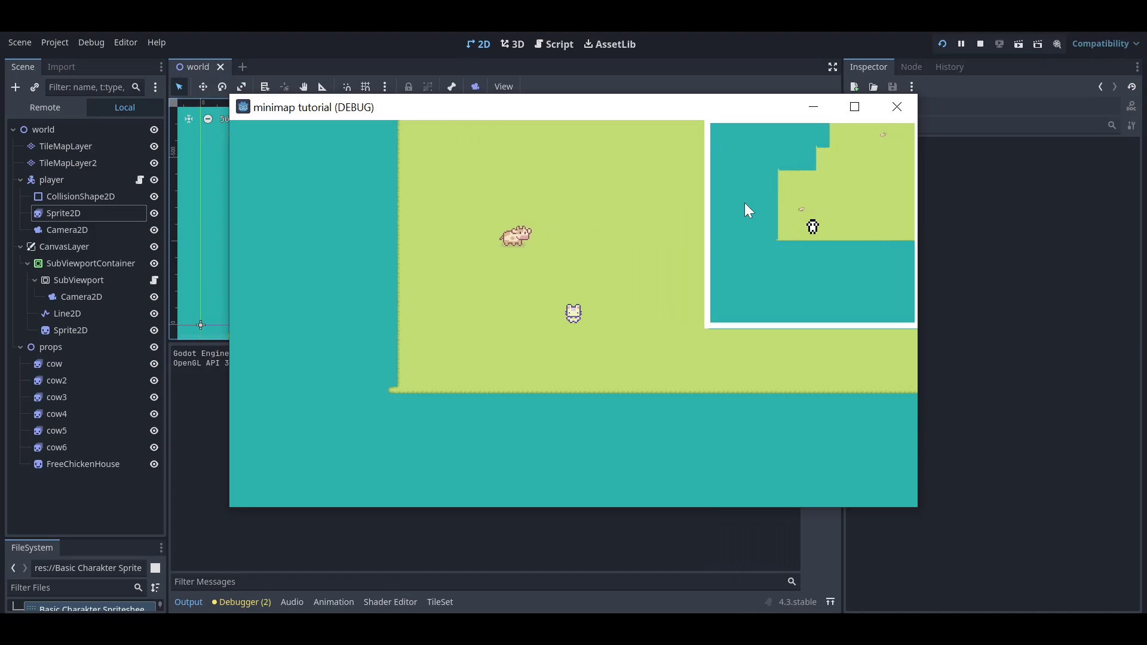
key("Up")
key("Up")
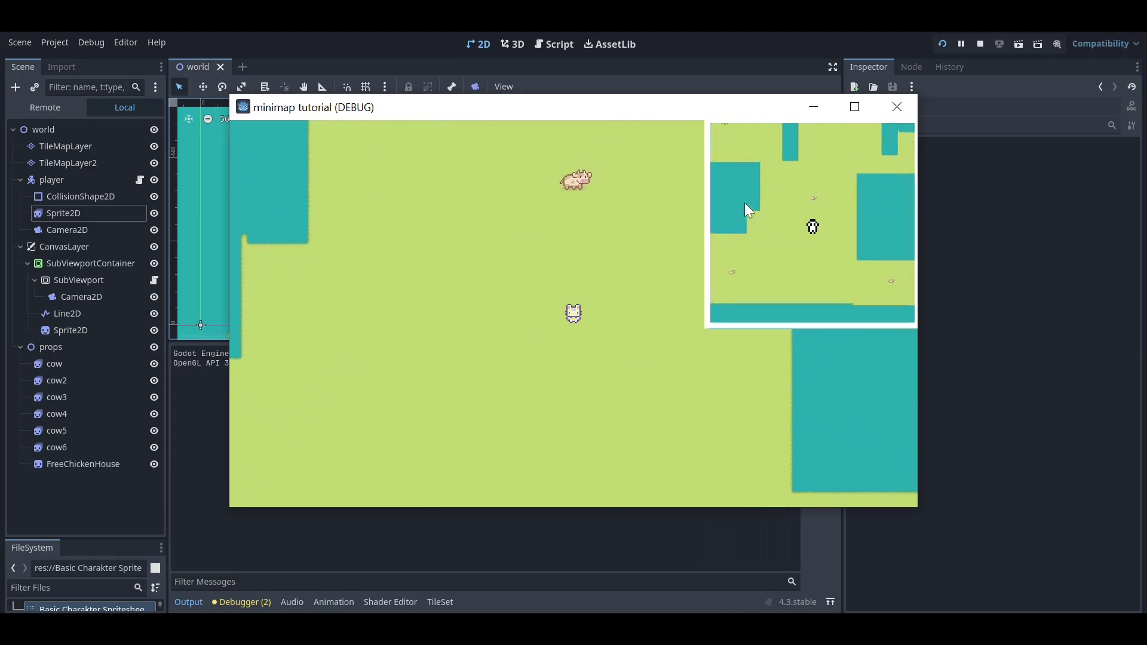
key("Left")
key("Up")
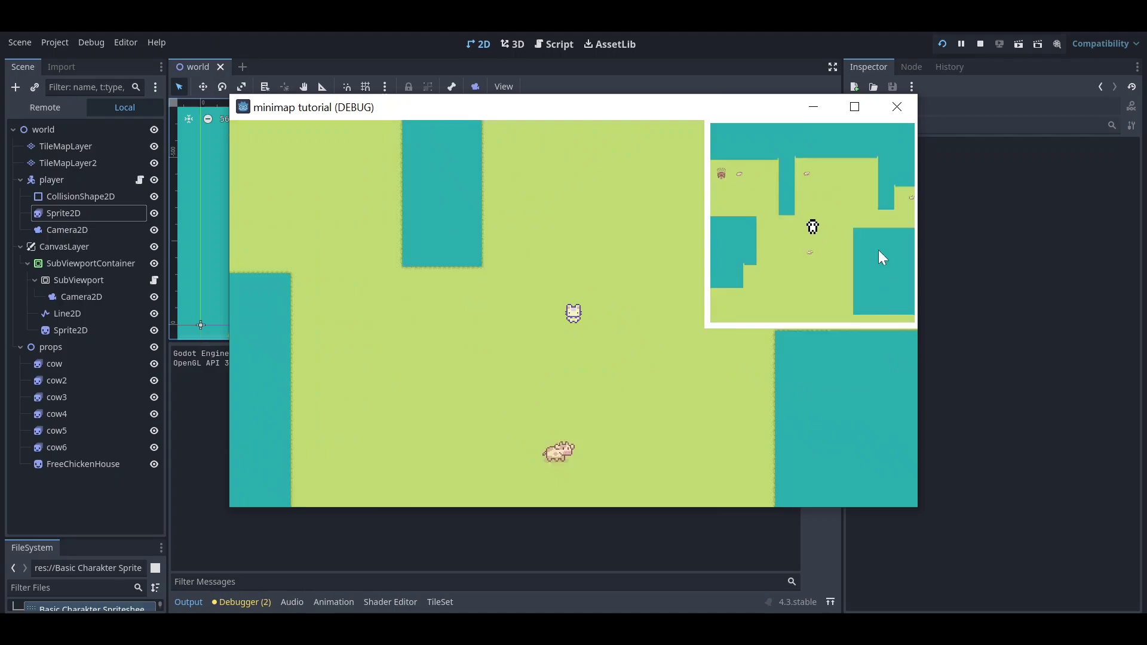
key("Left")
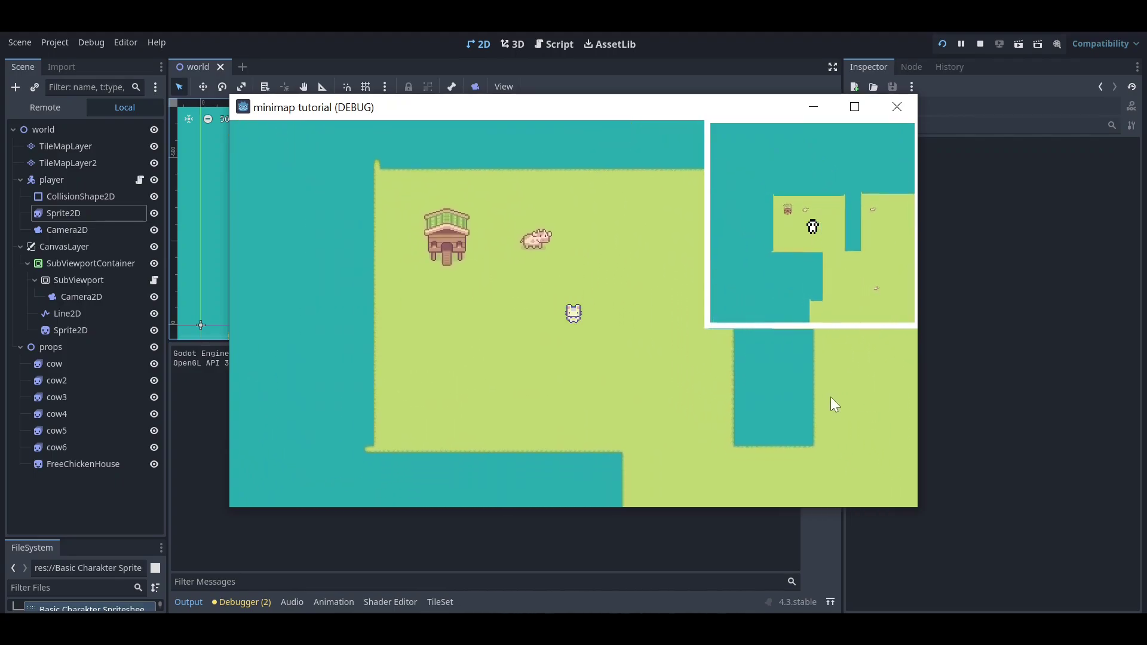
key("Down")
key("Right")
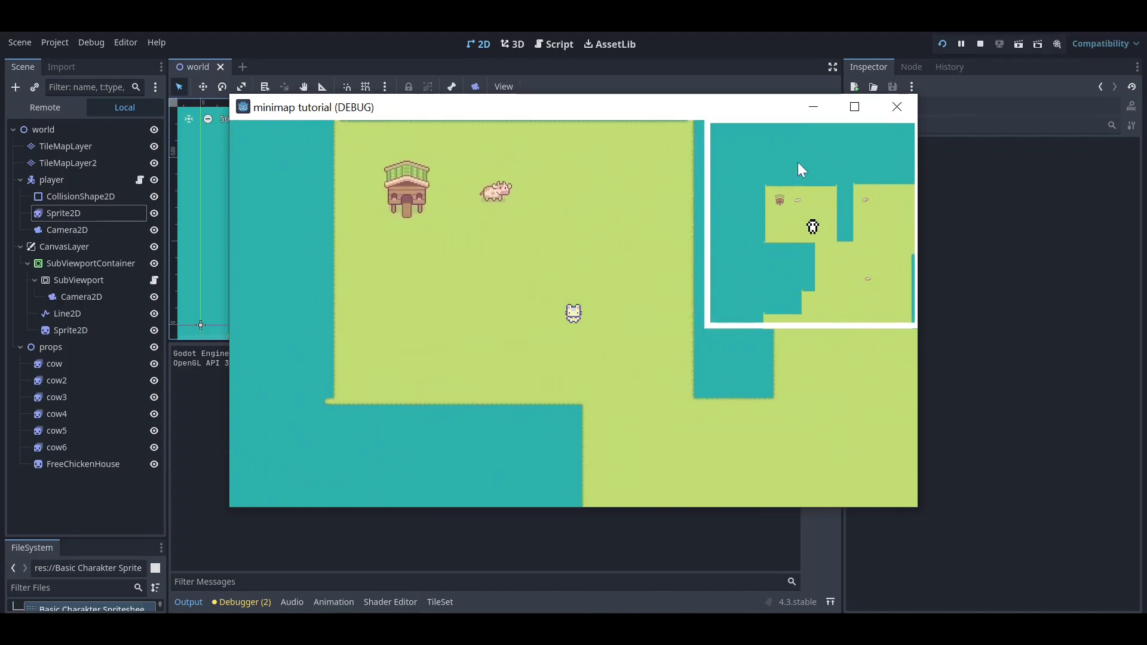
key("Right")
key("Down")
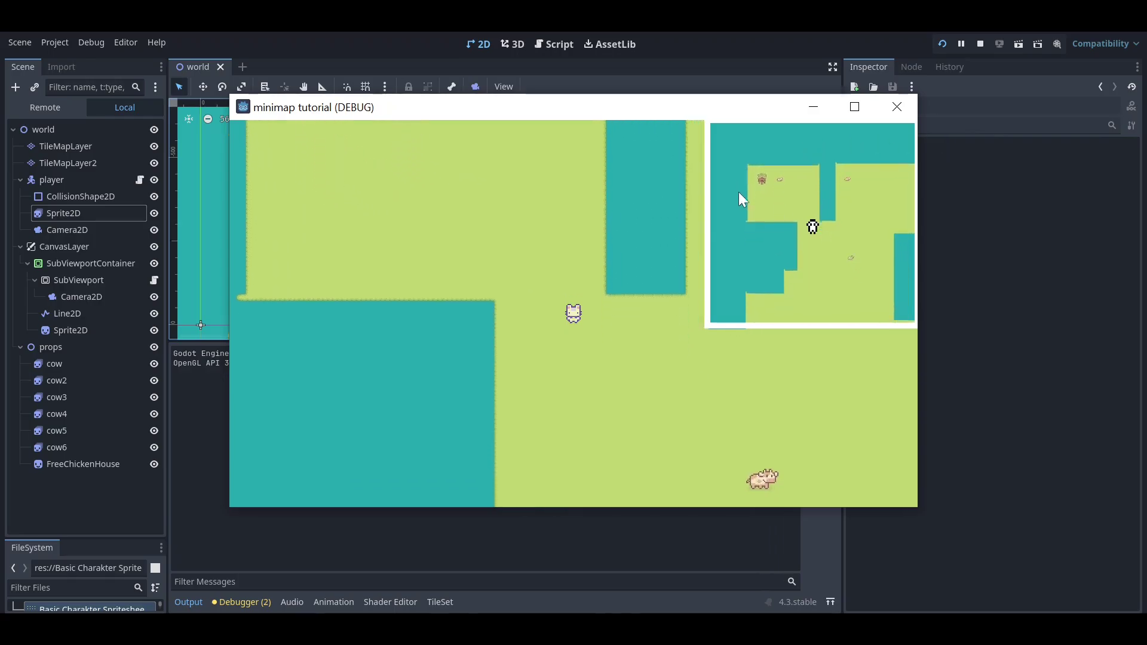
key("Right")
key("Down")
key("Up")
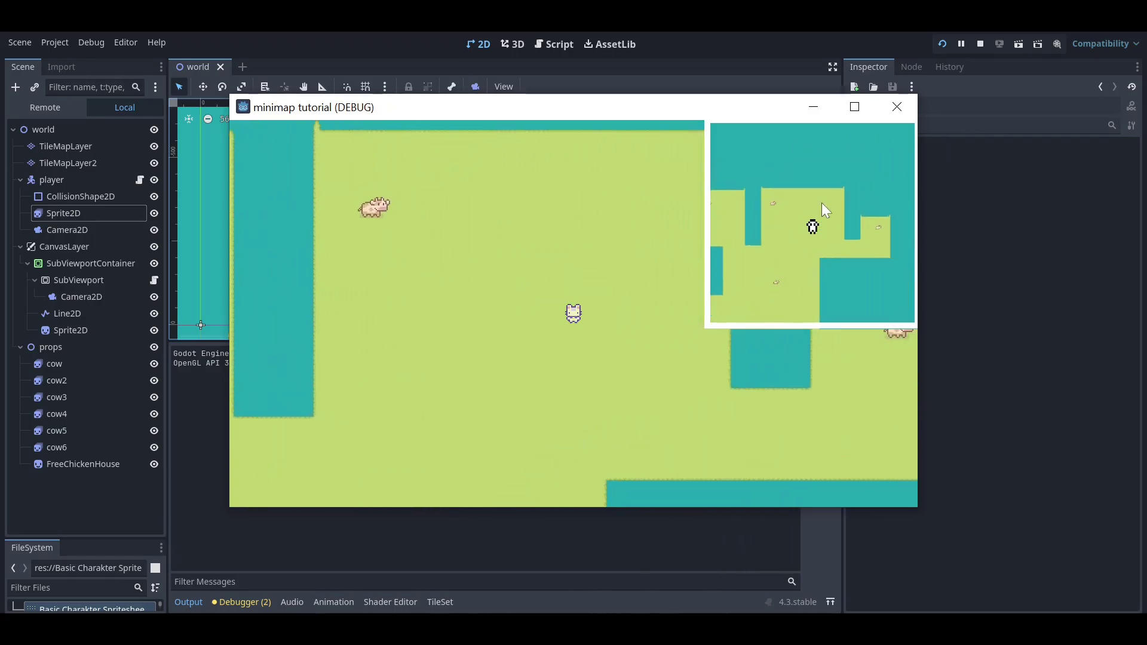
key("Down")
key("Down")
key("Left")
left_click(897, 106)
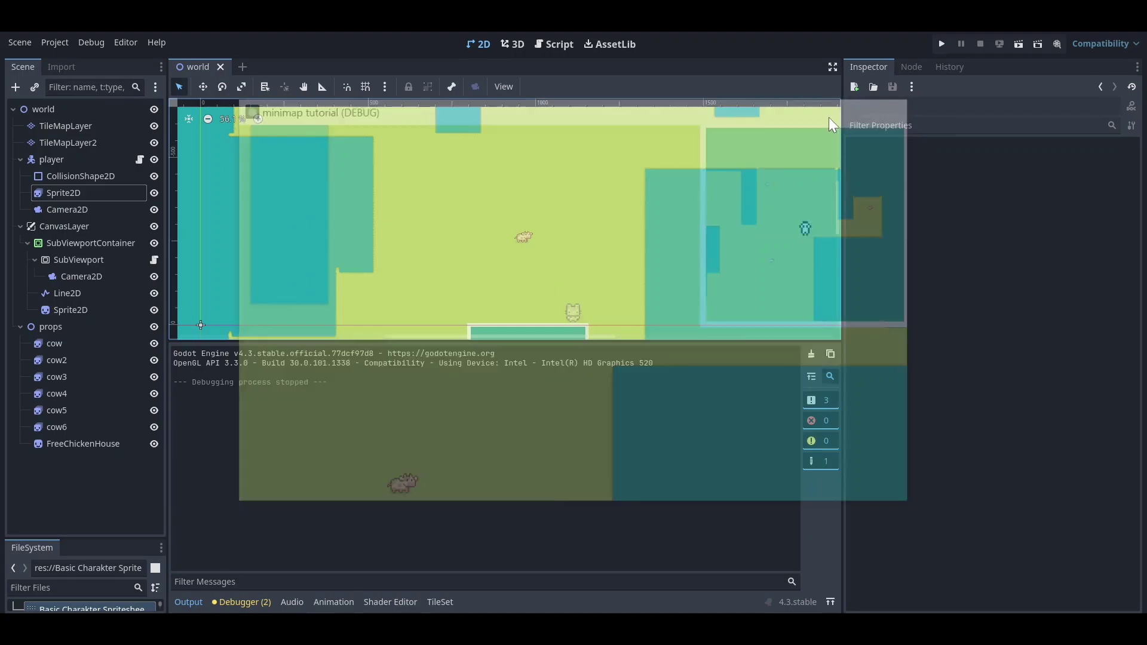
Hide the Output panel, then delete the CanvasLayer node and its children, confirming
left_click(188, 602)
scroll(450, 317, "down", 1)
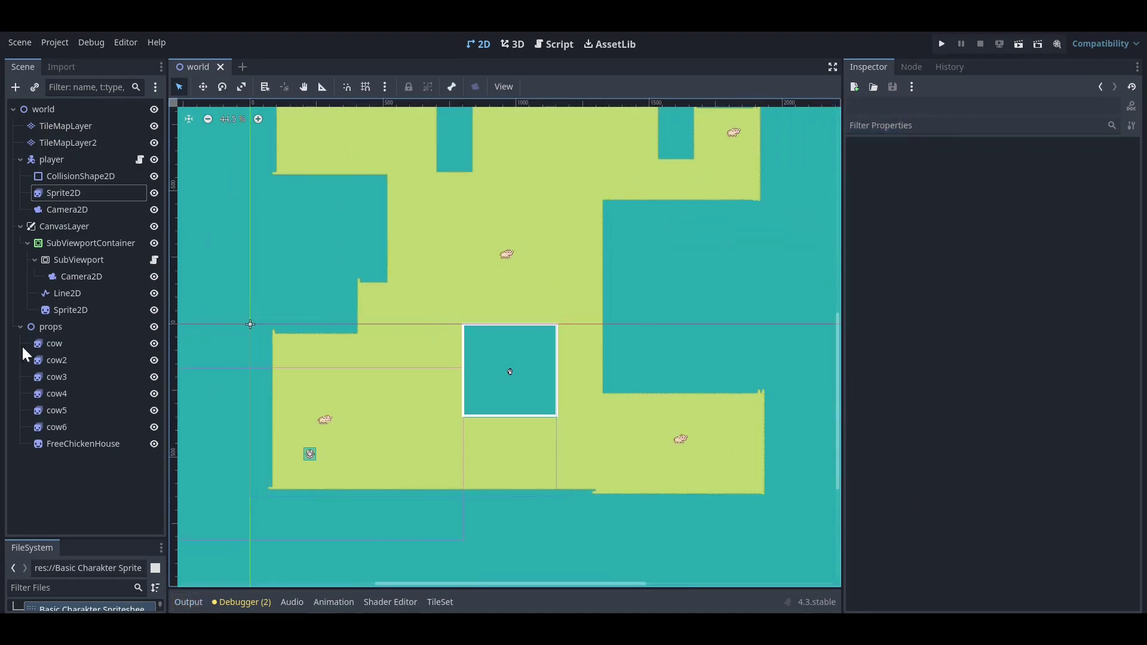
left_click(21, 327)
left_click(47, 226)
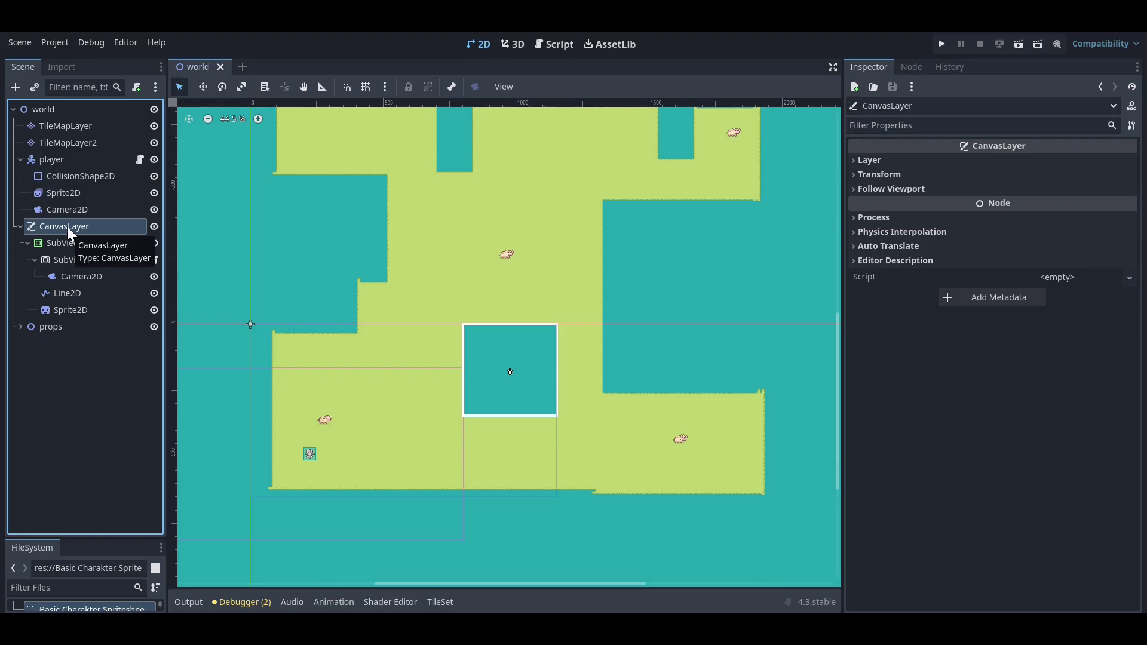
key("Delete")
left_click(557, 342)
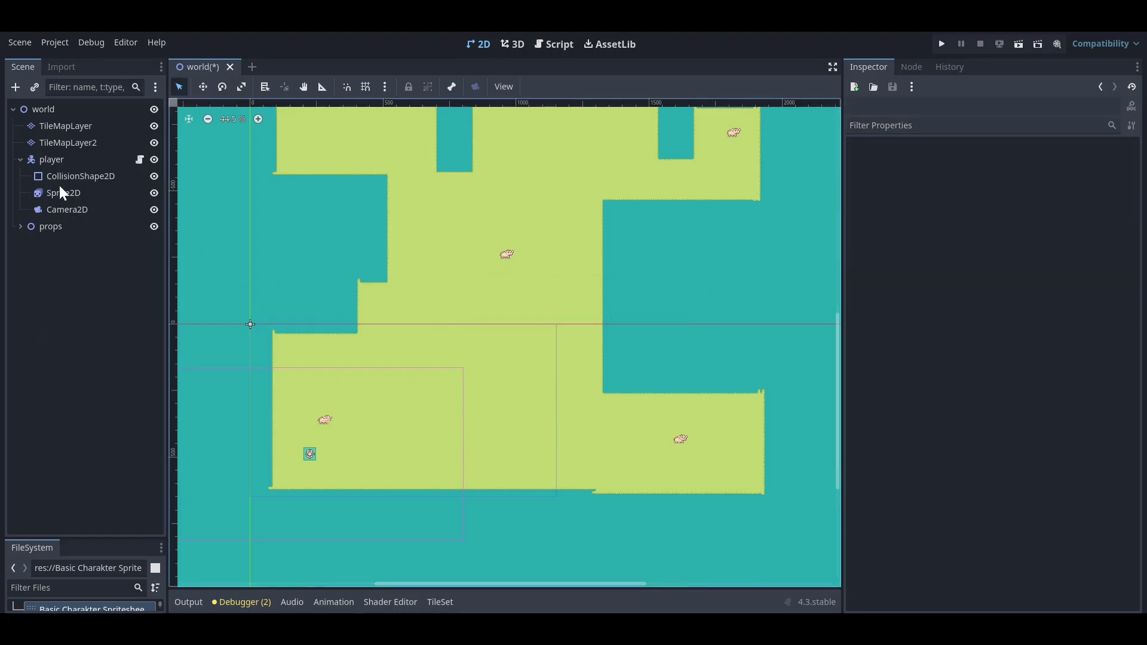
Add a CanvasLayer under world, with a SubViewportContainer child beneath it
left_click(45, 110)
left_click(15, 87)
type("ca")
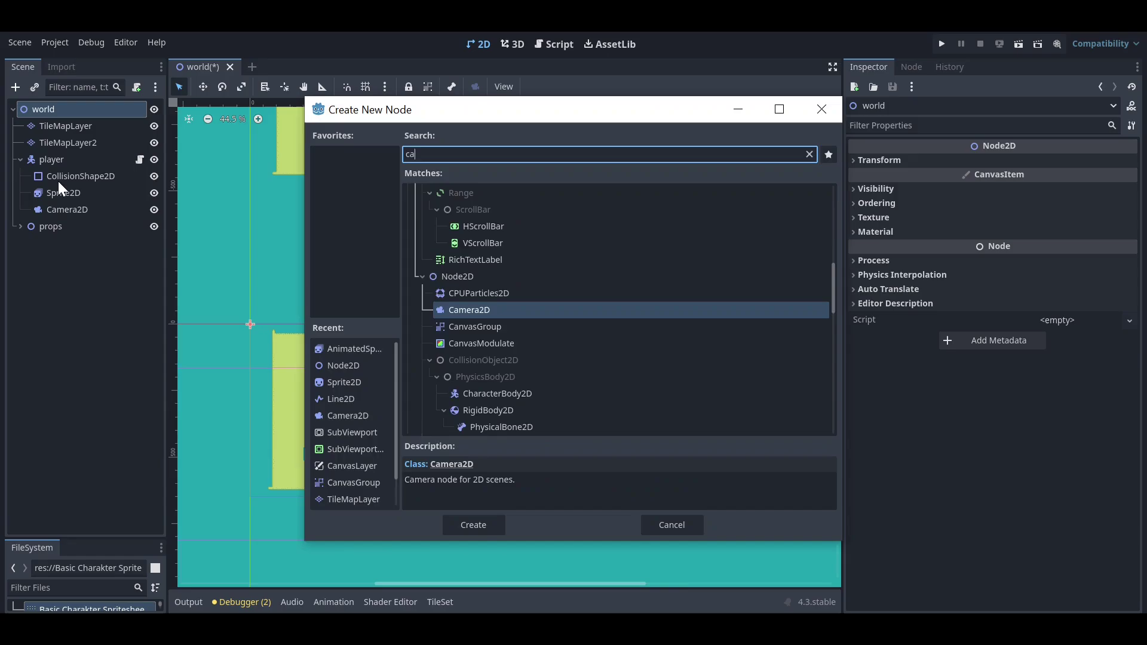
type("nvas")
key("Down")
key("Down")
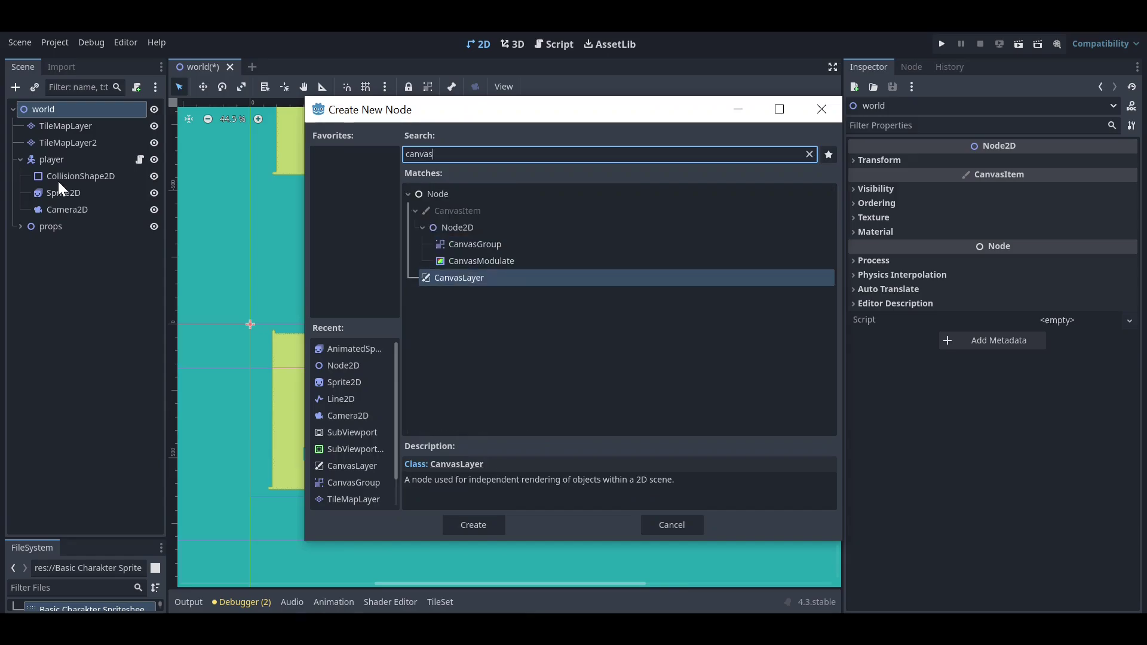
key("Return")
left_click(17, 87)
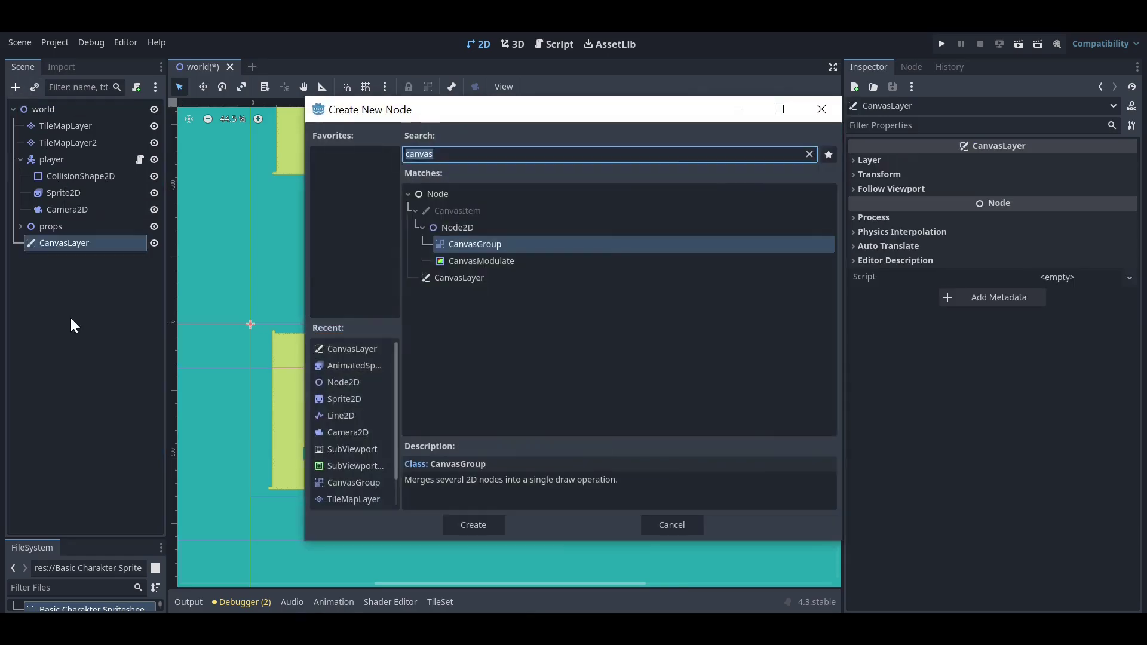
type("subc")
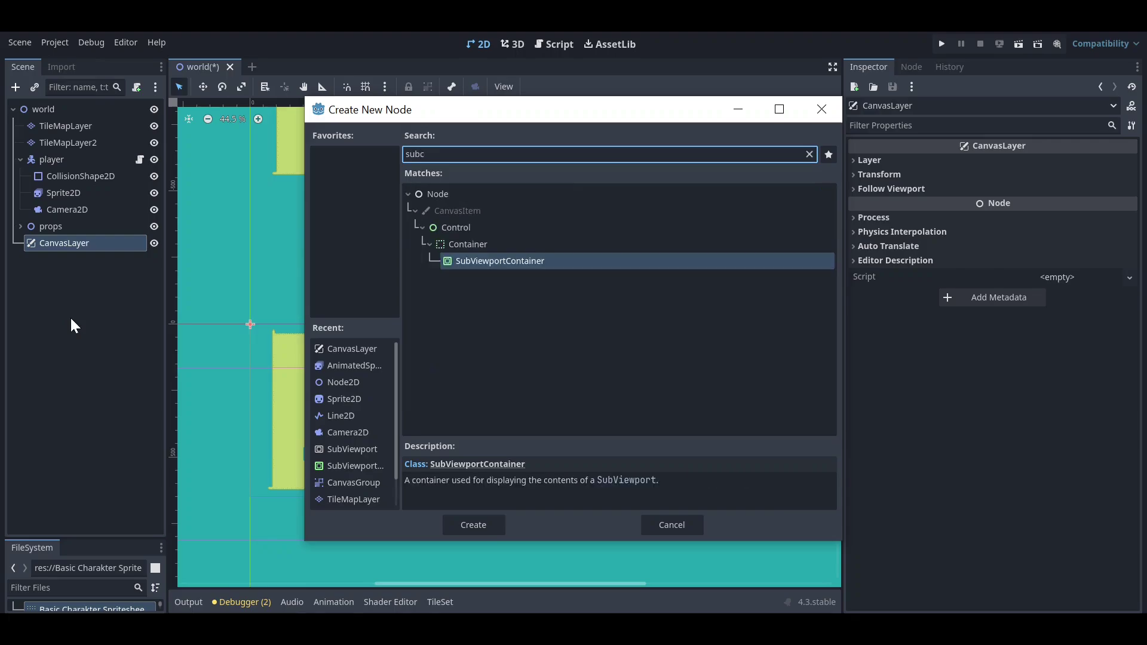
key("Return")
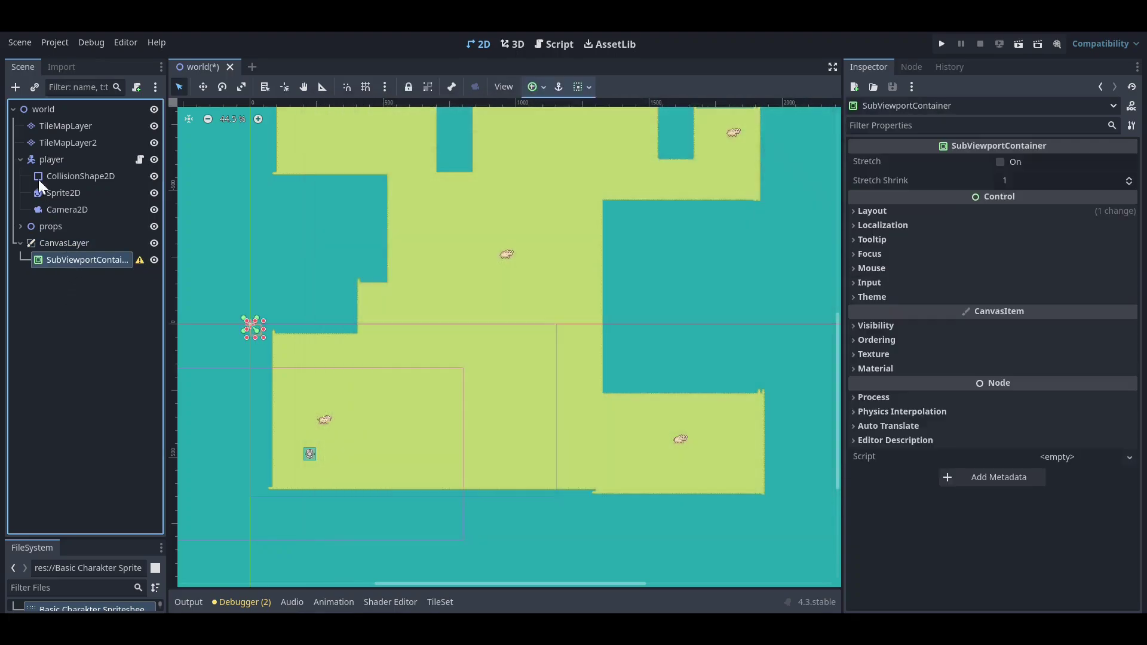
Add a SubViewport inside the container, then toggle the container's visibility off and on
left_click(15, 87)
type("sub")
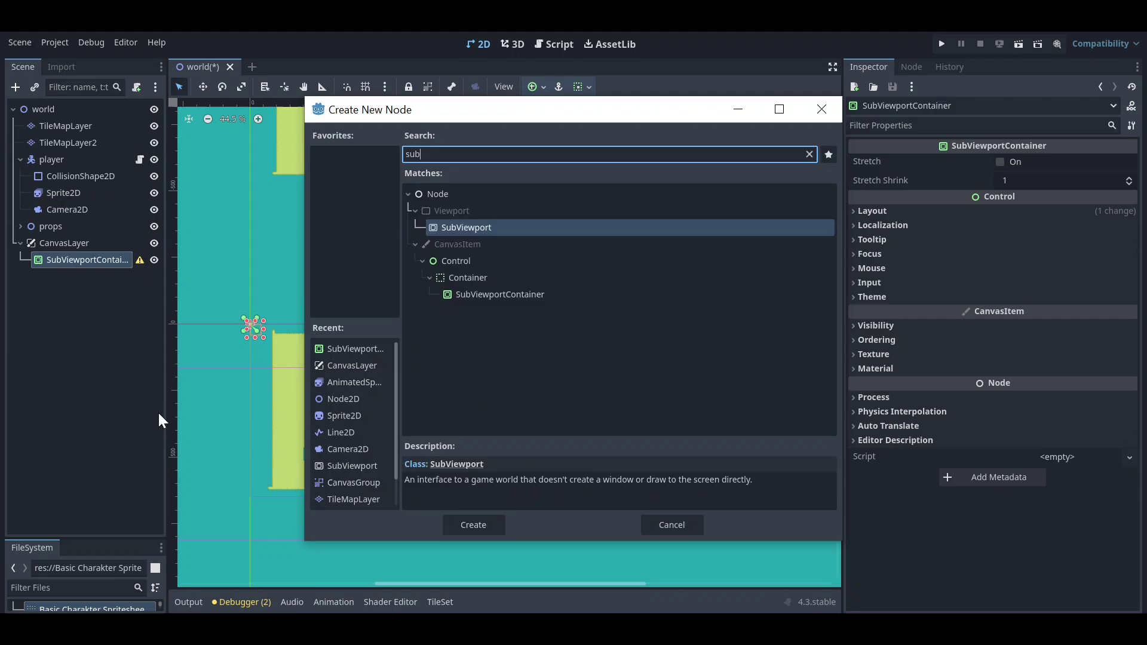
type("s")
key("BackSpace")
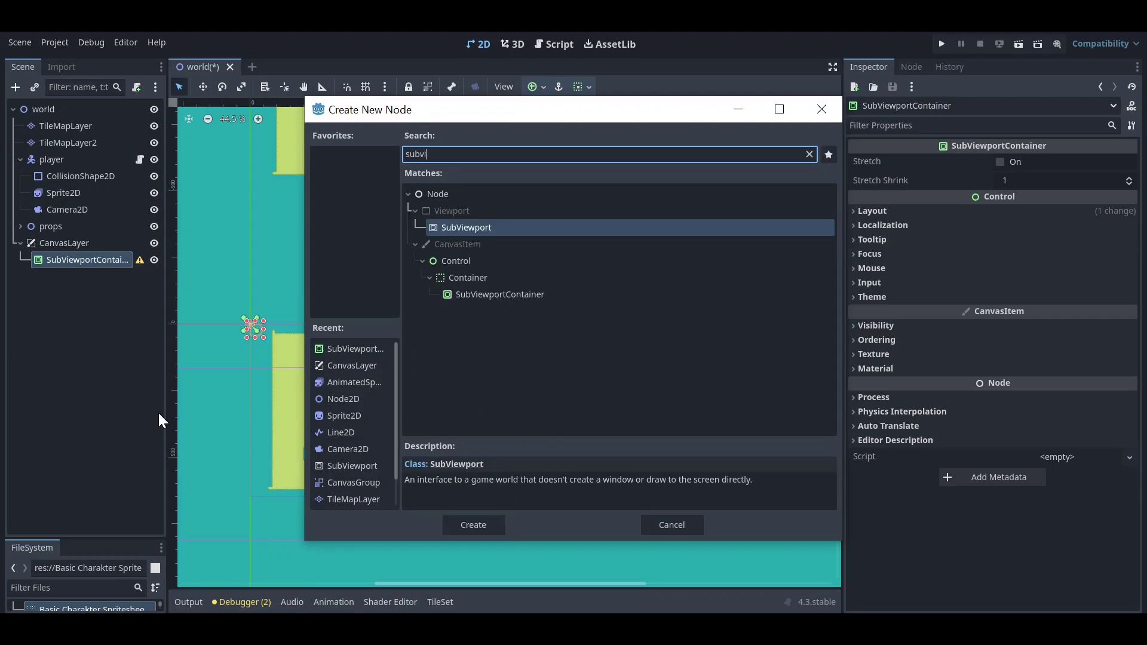
key("Return")
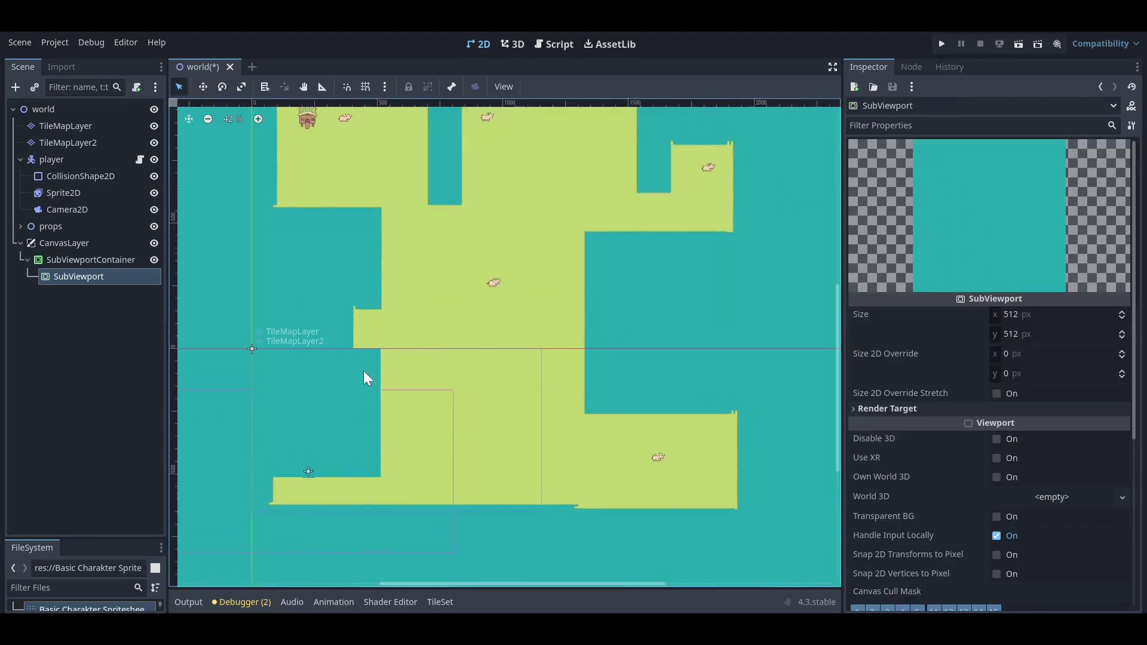
scroll(305, 351, "up", 1)
scroll(236, 410, "up", 1)
scroll(387, 313, "up", 1)
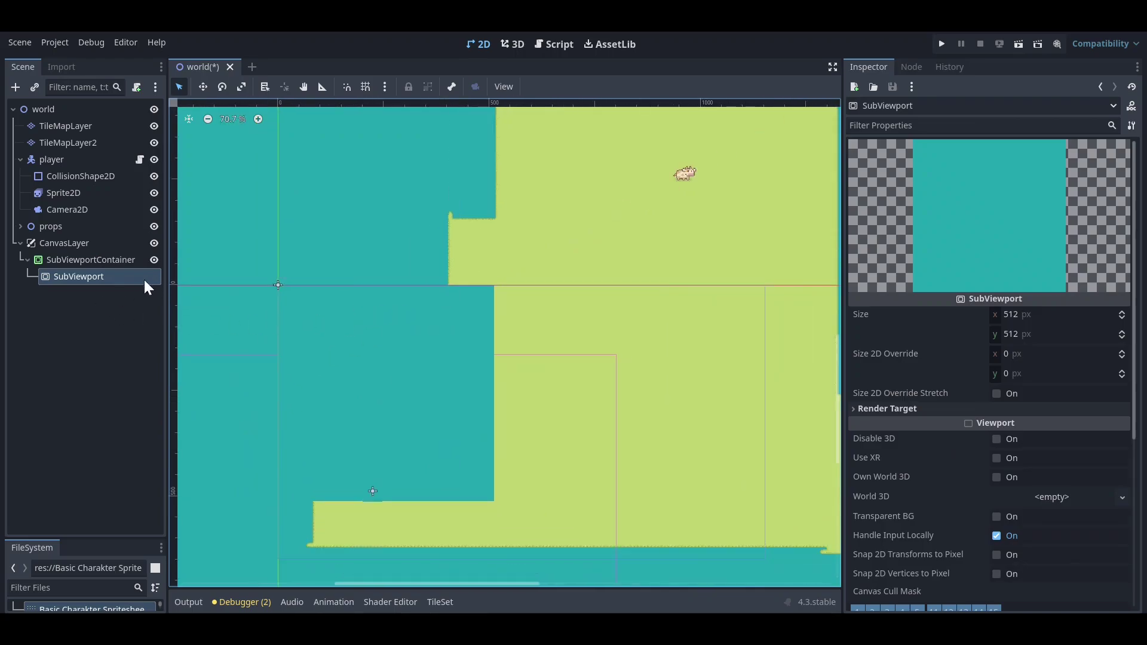
left_click(153, 259)
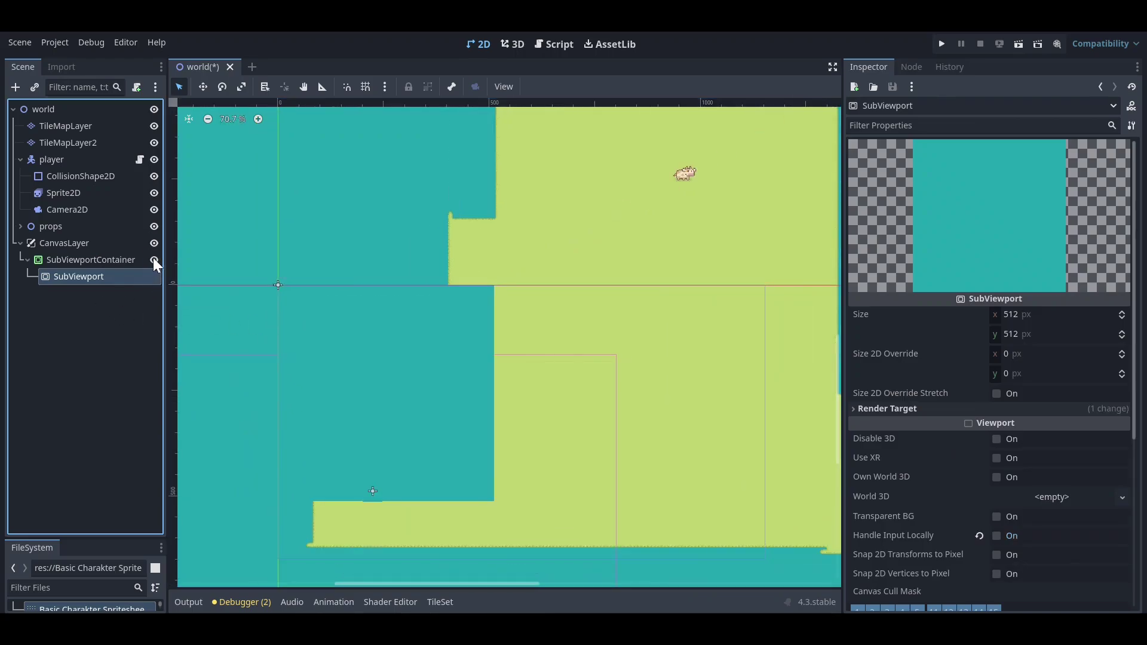
left_click(153, 259)
left_click(154, 258)
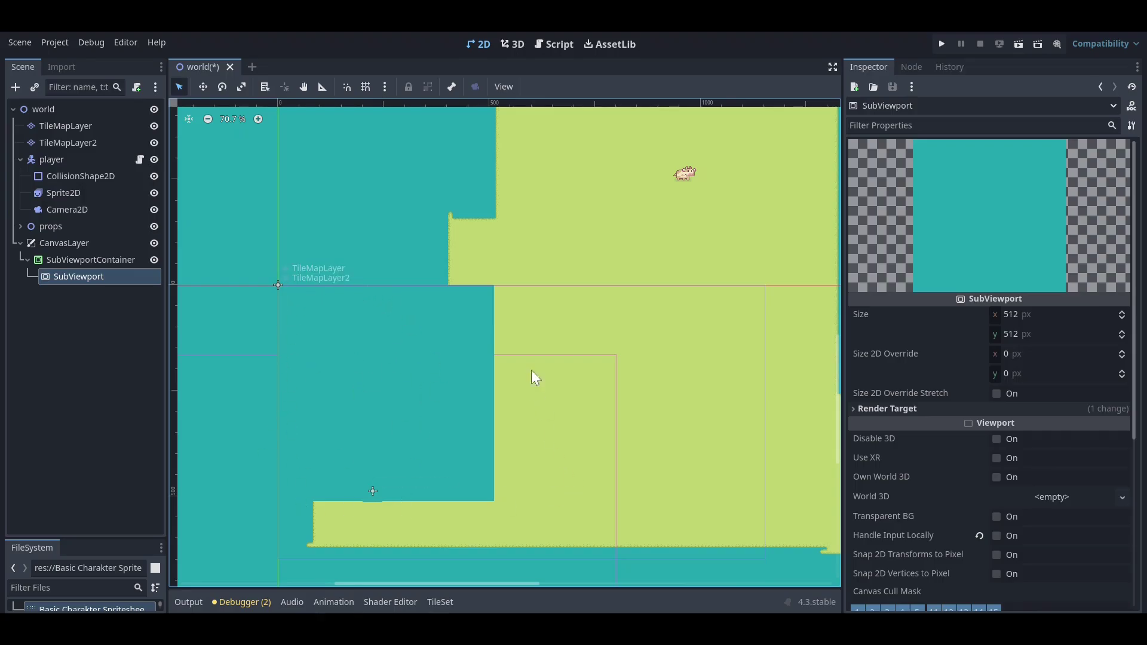
Add a Line2D under the SubViewportContainer and draw a closed four-corner border
left_click(74, 258)
left_click(15, 87)
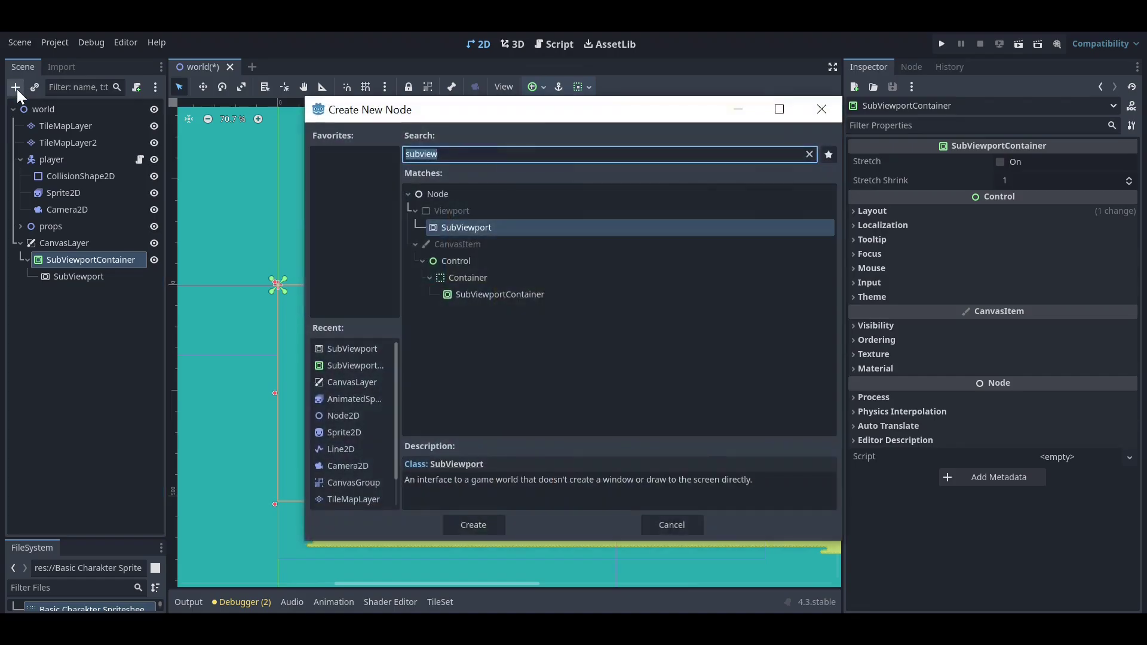
type("line")
key("Return")
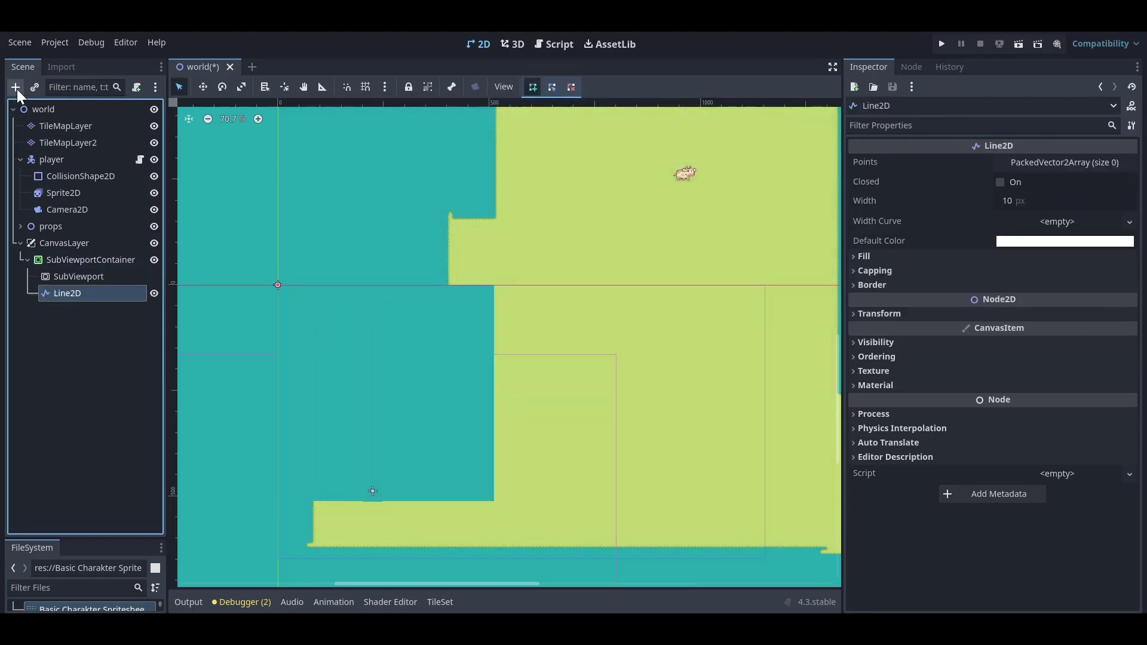
scroll(370, 221, "up", 2)
scroll(284, 311, "up", 2)
scroll(293, 254, "up", 1)
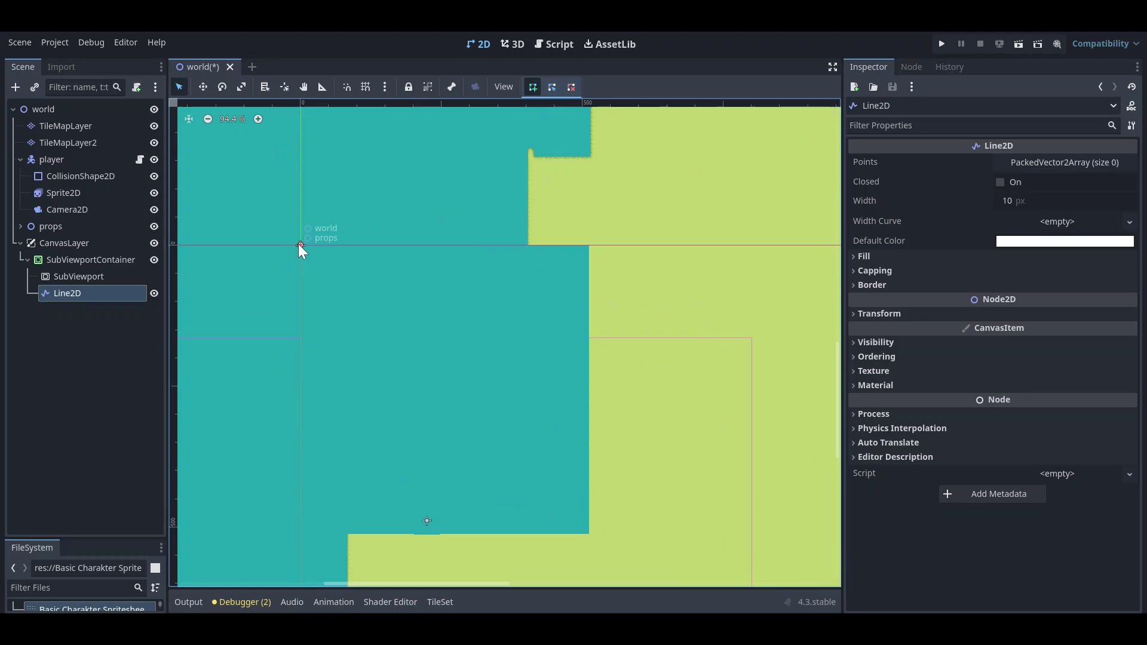
left_click(301, 246)
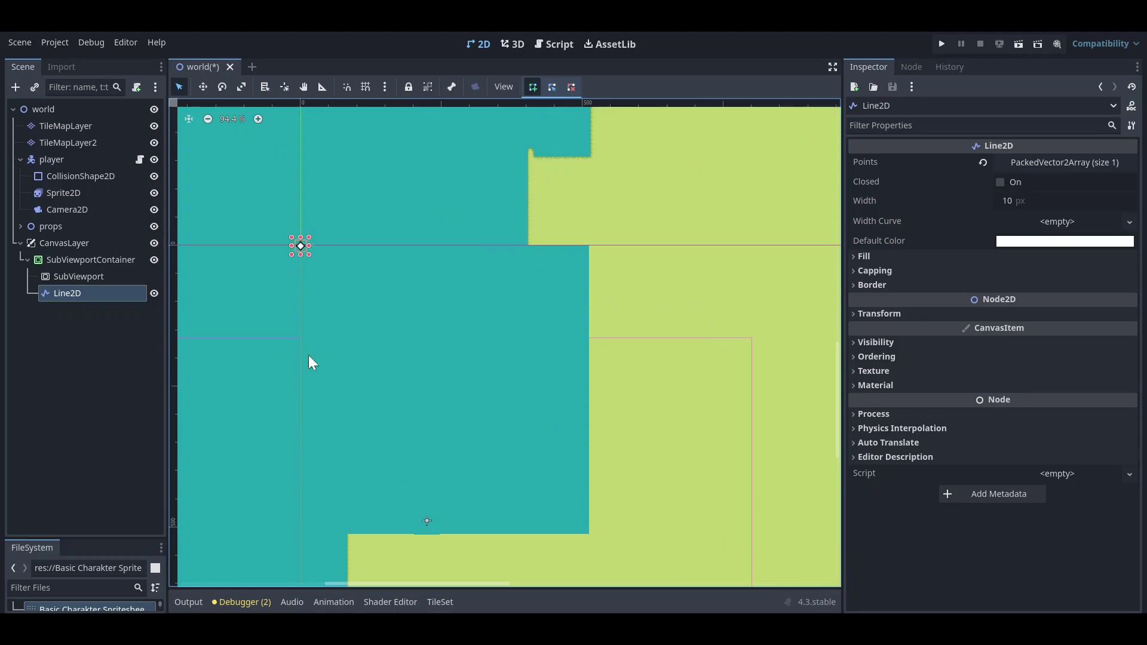
left_click(301, 534)
left_click(588, 533)
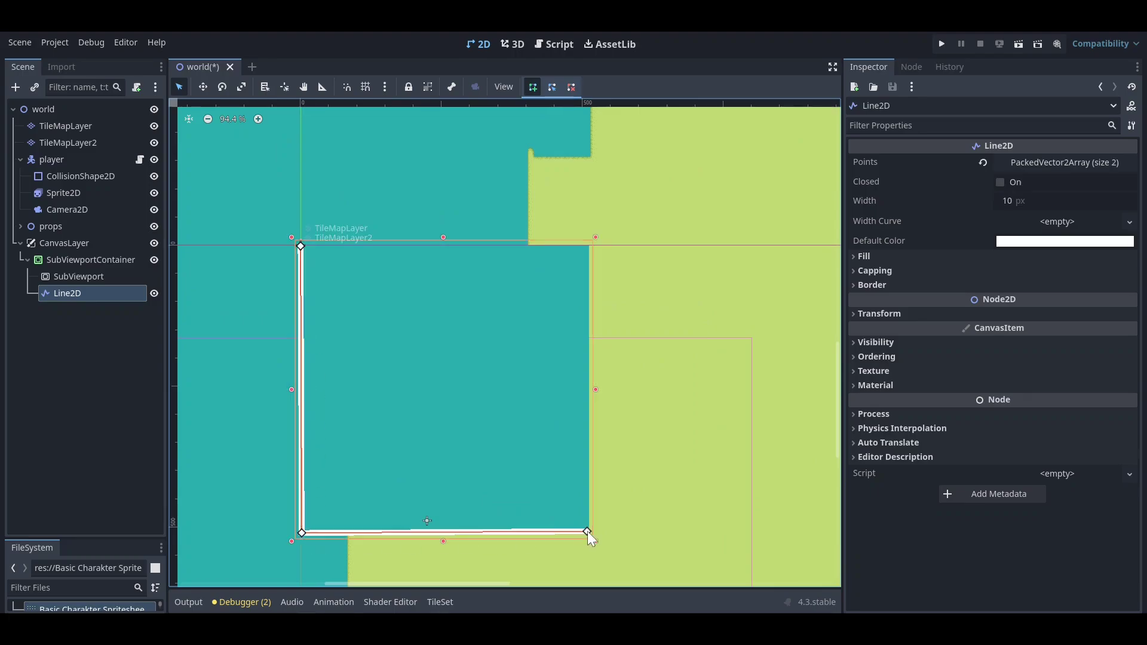
left_click(588, 247)
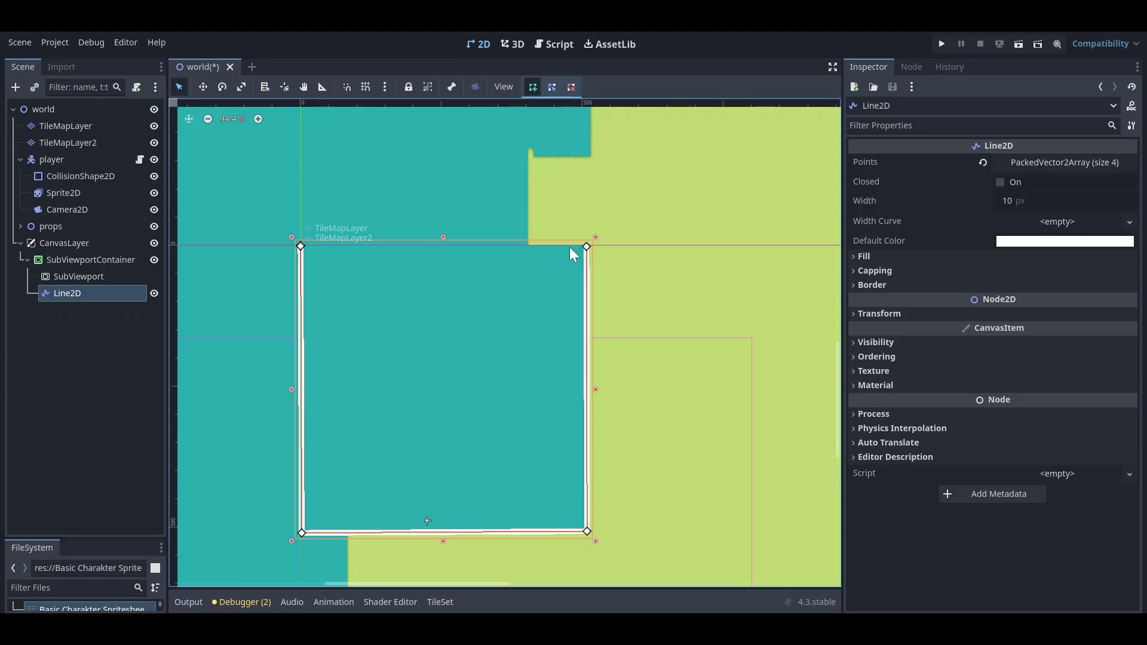
left_click(315, 245)
left_click(1000, 182)
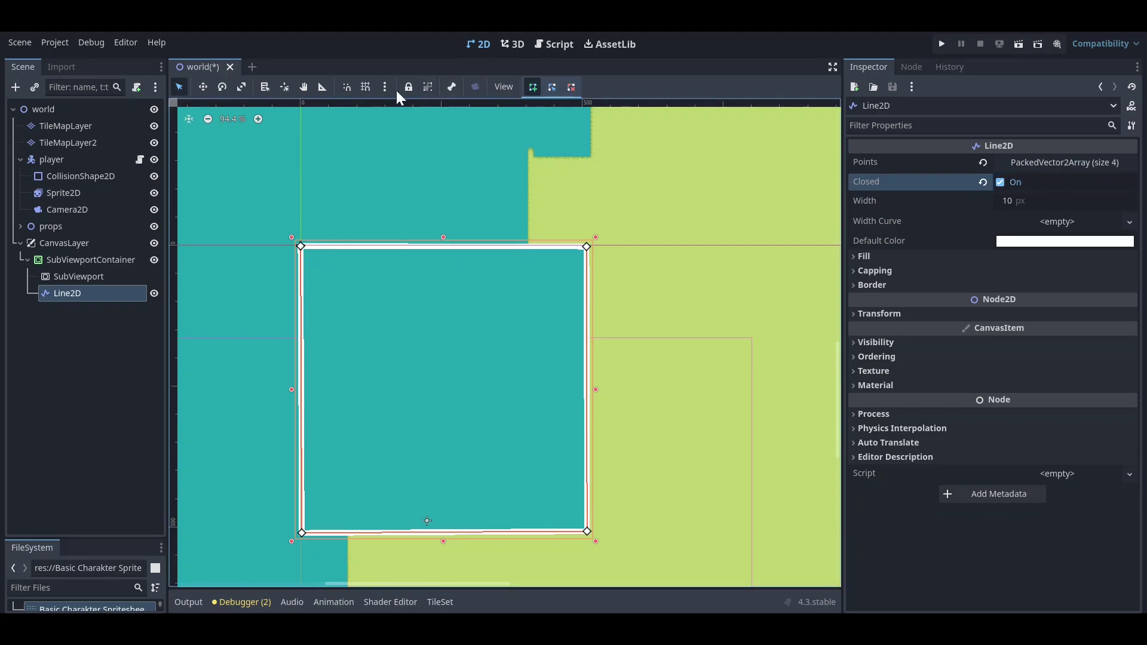
Enable grid snap and drag the border's corners onto the grid
left_click(368, 87)
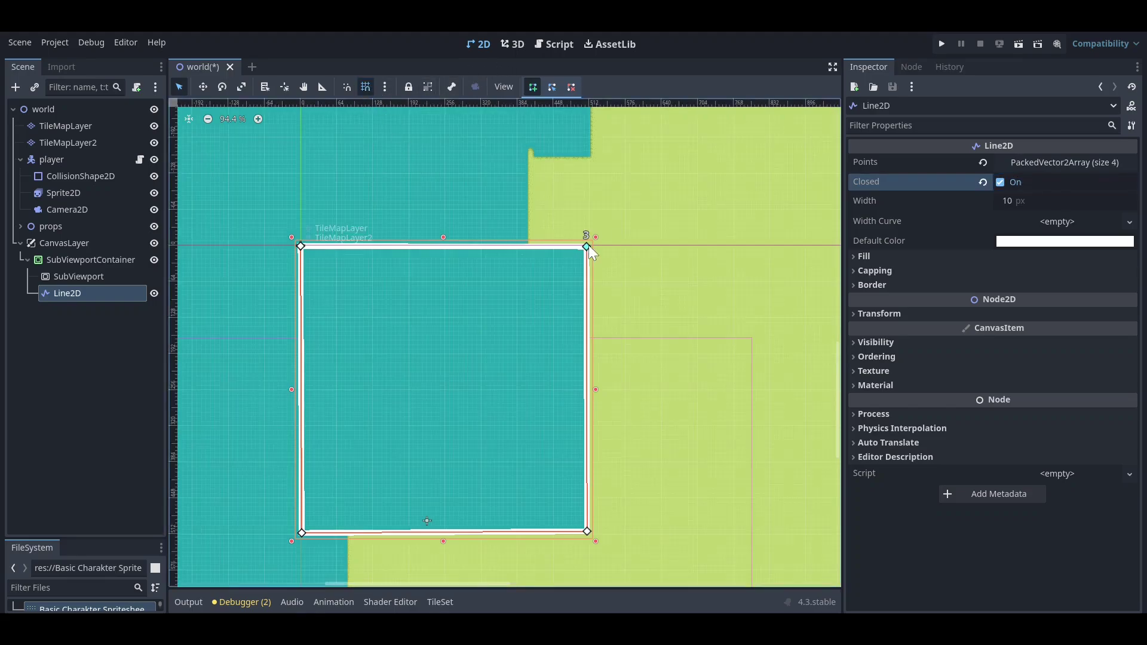
left_click_drag(589, 248, 588, 246)
left_click_drag(586, 531, 589, 535)
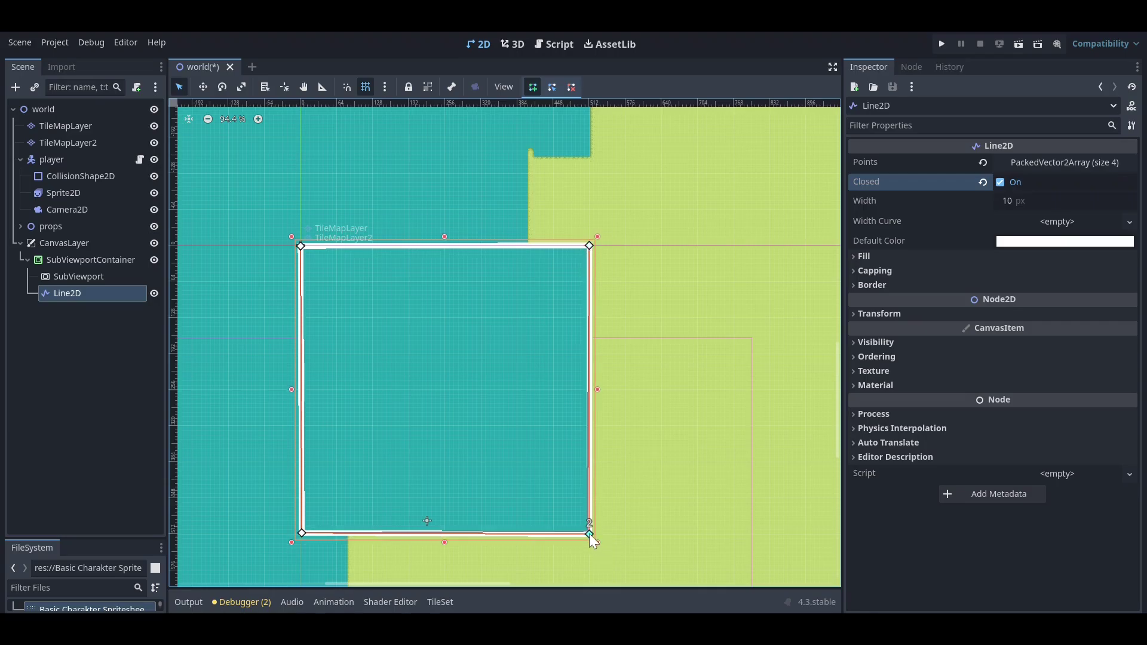
left_click_drag(302, 534, 301, 535)
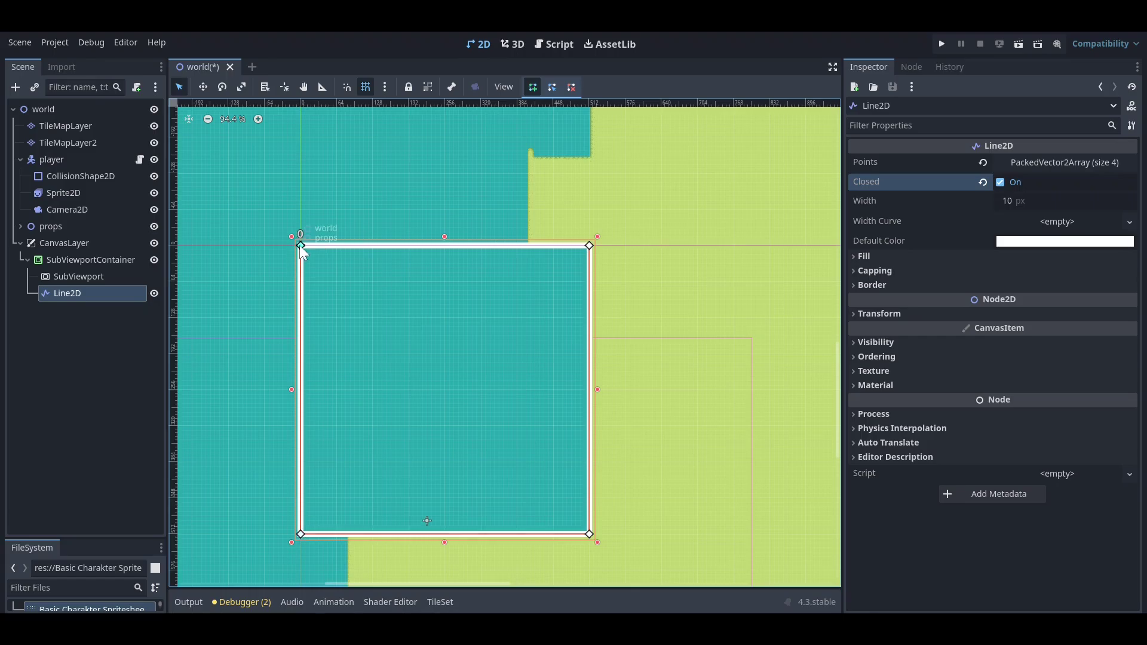
left_click(74, 326)
scroll(272, 309, "down", 1)
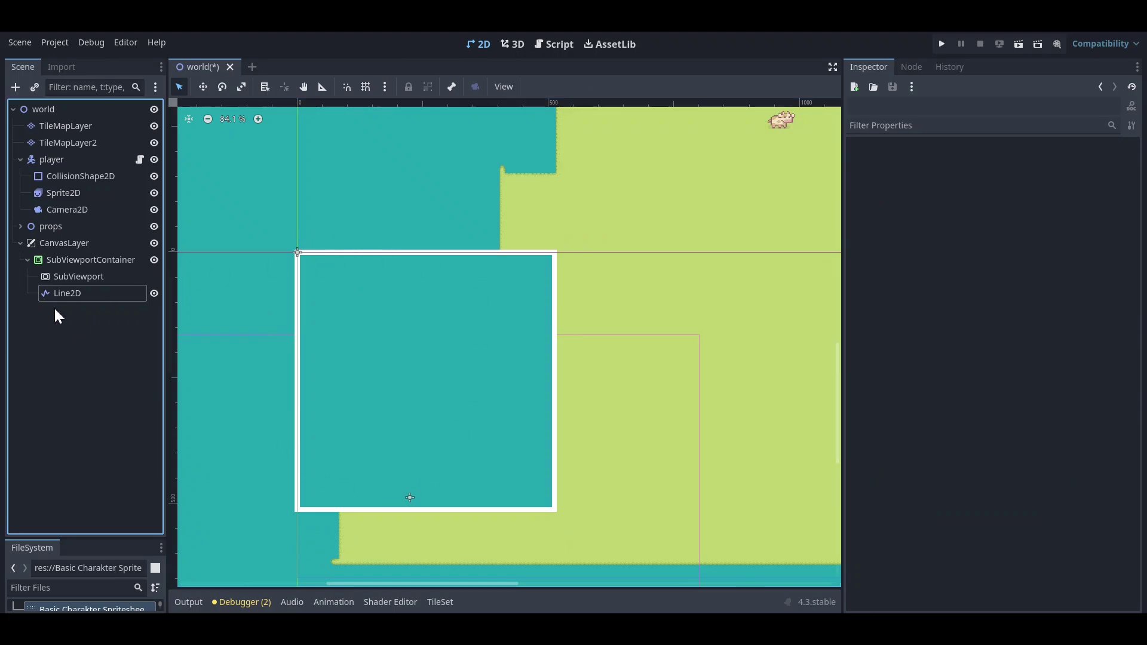
Apply the Top Right anchor preset to the SubViewportContainer
left_click(72, 260)
left_click(535, 86)
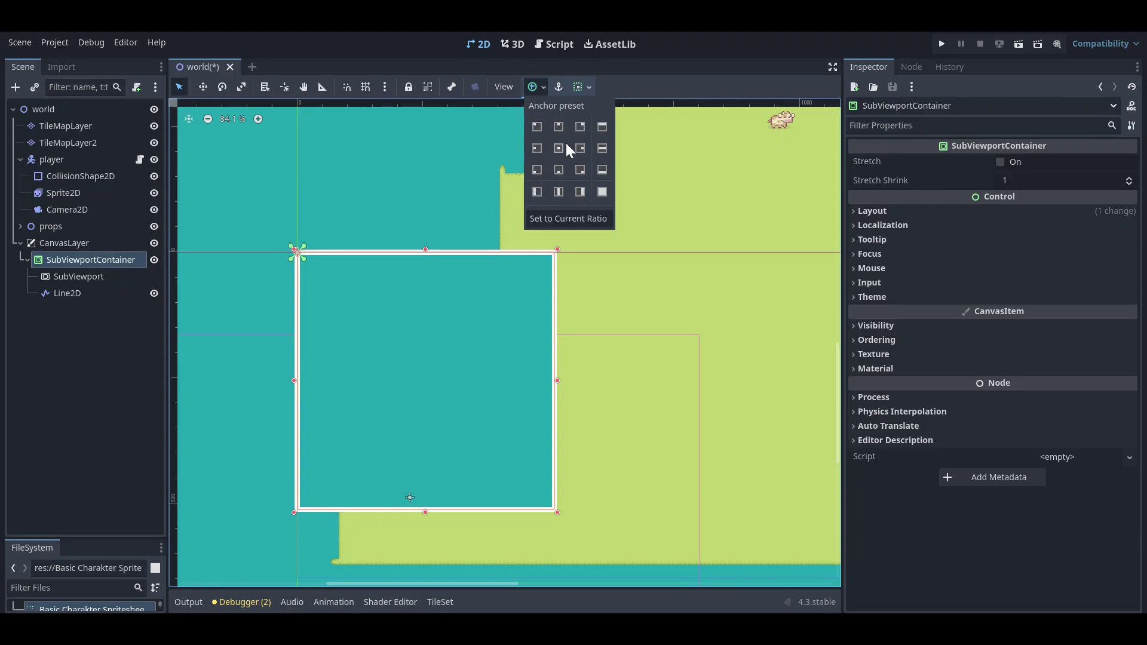
left_click(580, 127)
scroll(384, 214, "down", 3)
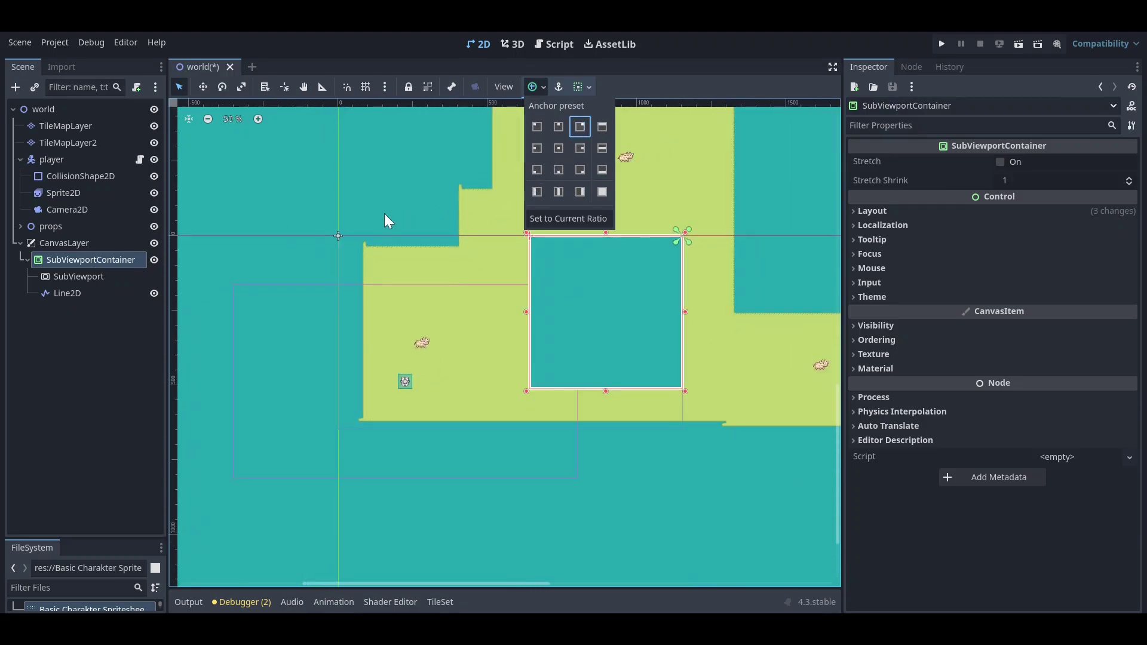
scroll(459, 243, "up", 1)
scroll(487, 202, "up", 1)
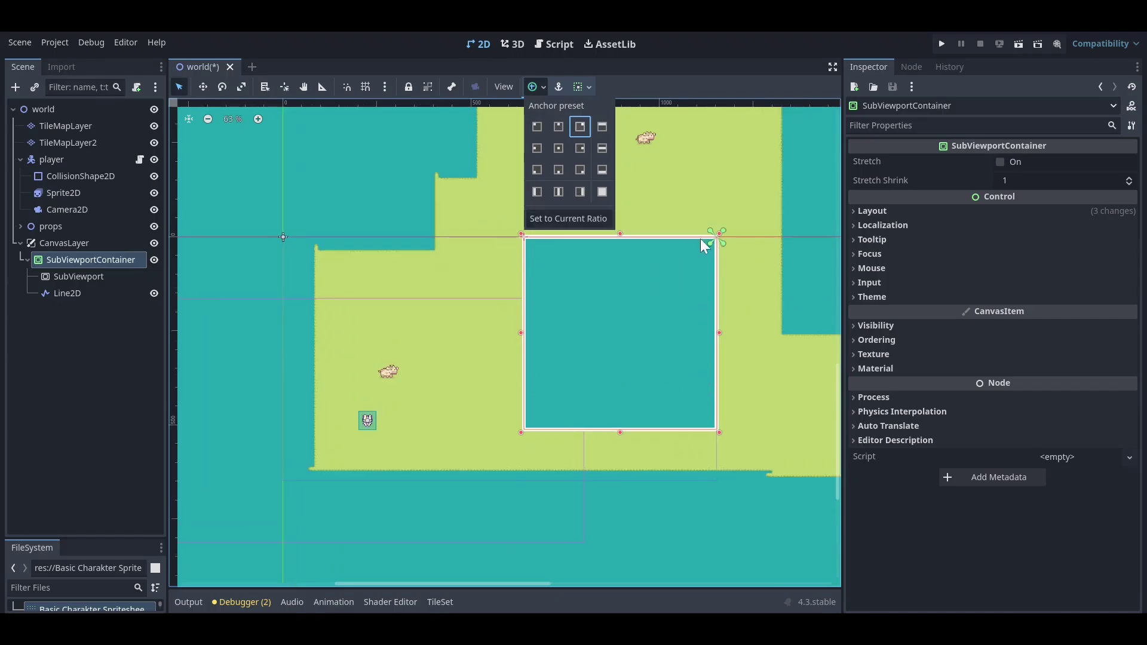
left_click(83, 337)
Set the SubViewport size to 350 × 350, then change it to 128 × 128
left_click(78, 276)
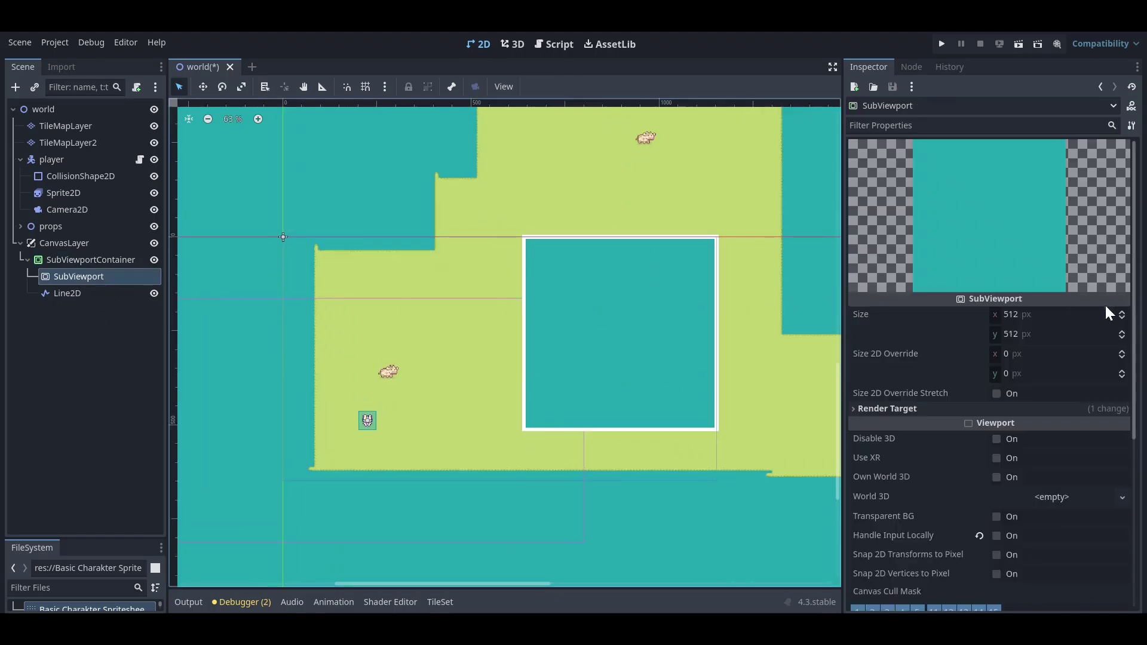
left_click(1058, 314)
type("350")
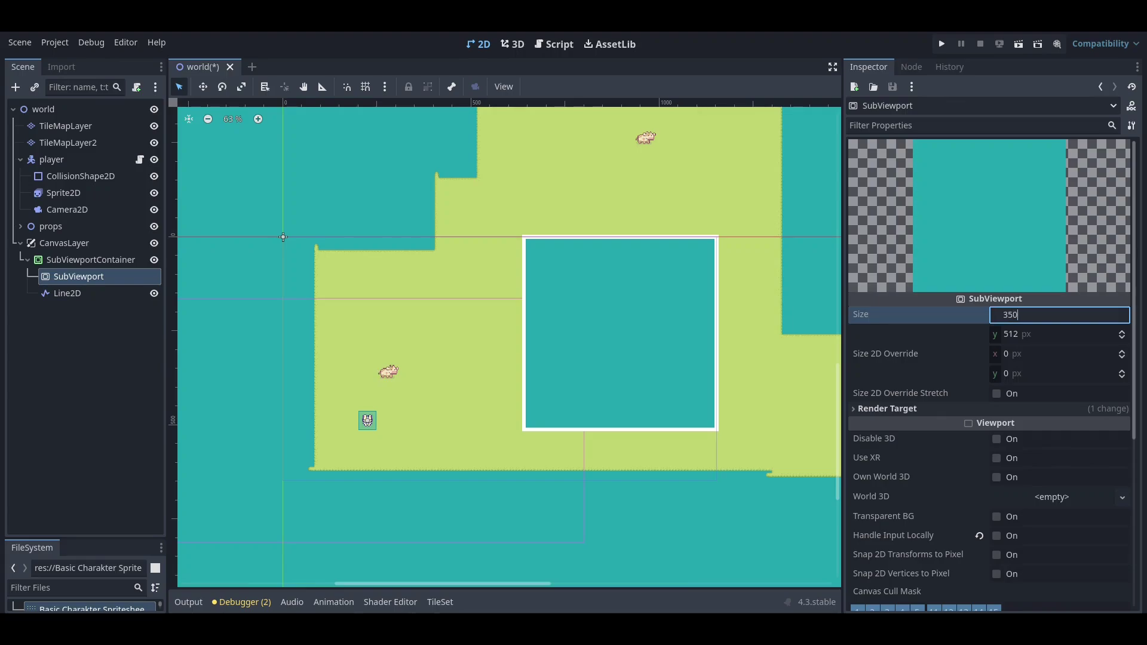
key("Tab")
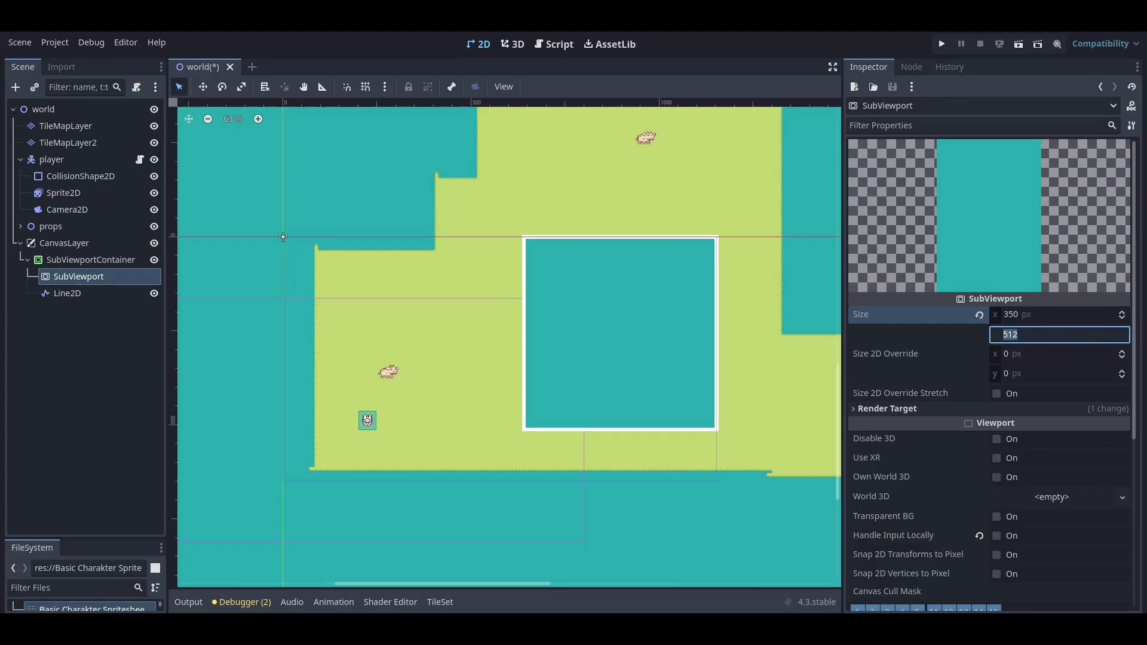
type("350")
key("Return")
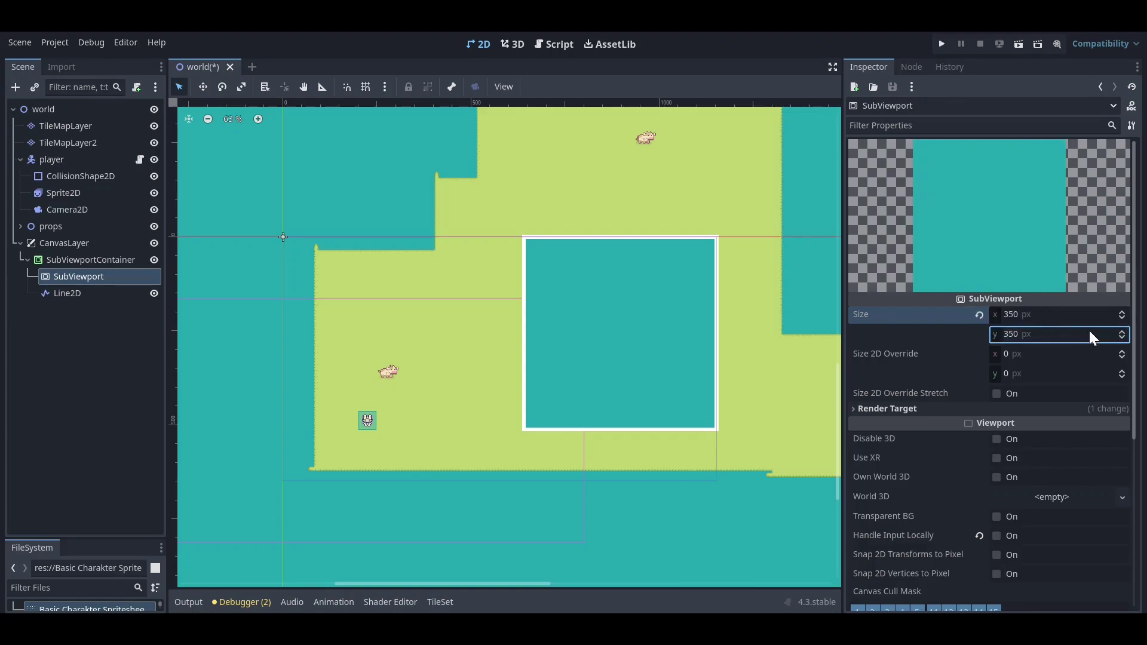
left_click(1057, 314)
scroll(646, 328, "up", 3)
scroll(574, 296, "down", 1)
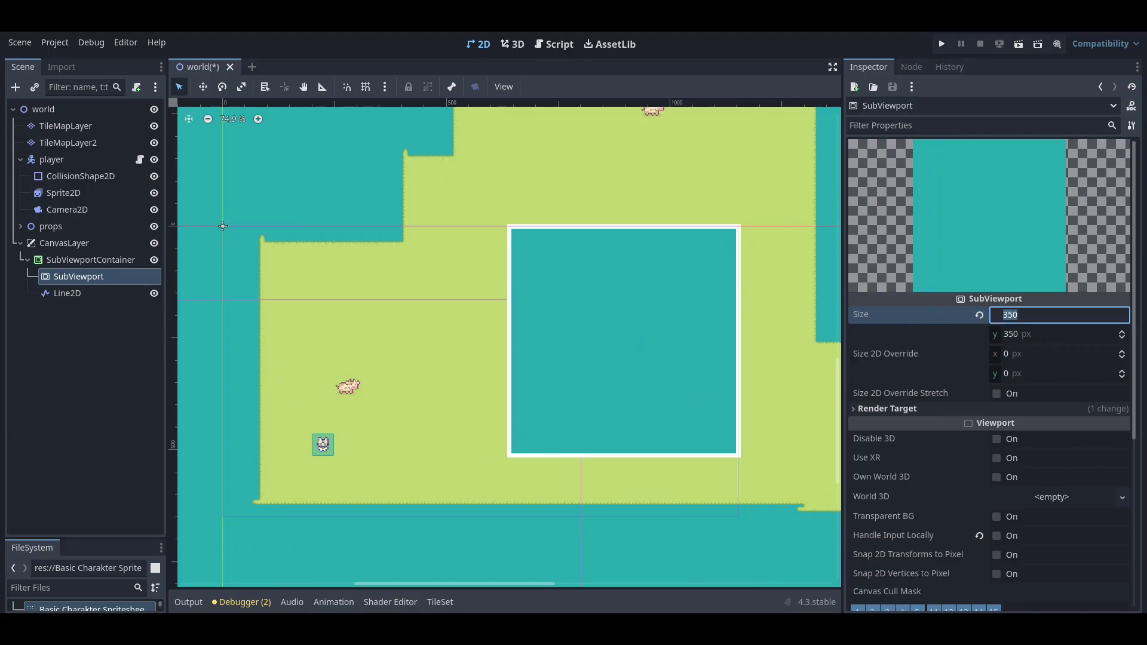
type("128")
key("Tab")
type("1")
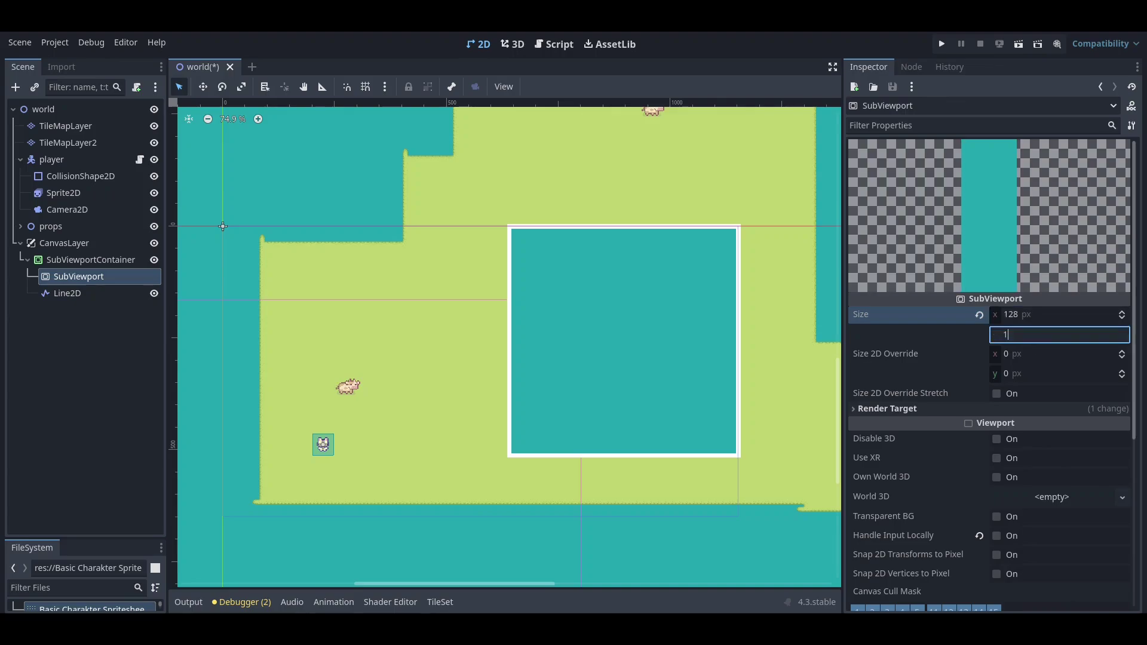
key("Return")
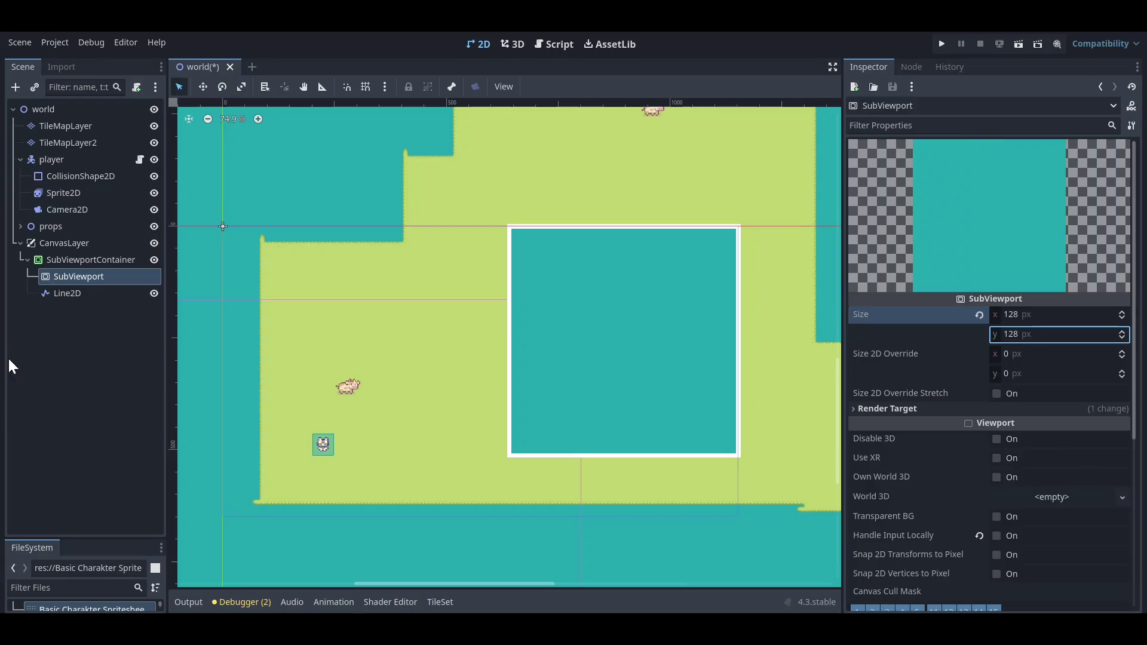
left_click(9, 363)
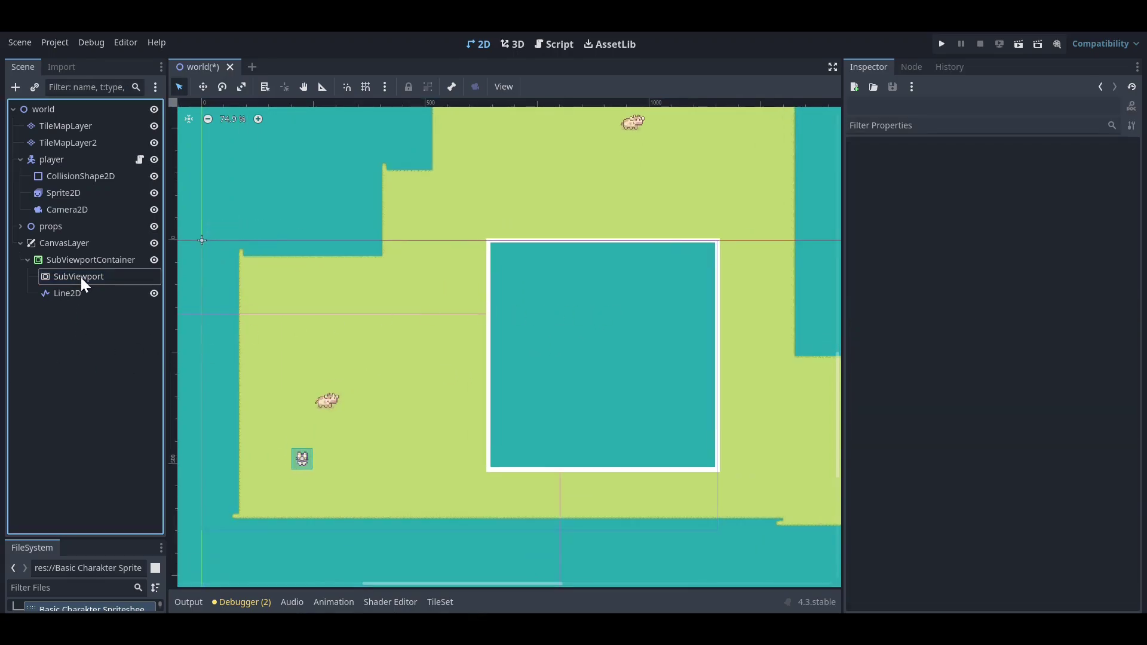
Clear the selection, run the game to check the framed minimap, then close it
left_click(81, 277)
left_click(146, 293)
left_click(121, 312)
scroll(463, 288, "down", 2)
left_click(941, 44)
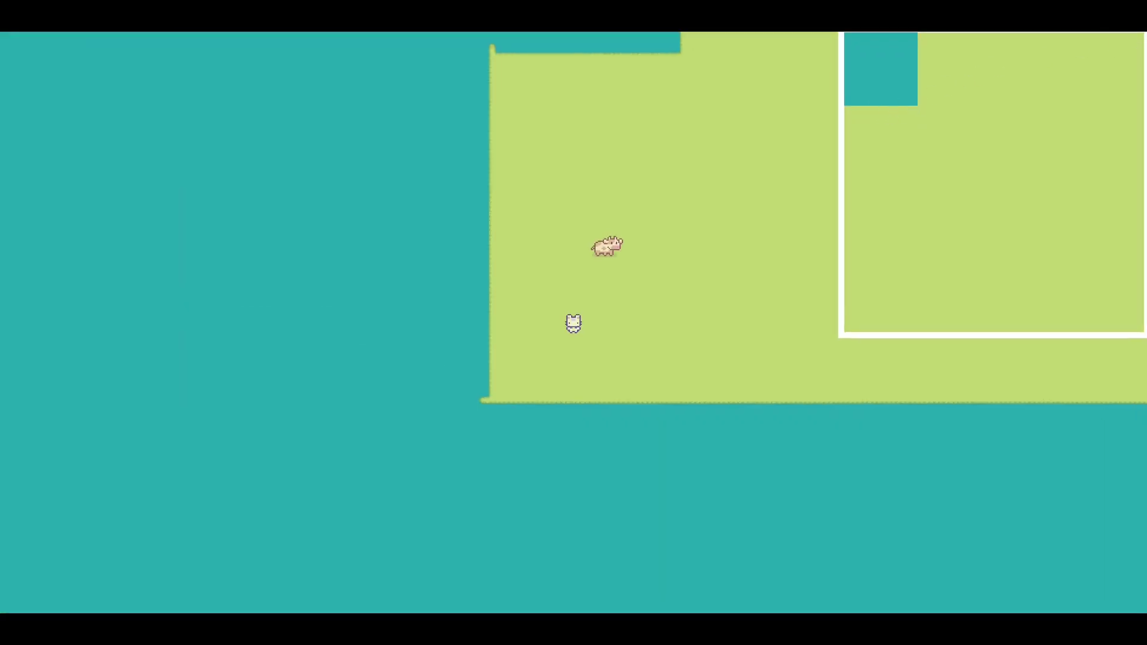
left_click(883, 108)
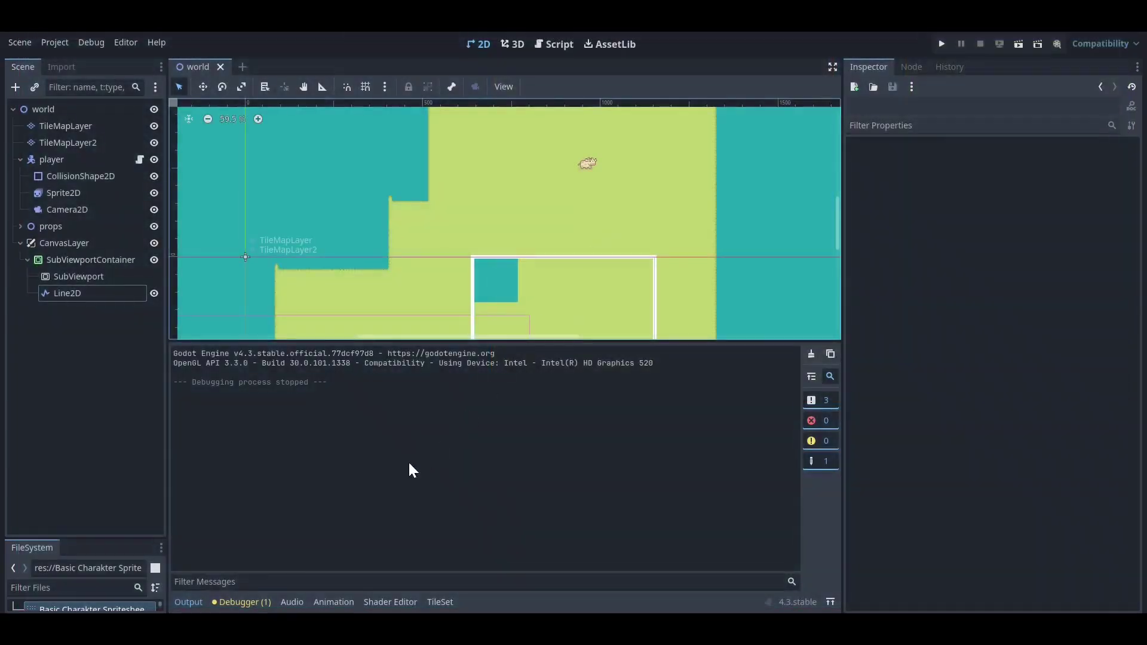
Drag the Line2D corners, with grid snap, into a square around the 128 px viewport
left_click(194, 599)
scroll(582, 311, "up", 2)
scroll(330, 221, "up", 2)
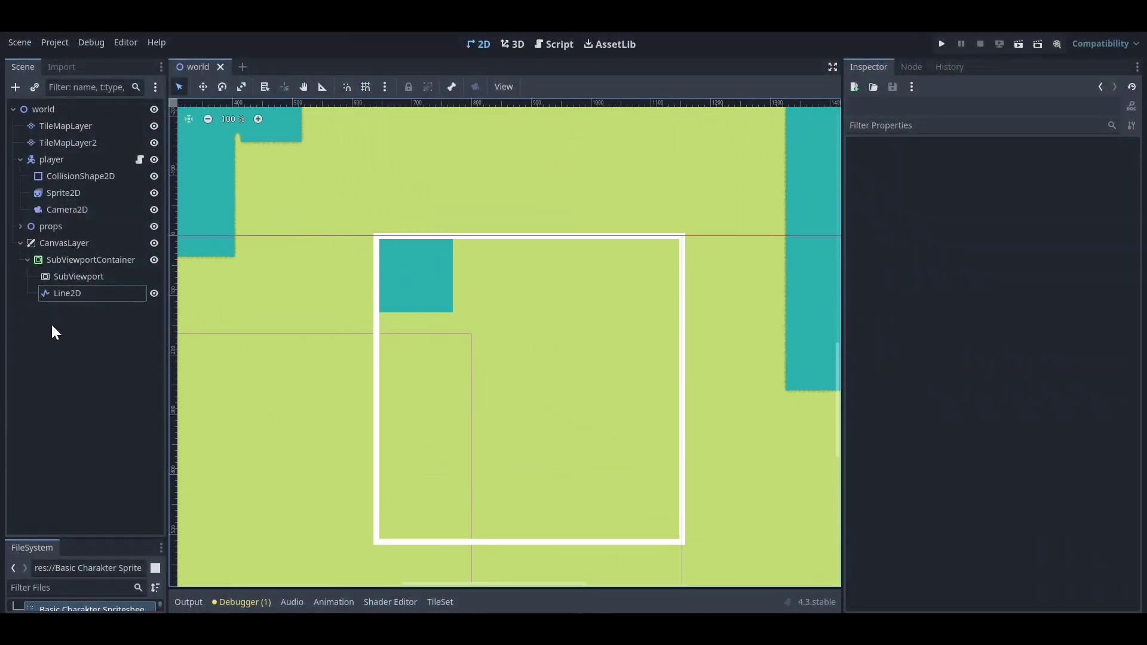
left_click(64, 295)
left_click_drag(682, 543, 452, 312)
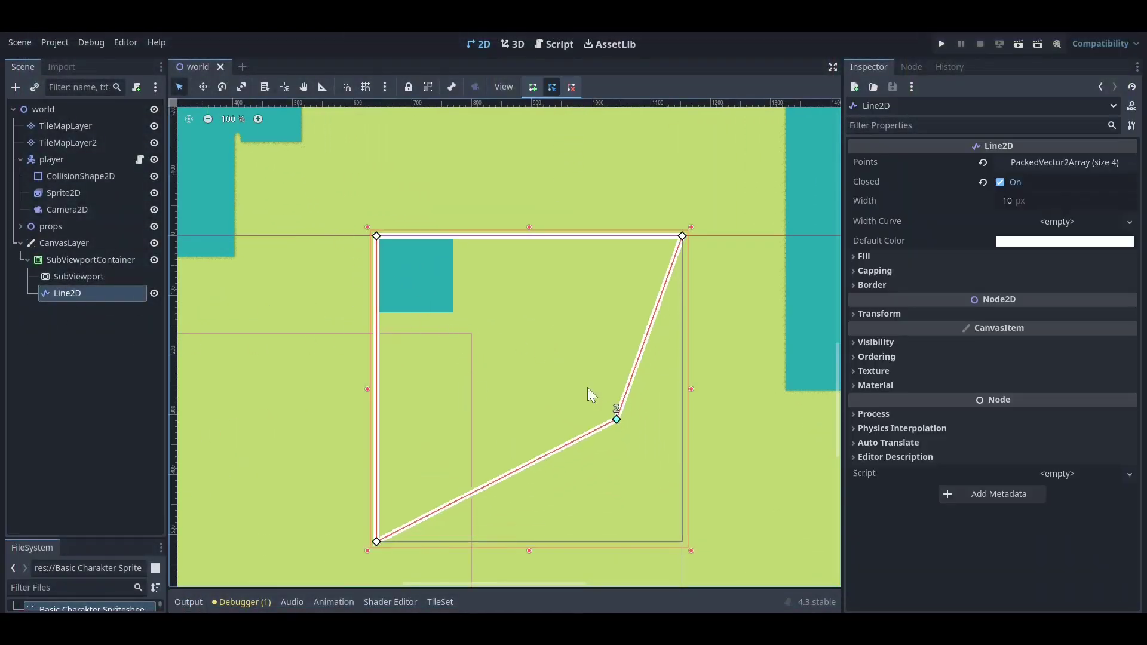
scroll(444, 242, "up", 1)
scroll(436, 232, "up", 1)
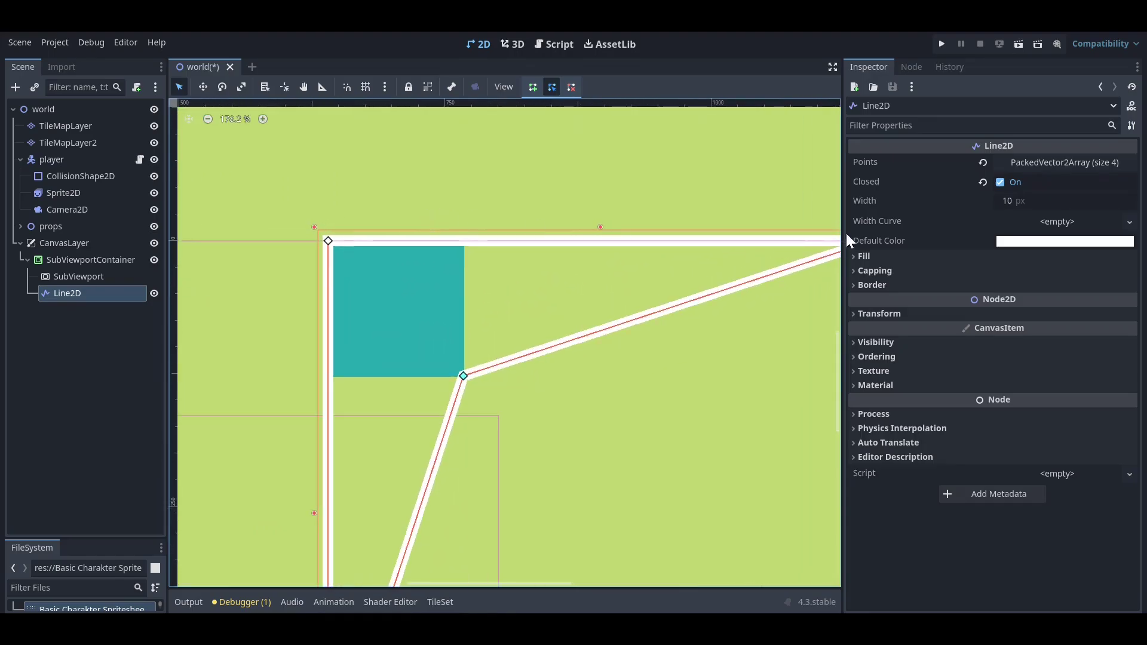
left_click_drag(797, 240, 433, 243)
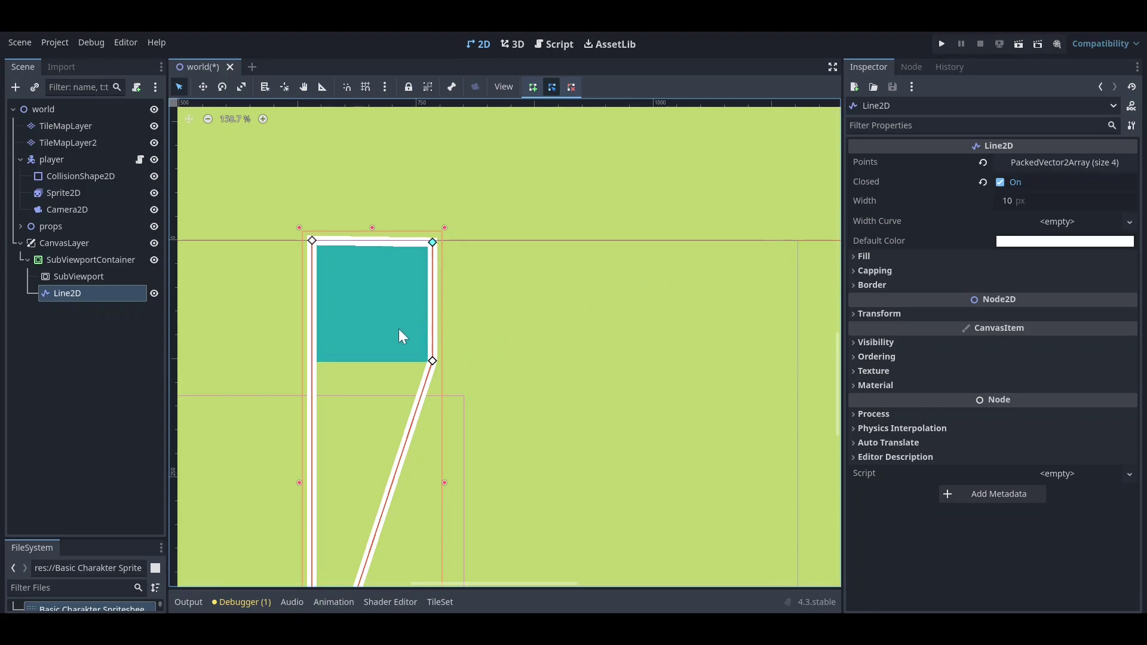
scroll(399, 332, "down", 4)
left_click_drag(357, 524, 354, 322)
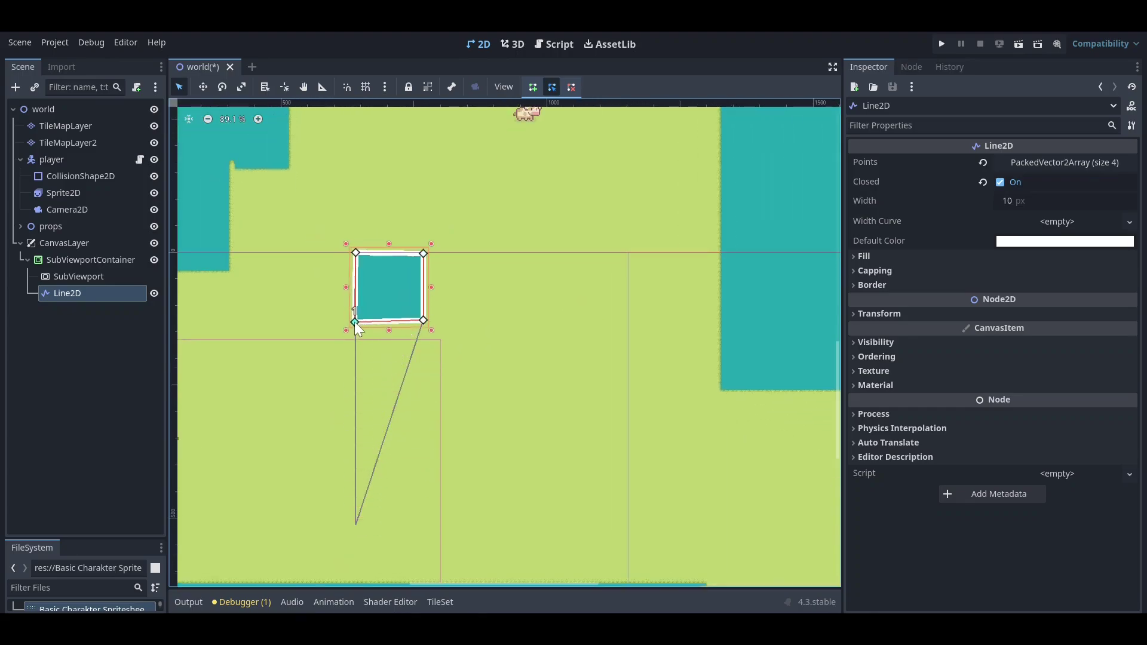
scroll(351, 234, "up", 2)
scroll(350, 234, "up", 1)
left_click(366, 86)
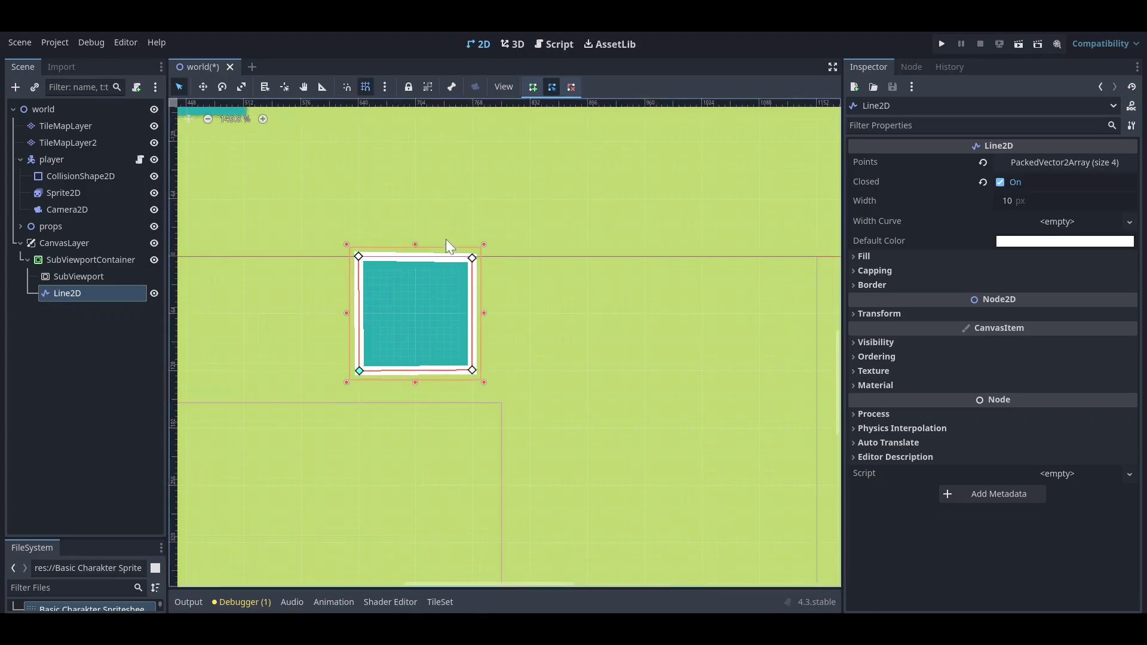
scroll(431, 278, "up", 2)
left_click_drag(318, 410, 319, 427)
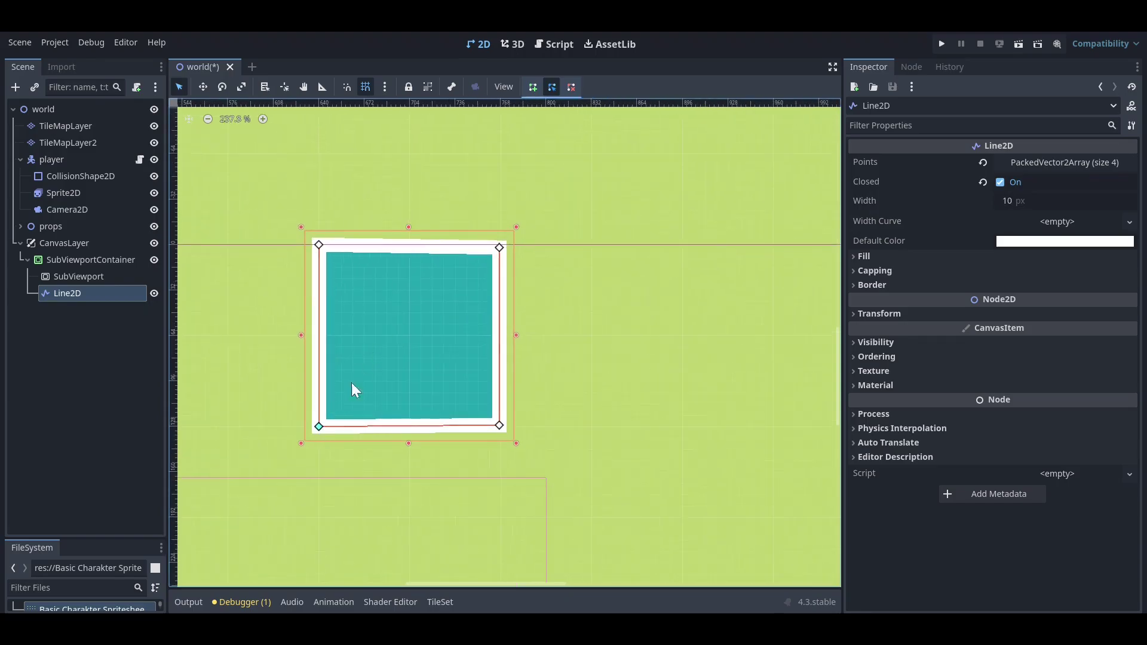
left_click_drag(500, 247, 502, 244)
left_click_drag(500, 426, 502, 426)
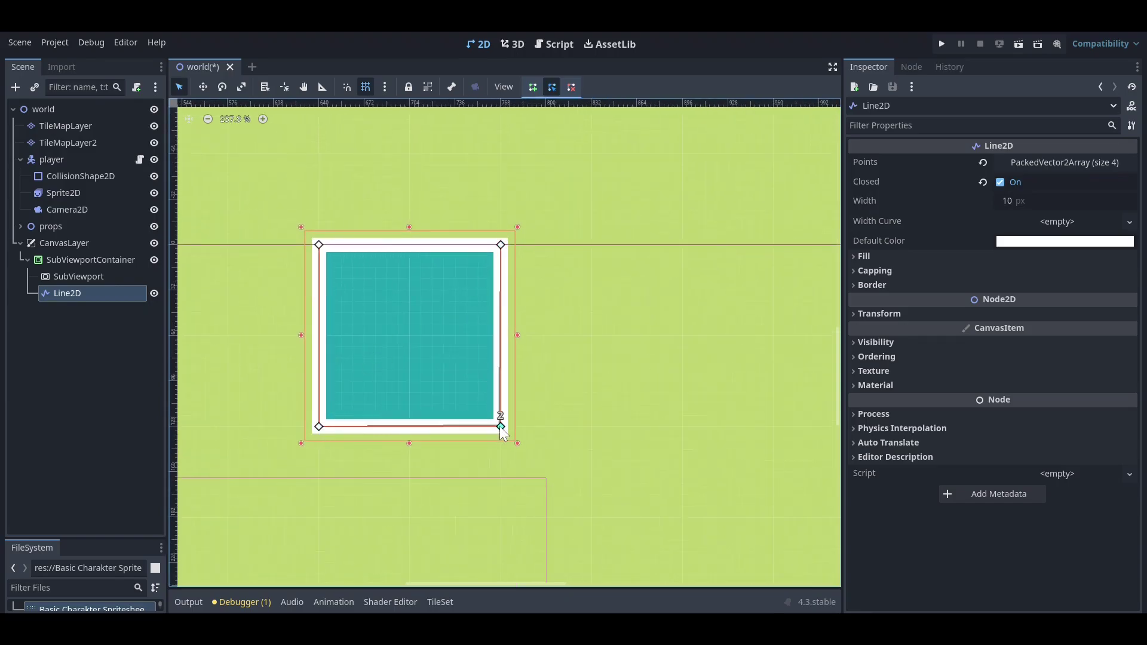
scroll(457, 360, "down", 1)
scroll(402, 280, "down", 4)
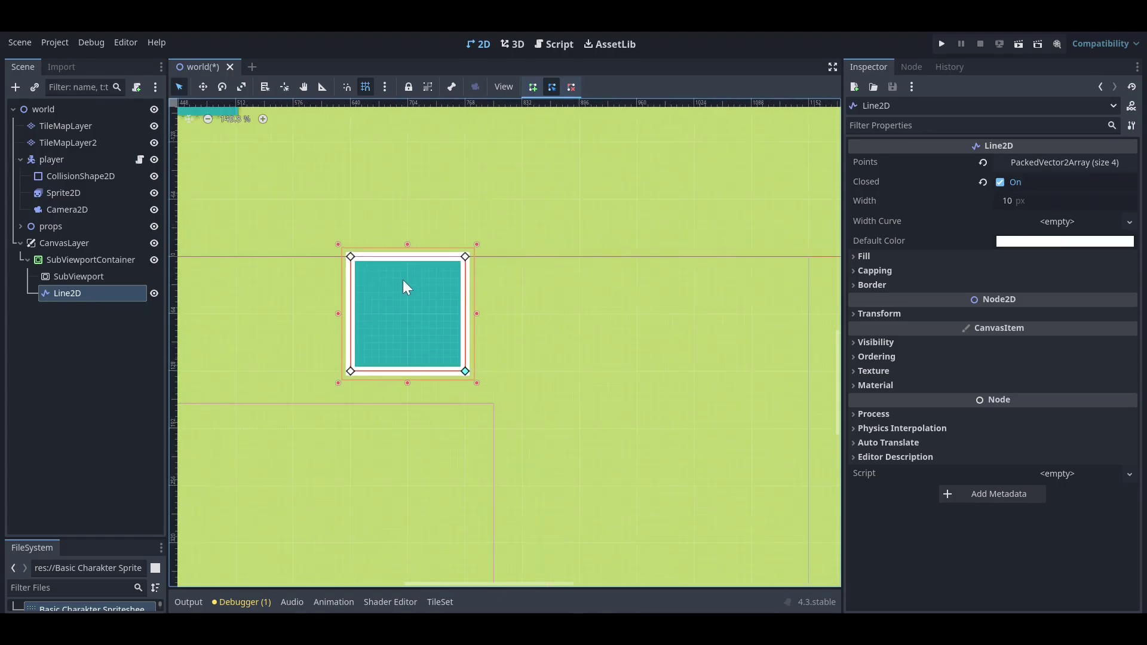
scroll(416, 246, "down", 4)
scroll(415, 247, "down", 1)
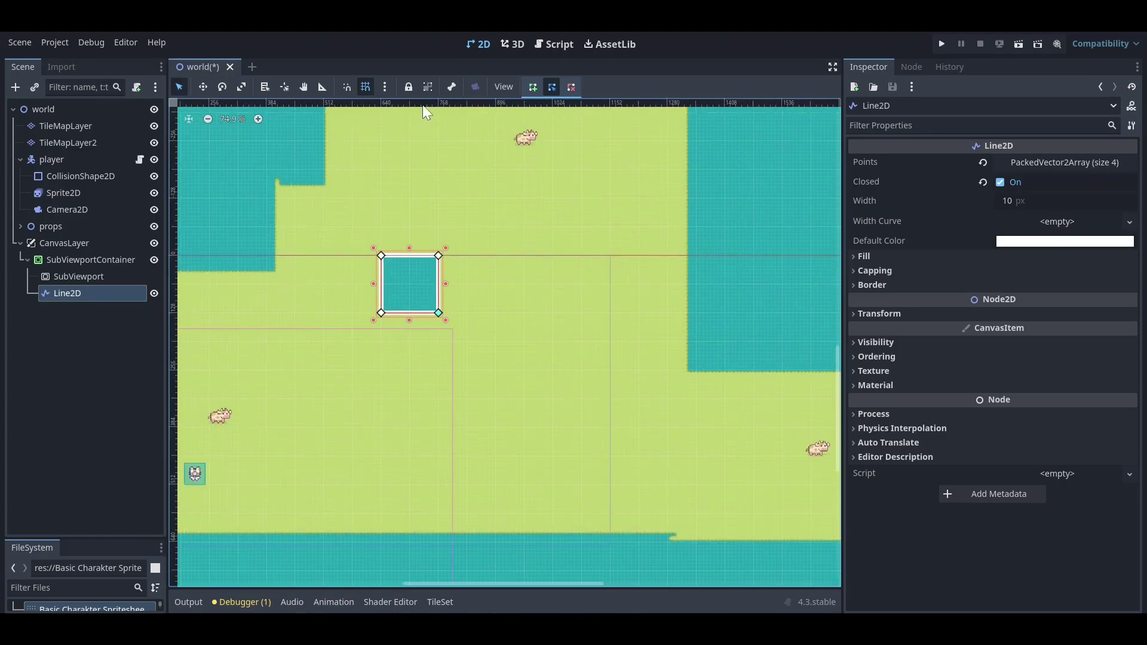
Resize the SubViewportContainer down to match the border square
left_click(69, 313)
left_click(88, 259)
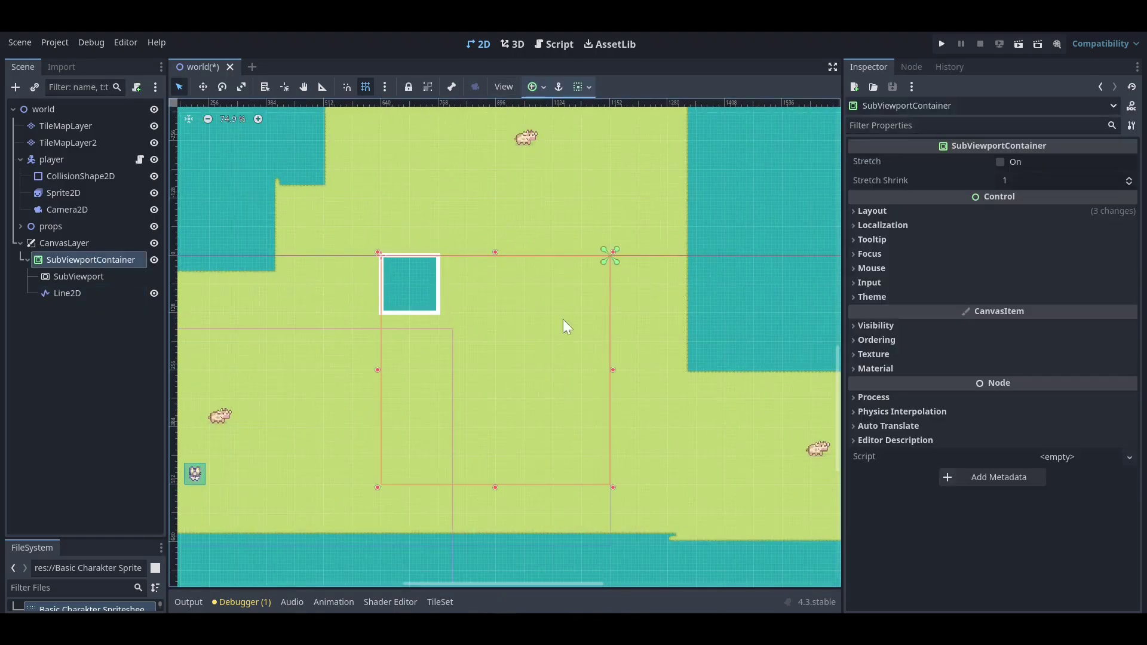
left_click_drag(600, 474, 519, 419)
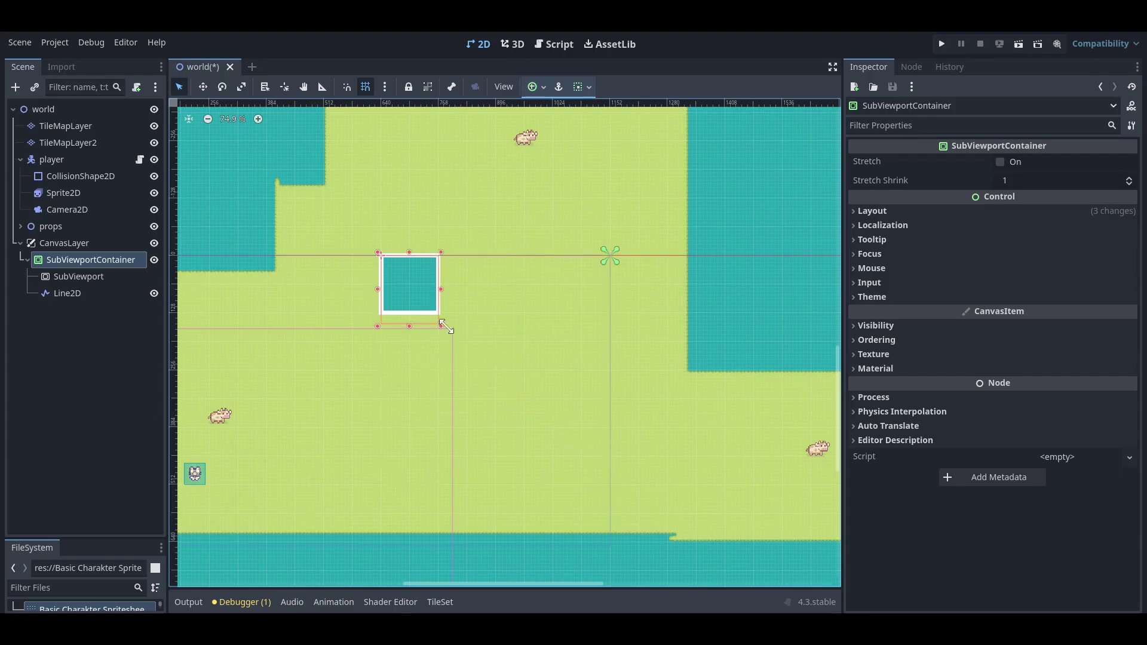
scroll(627, 376, "down", 4)
scroll(645, 351, "down", 2)
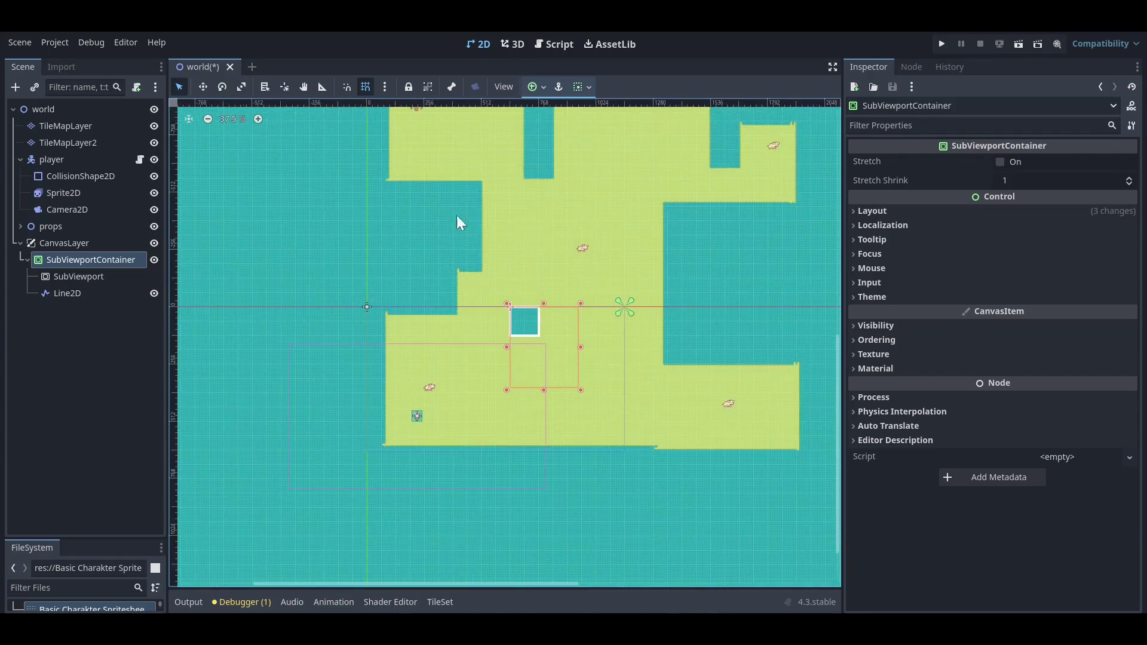
Apply the Top Right anchor preset to the container and save the scene
left_click(535, 87)
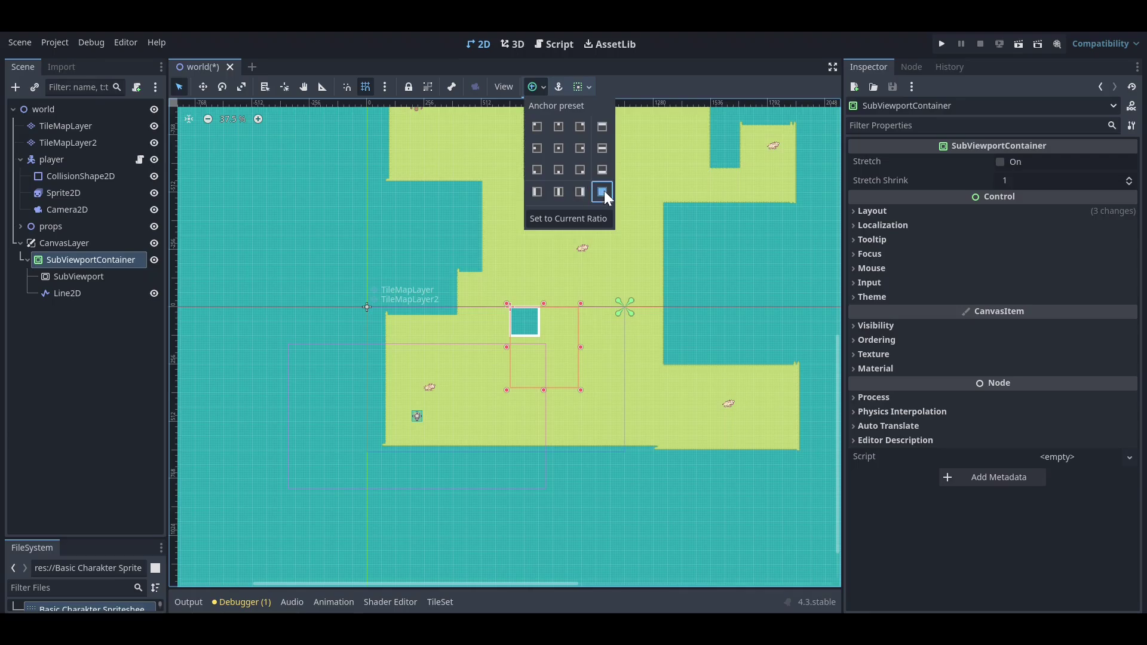
left_click(603, 191)
left_click(578, 127)
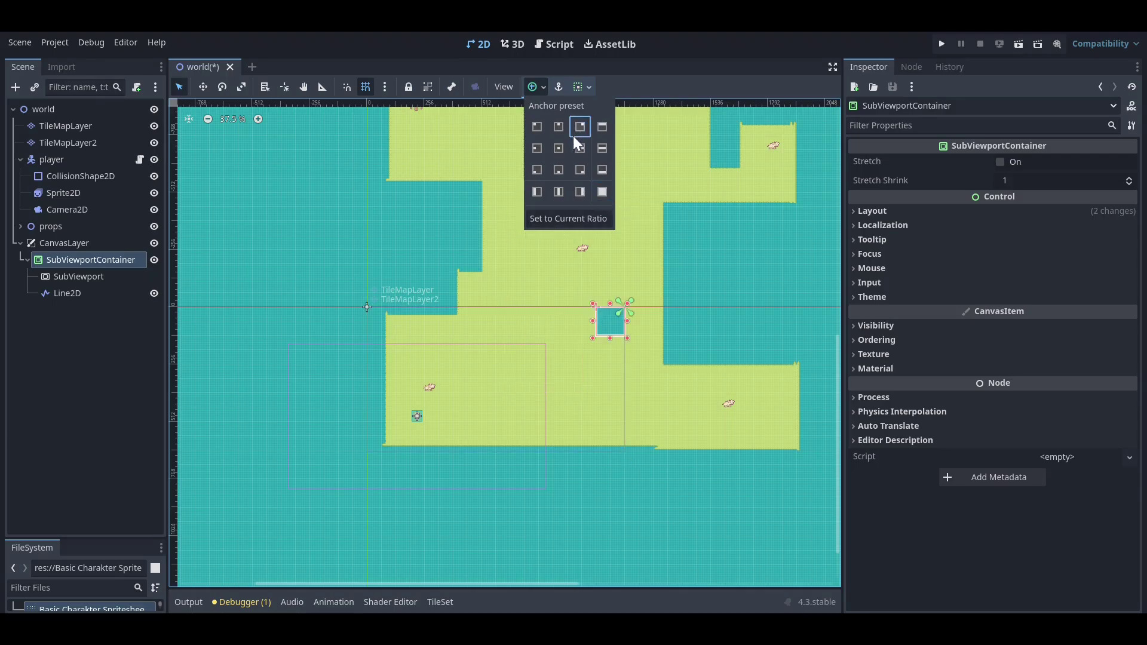
left_click(228, 375)
scroll(203, 358, "down", 1)
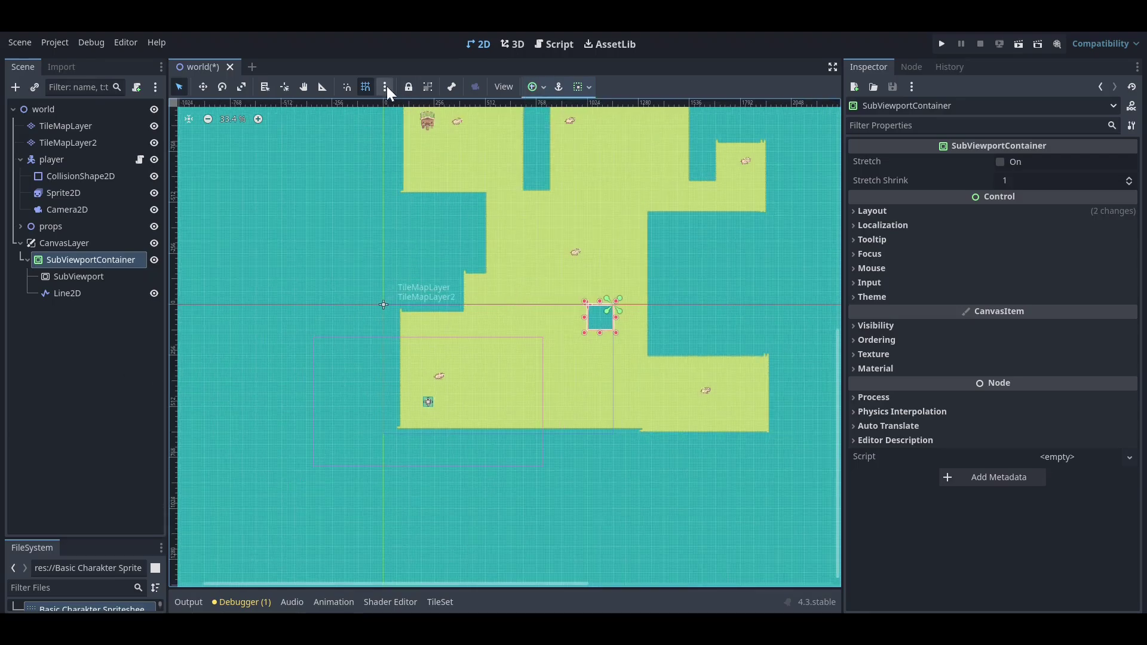
left_click(620, 277)
scroll(395, 453, "up", 3)
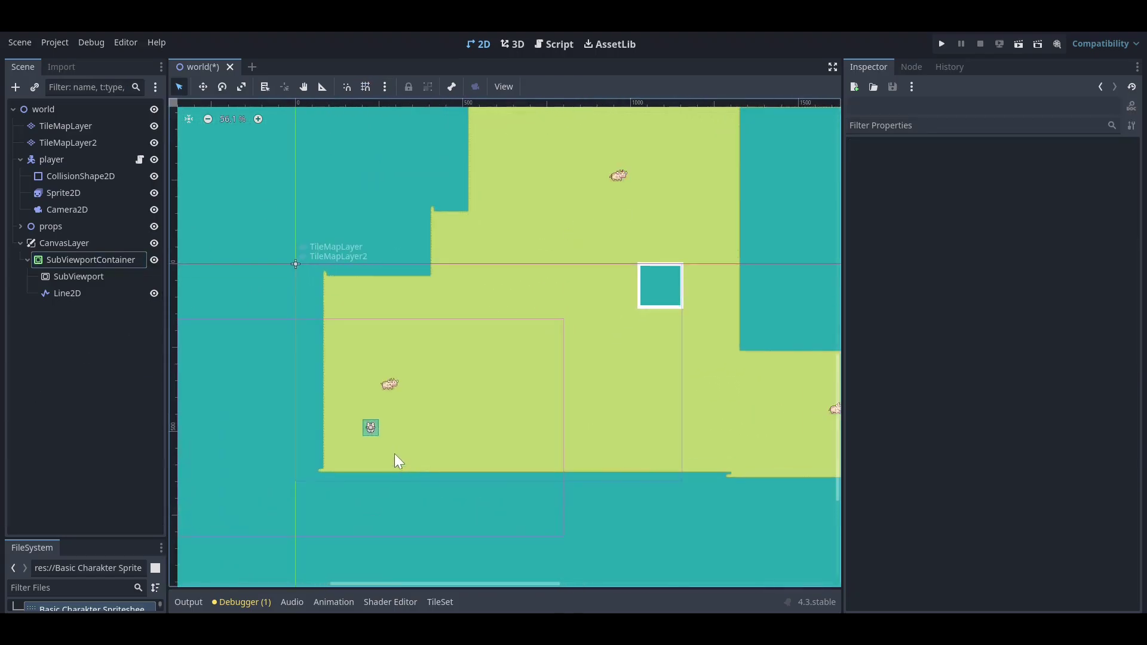
scroll(684, 255, "up", 1)
key("ctrl+s")
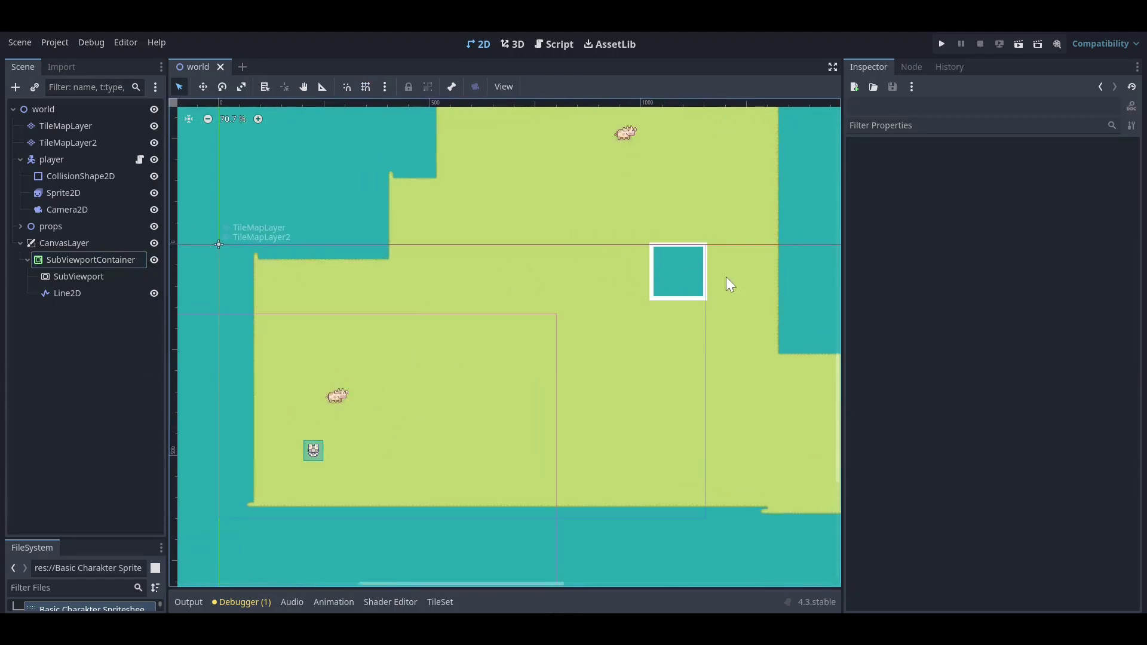
Test-run the game to check the top-right minimap, then close it and hide the output log
left_click(940, 46)
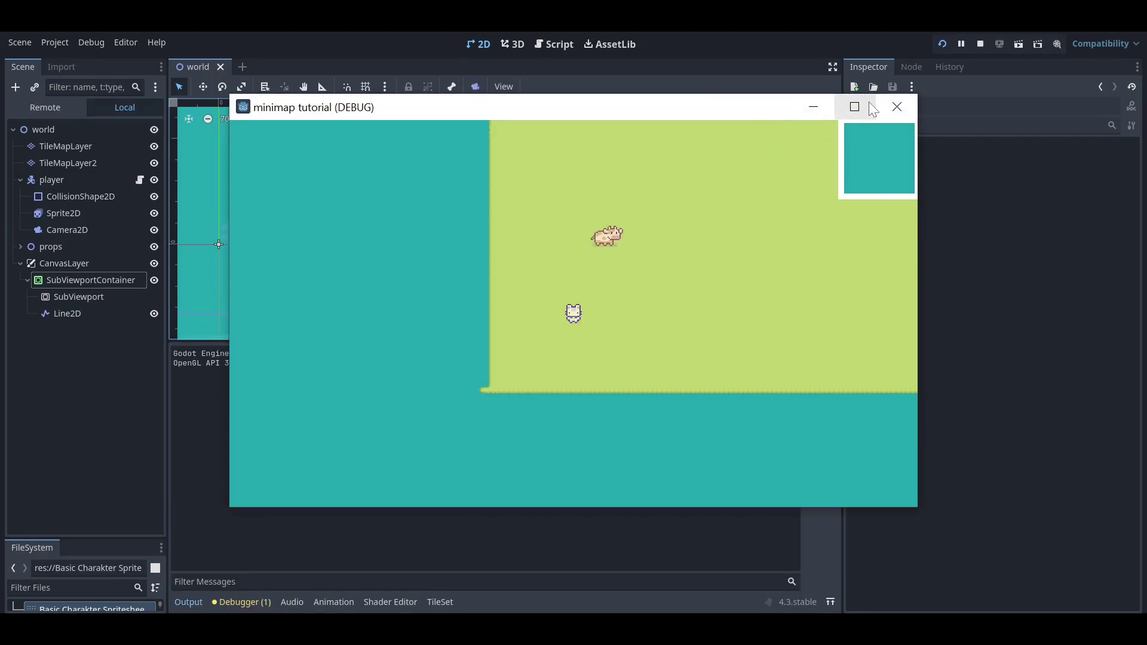
left_click_drag(700, 111, 649, 135)
left_click(846, 131)
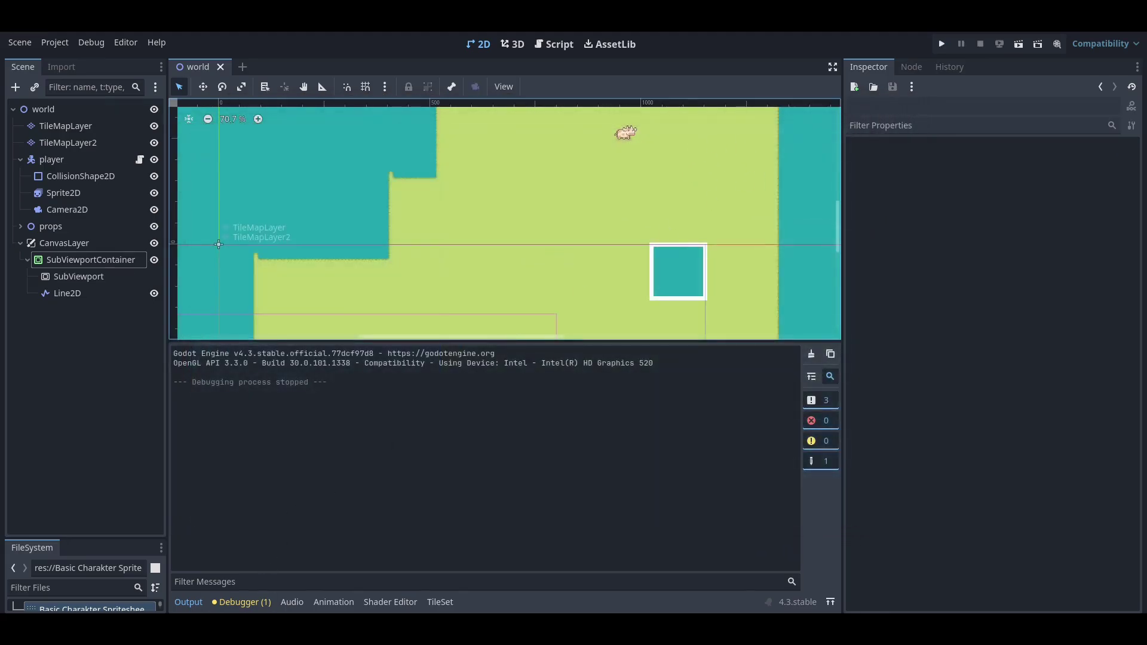
left_click(189, 601)
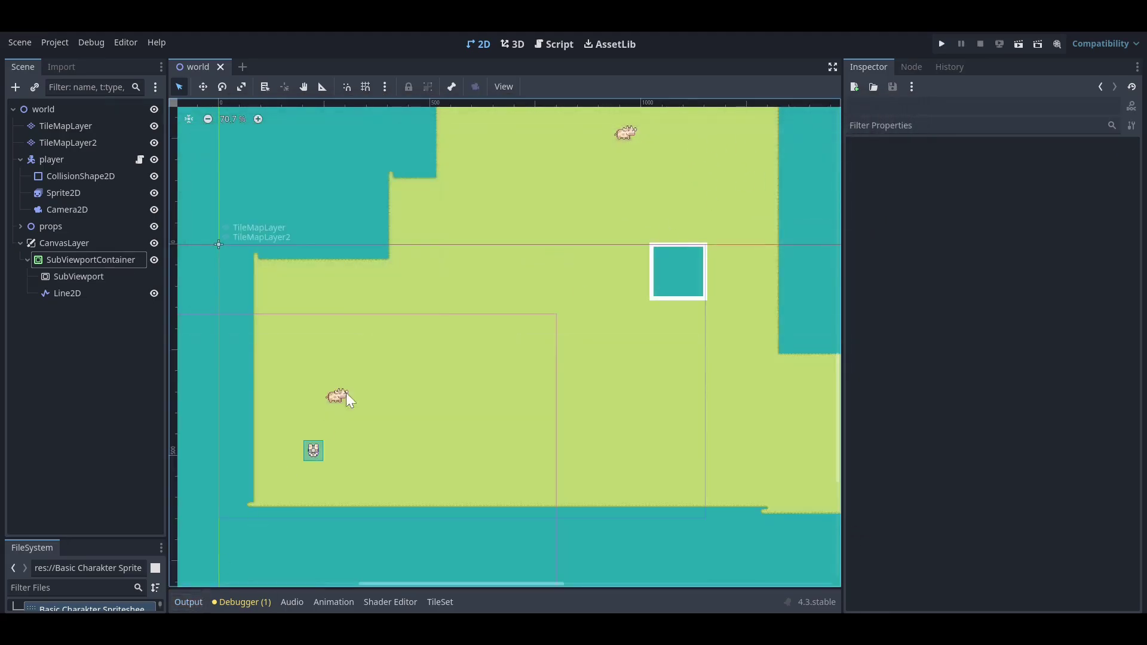
Add a Camera2D under the SubViewport and switch to the Script workspace
left_click(52, 273)
left_click(15, 88)
type("camera")
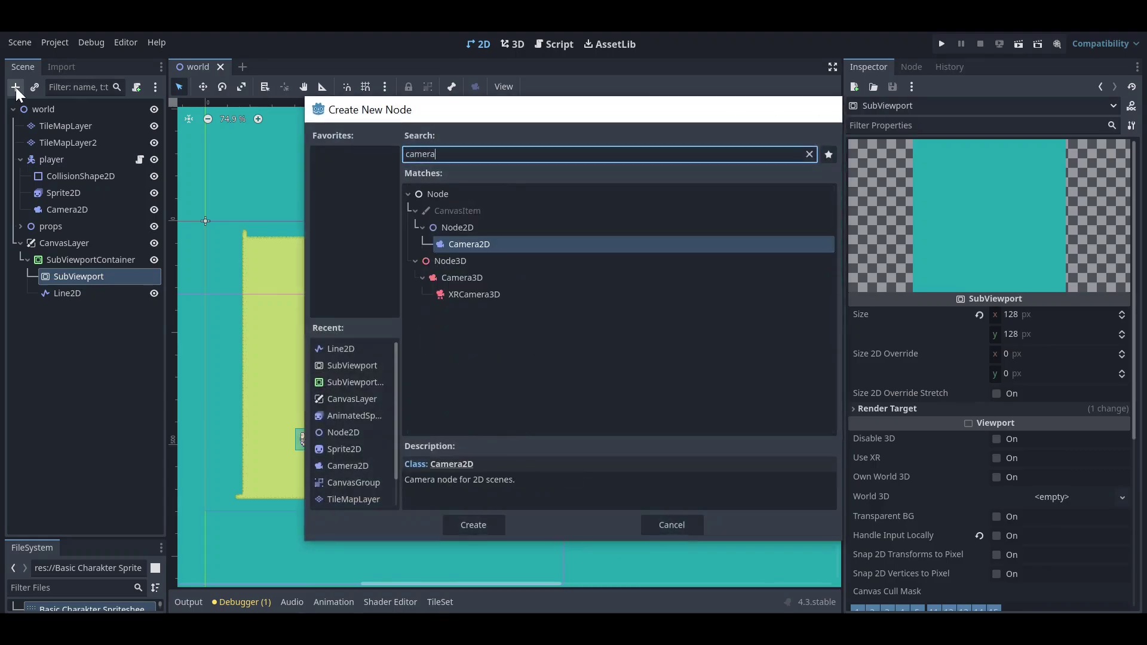
key("Return")
scroll(401, 283, "down", 1)
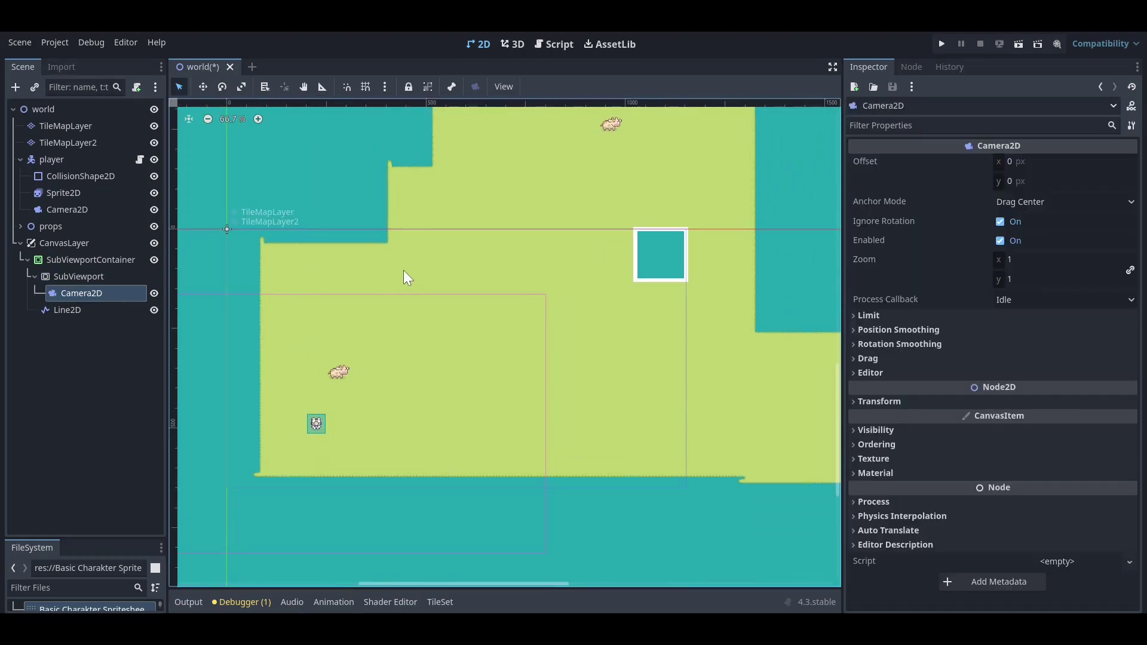
scroll(485, 286, "down", 1)
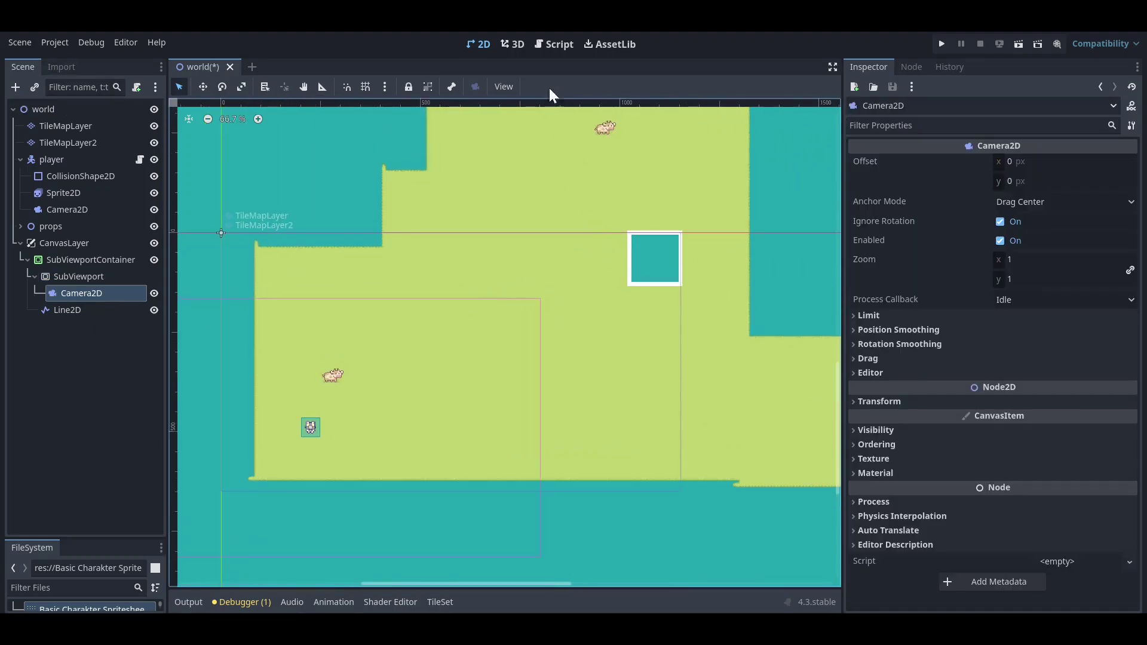
left_click(548, 49)
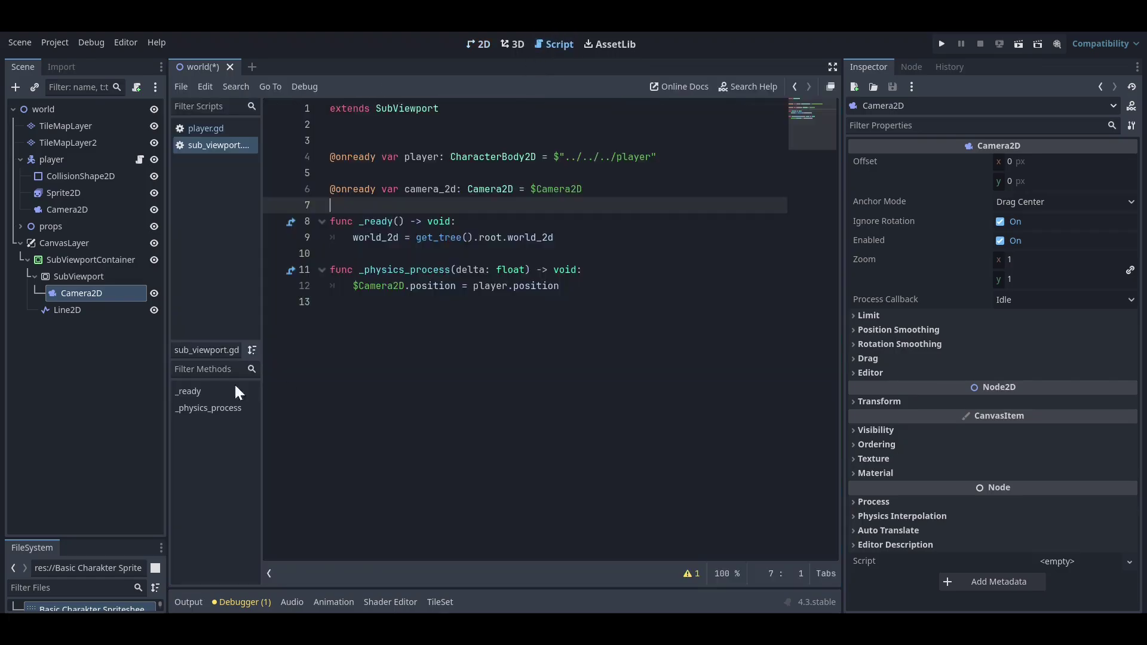
Load res://sub_viewport.gd onto the SubViewport through the Attach Script dialog
left_click(87, 311)
left_click(83, 260)
left_click(54, 276)
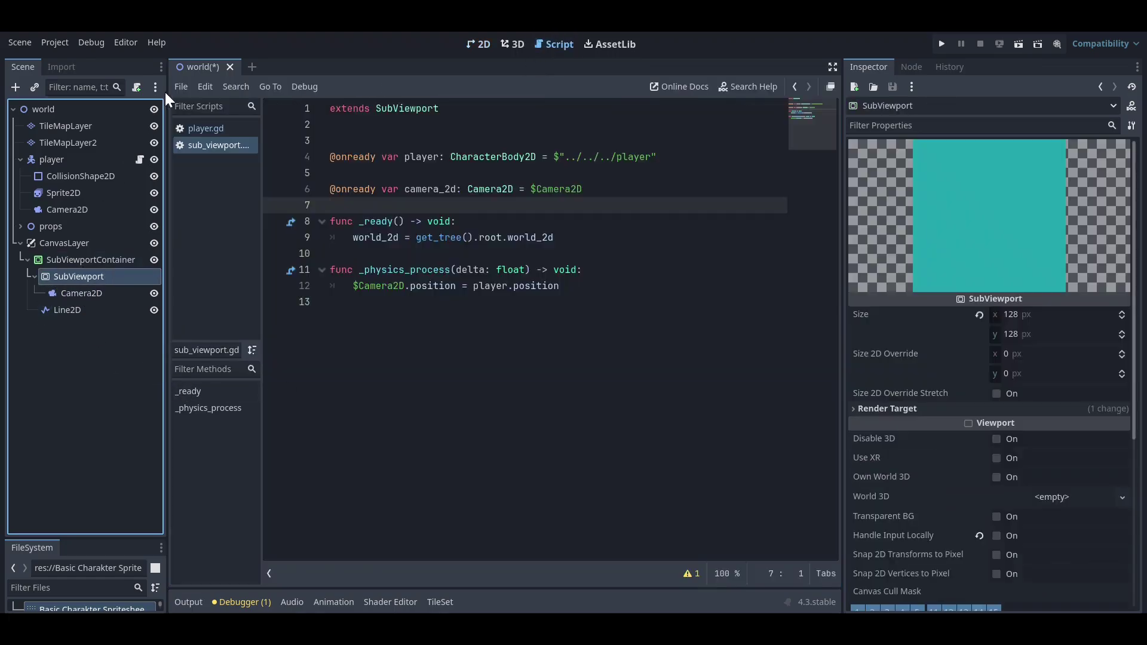
left_click(134, 87)
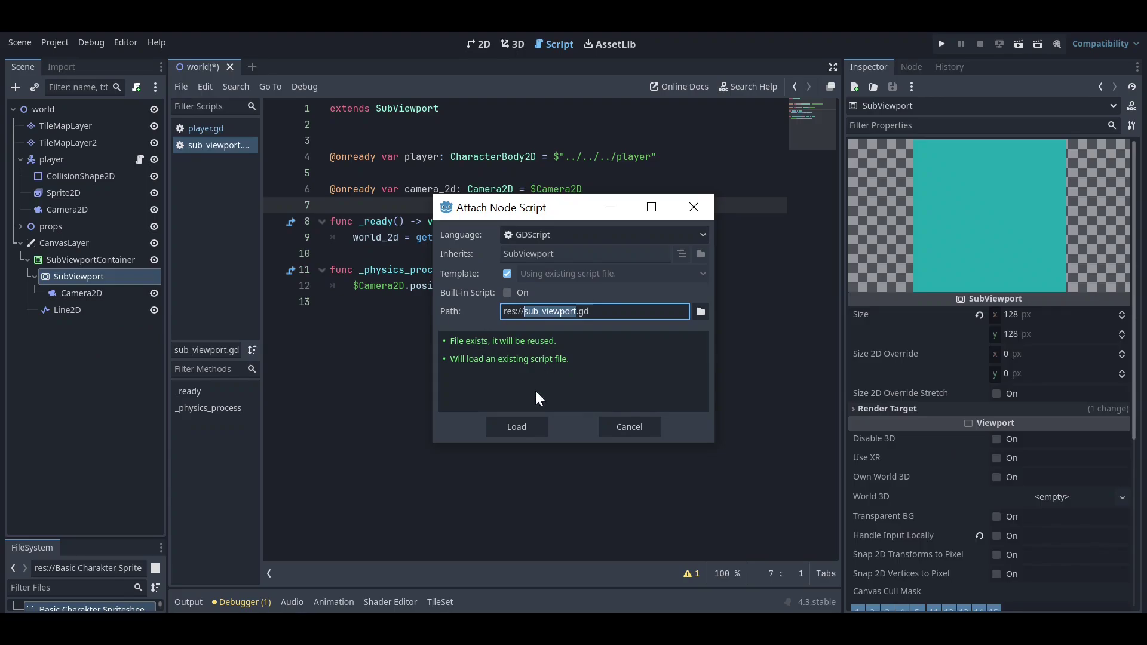
left_click(519, 427)
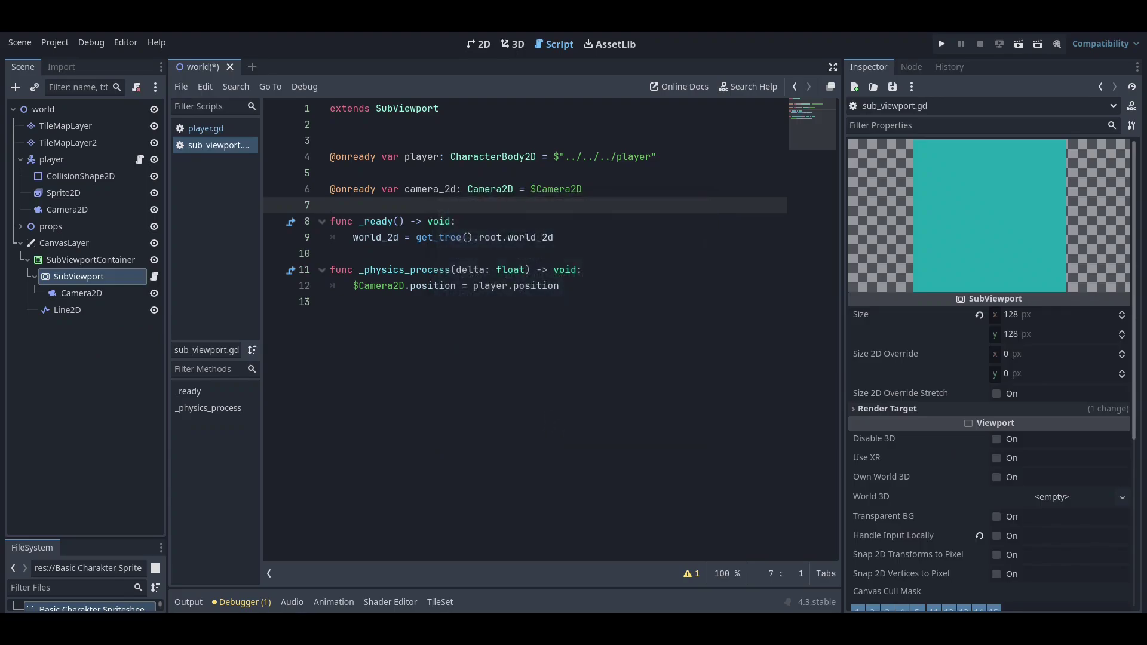
left_click(85, 409)
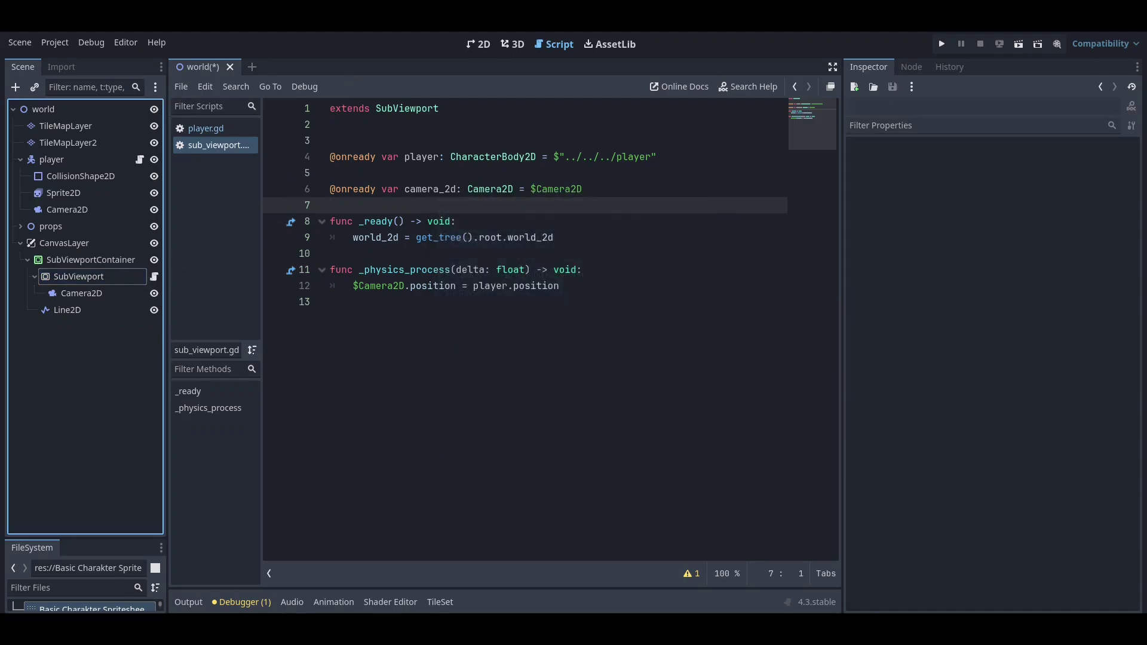
Review the player and camera_2d references on lines 4 and 7 of sub_viewport.gd
left_click(538, 206)
key("Down")
key("Down")
key("Down")
key("End")
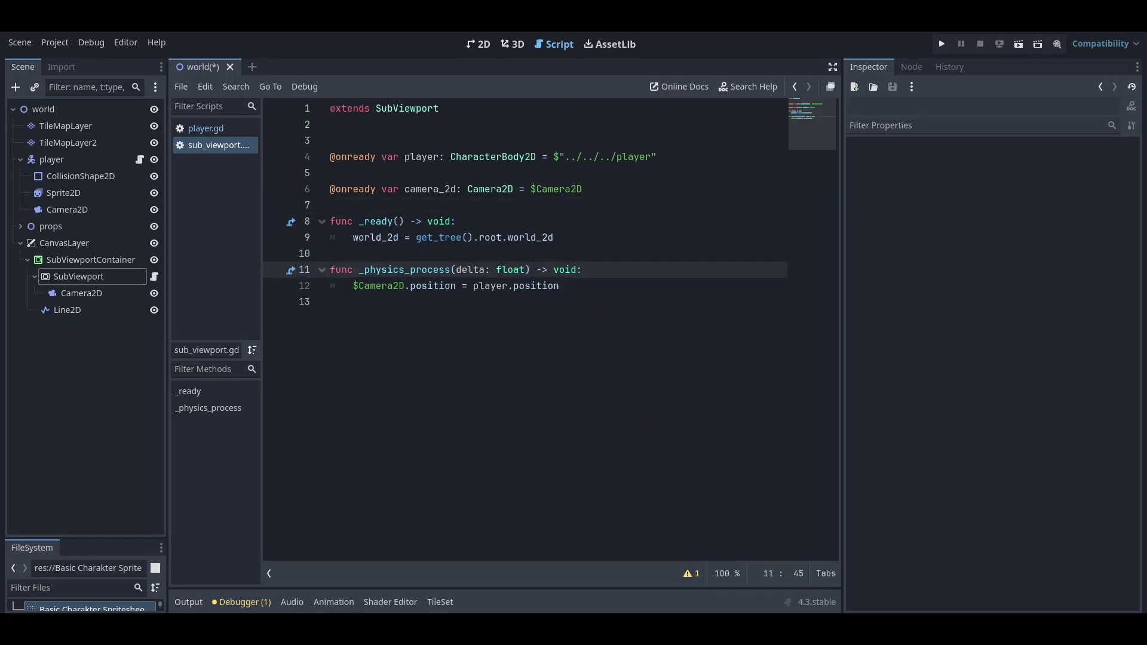
left_click_drag(659, 157, 282, 154)
left_click_drag(64, 159, 404, 157, "ctrl")
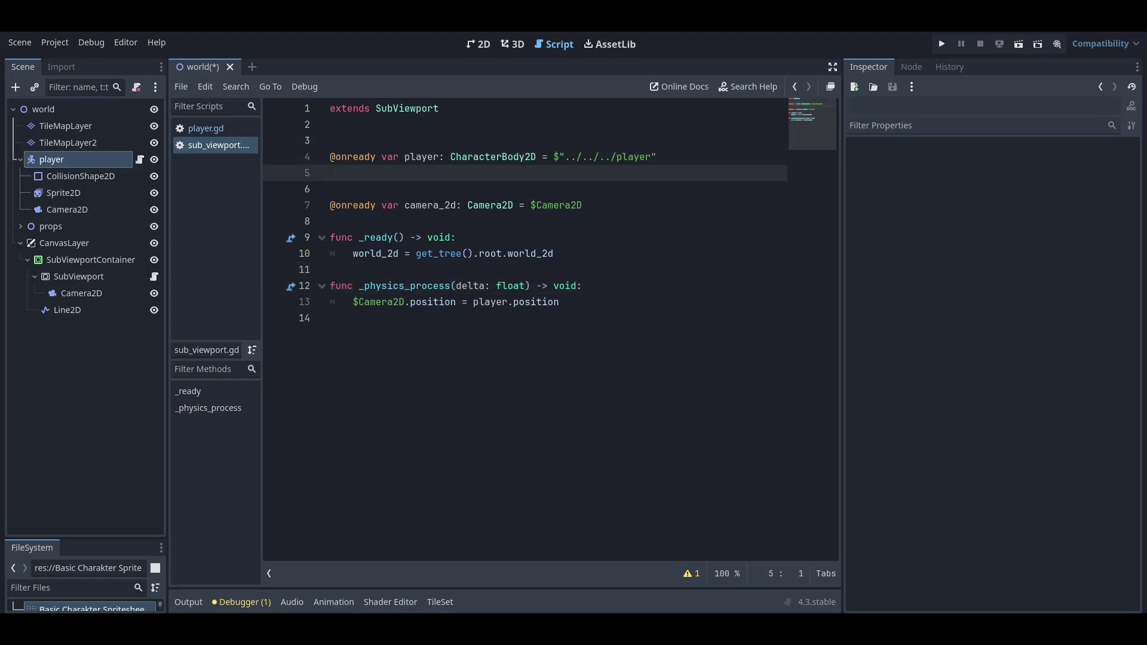
left_click_drag(585, 205, 324, 203)
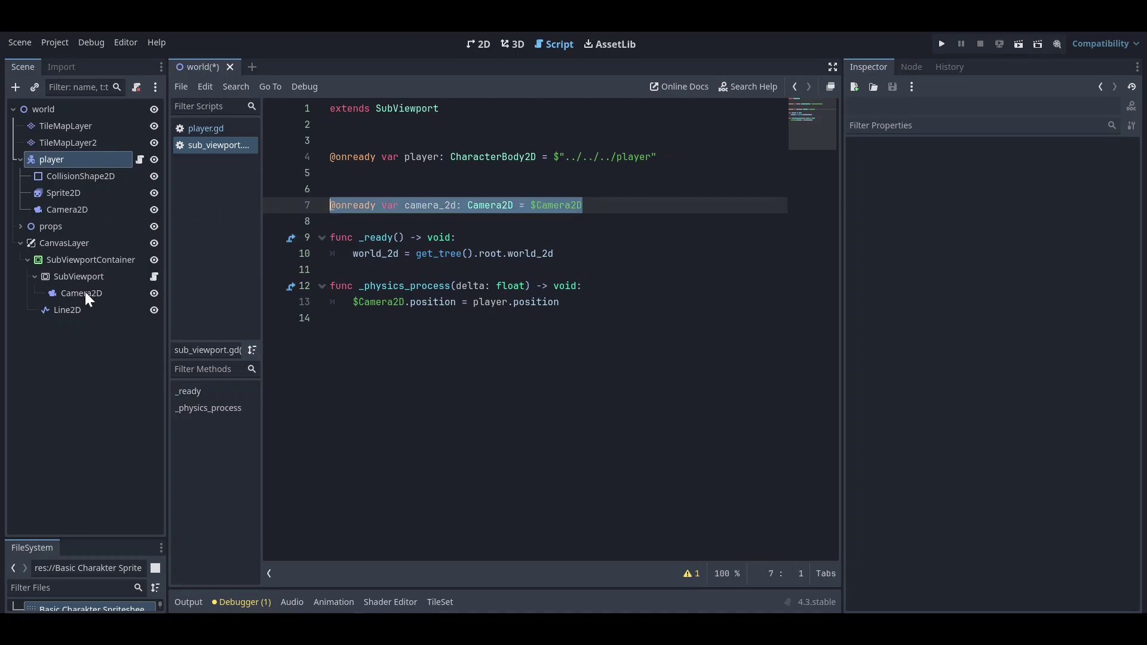
left_click_drag(86, 293, 384, 204)
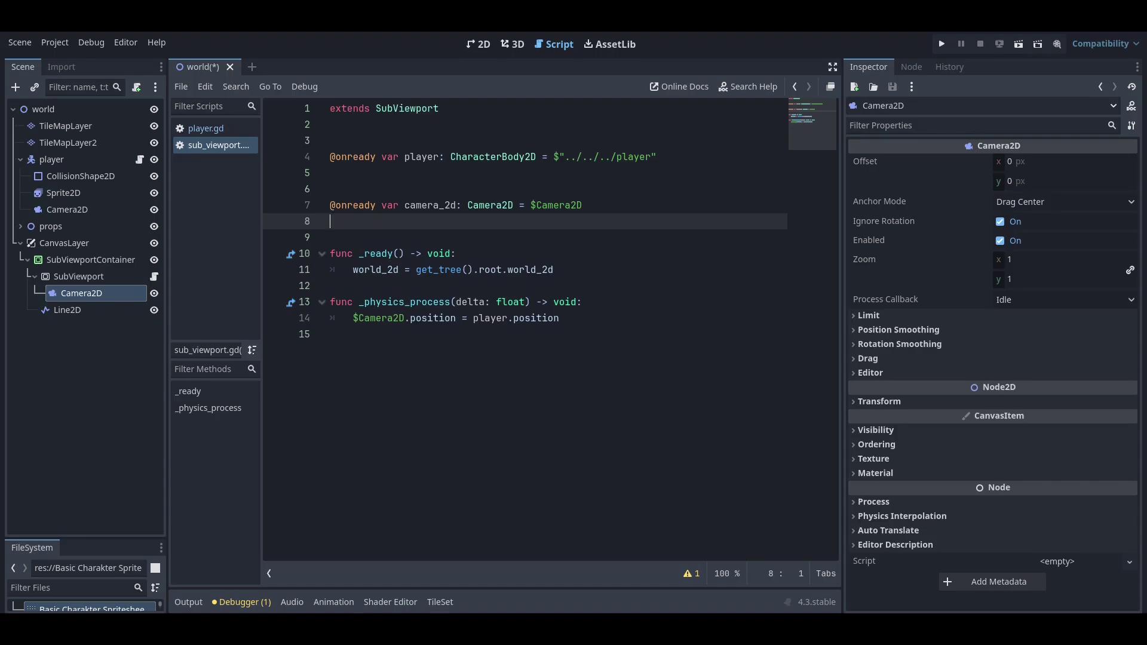
Inspect the _ready function that assigns get_tree().root.world_2d on line 11
key("Down")
left_click_drag(455, 254, 336, 254)
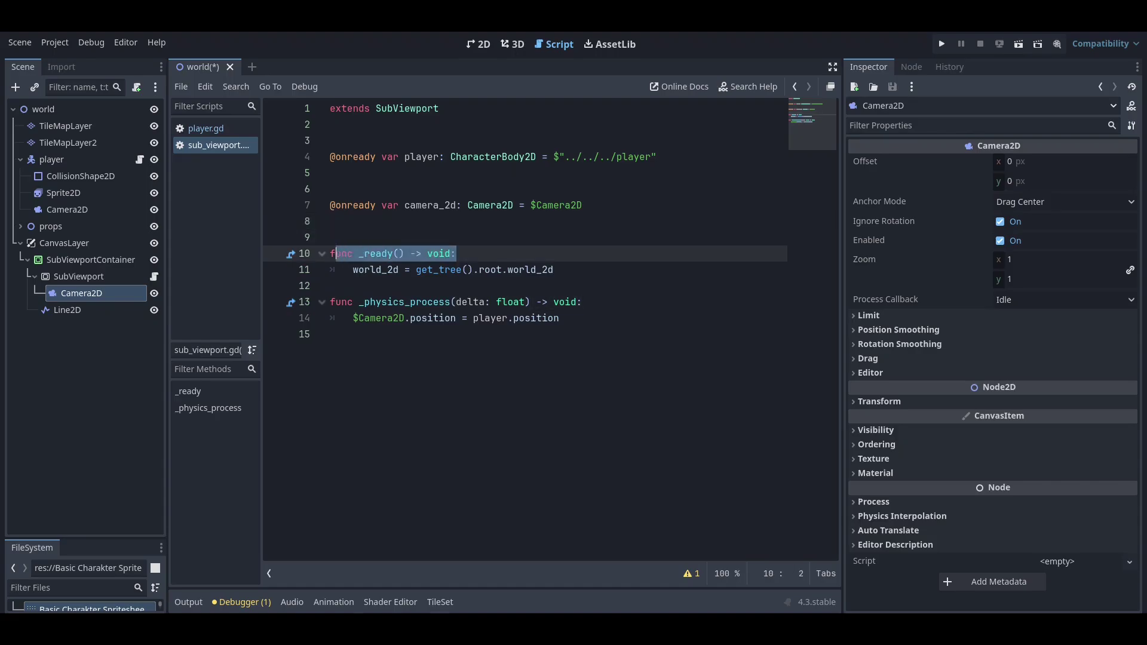
left_click(352, 270)
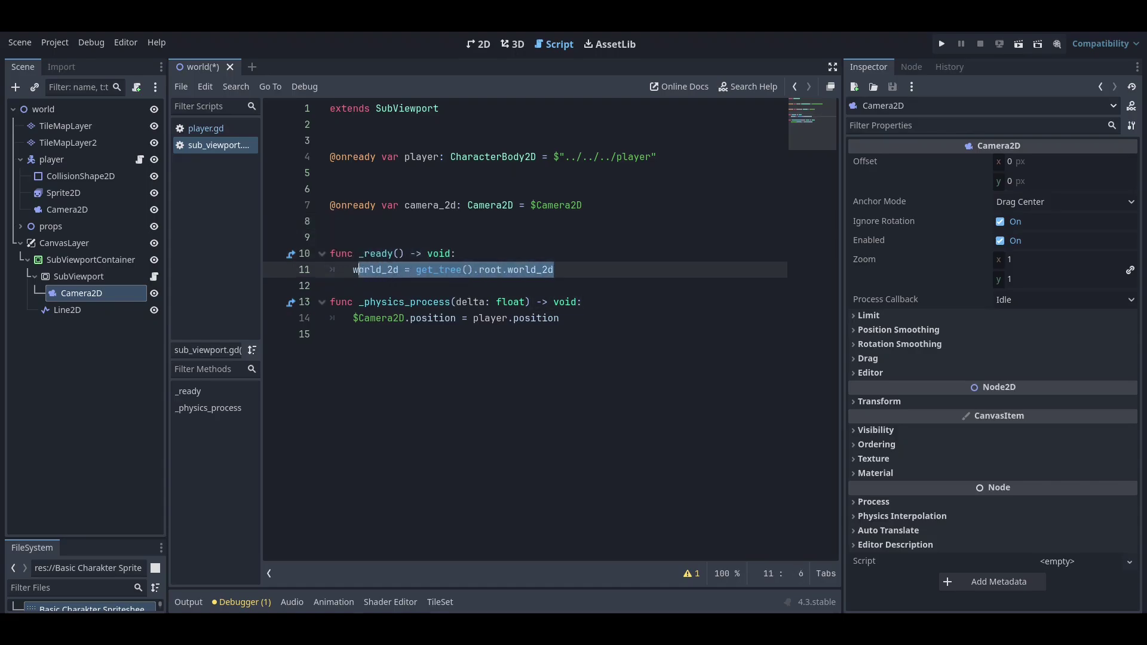
double_click(375, 271)
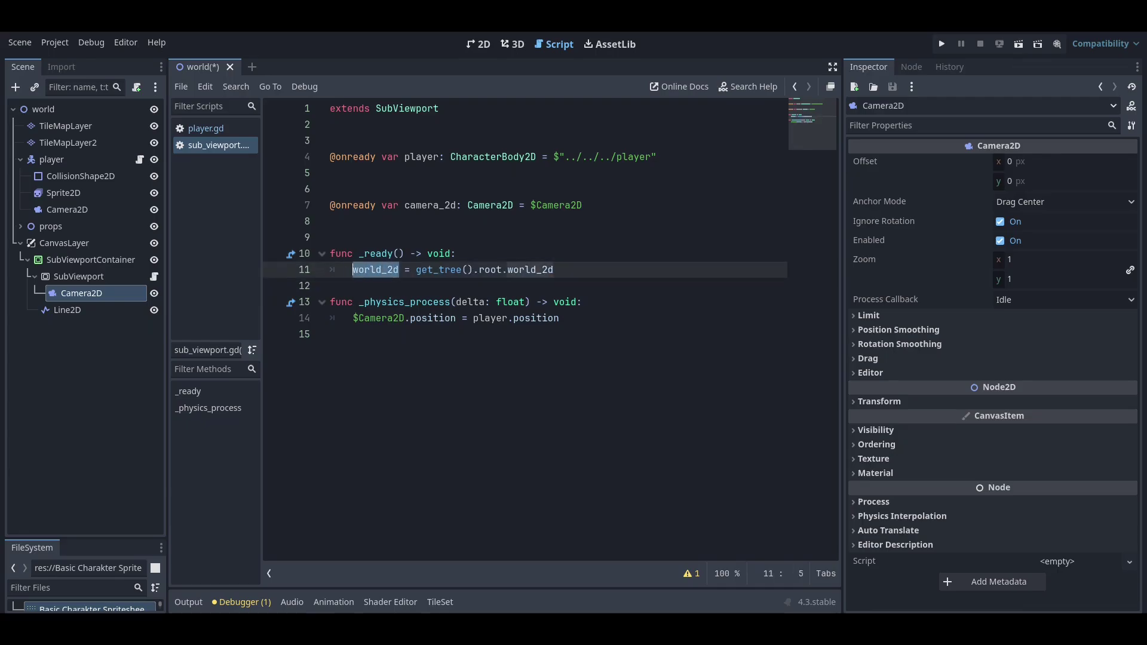
key("Down")
key("Up")
key("End")
key("ctrl+shift+Left")
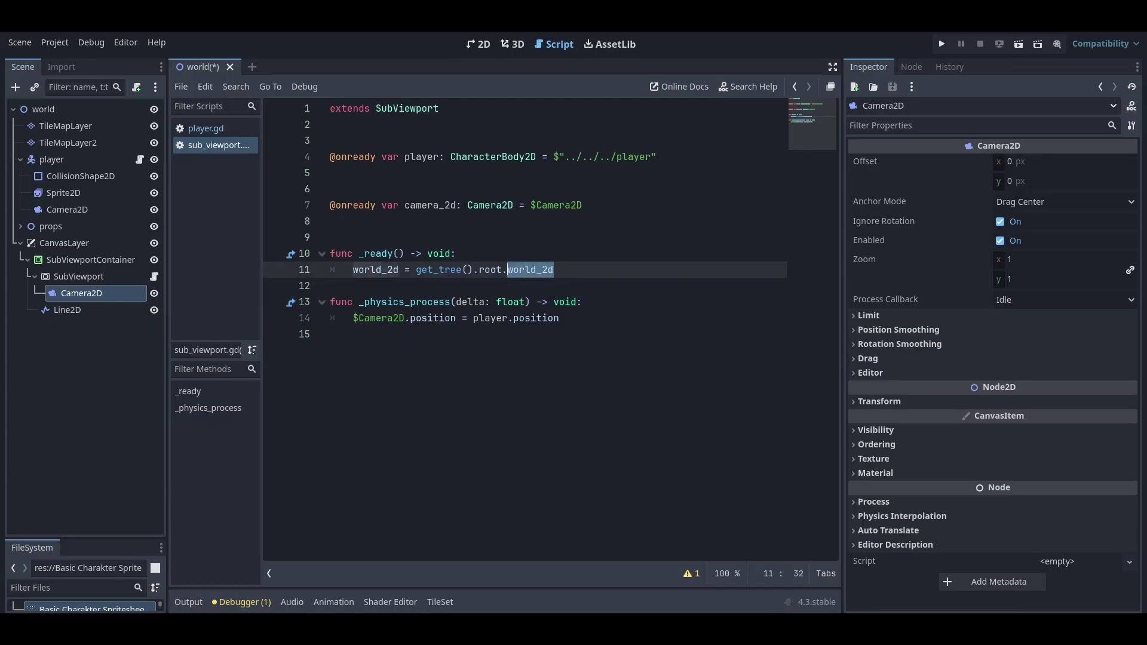
key("ctrl+shift+Left")
key("ctrl+shift+Left")
key("ctrl+shift+Left")
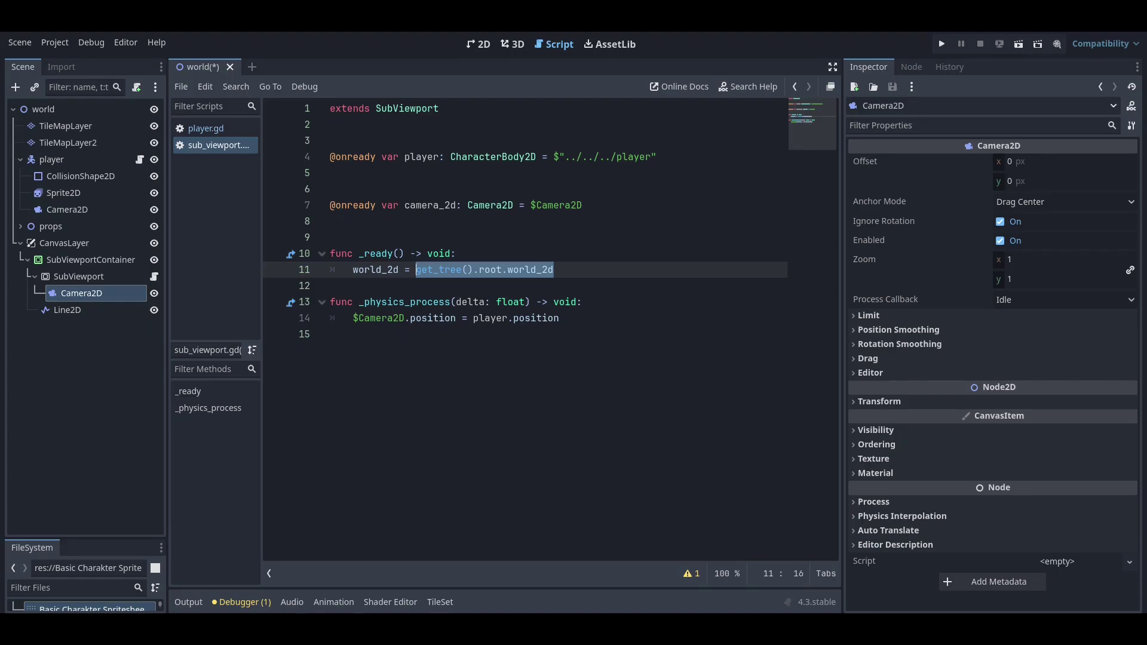
key("Down")
key("Down")
key("Down")
key("Up")
key("ctrl+shift+Right")
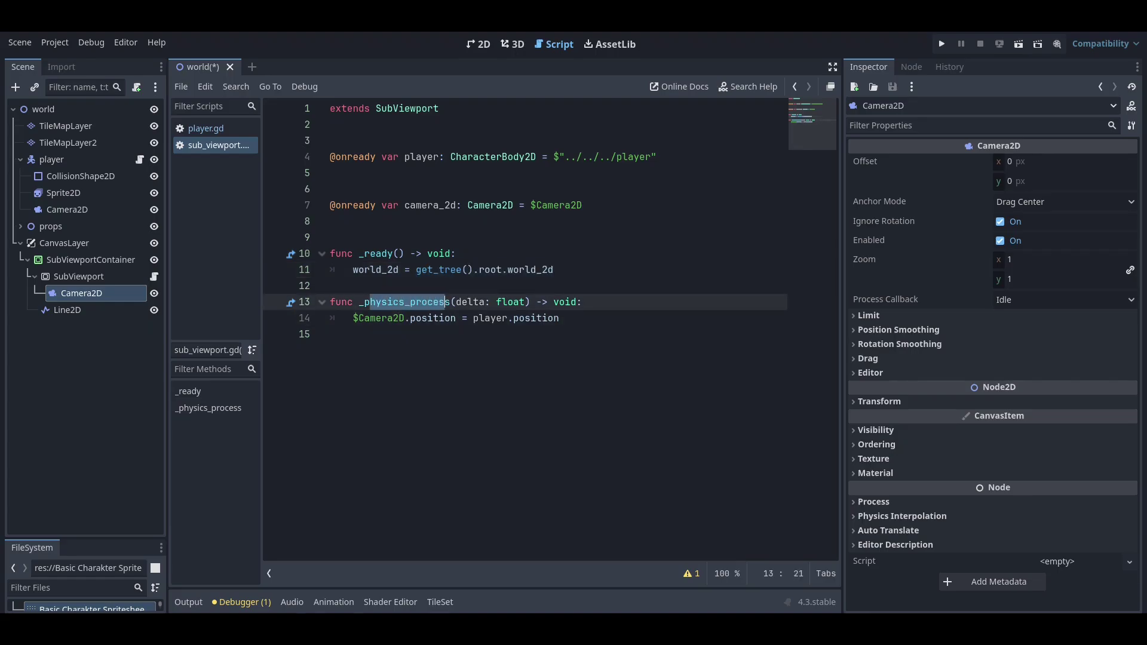
key("Right")
Check the camera_2d declaration and $Camera2D.position line, then return to the 2D canvas
key("Down")
key("Down")
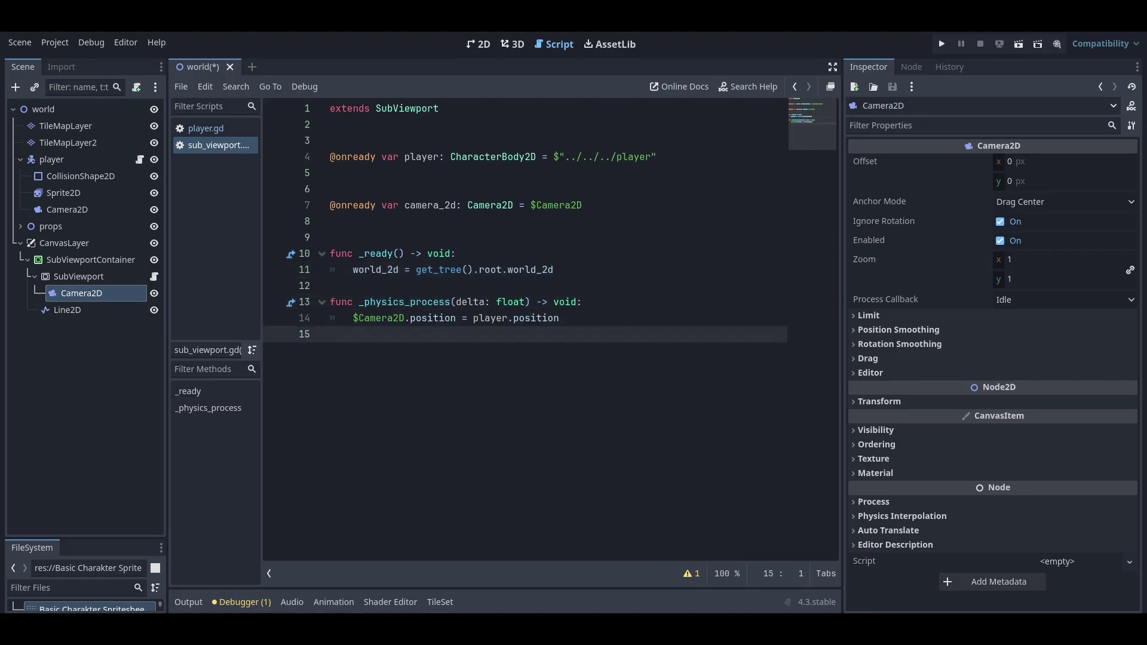
key("Up")
key("Up")
key("Up")
key("End")
key("ctrl+shift+Left")
key("ctrl+shift+Left")
key("ctrl+shift+Left")
key("ctrl+shift+Left")
key("ctrl+shift+Left")
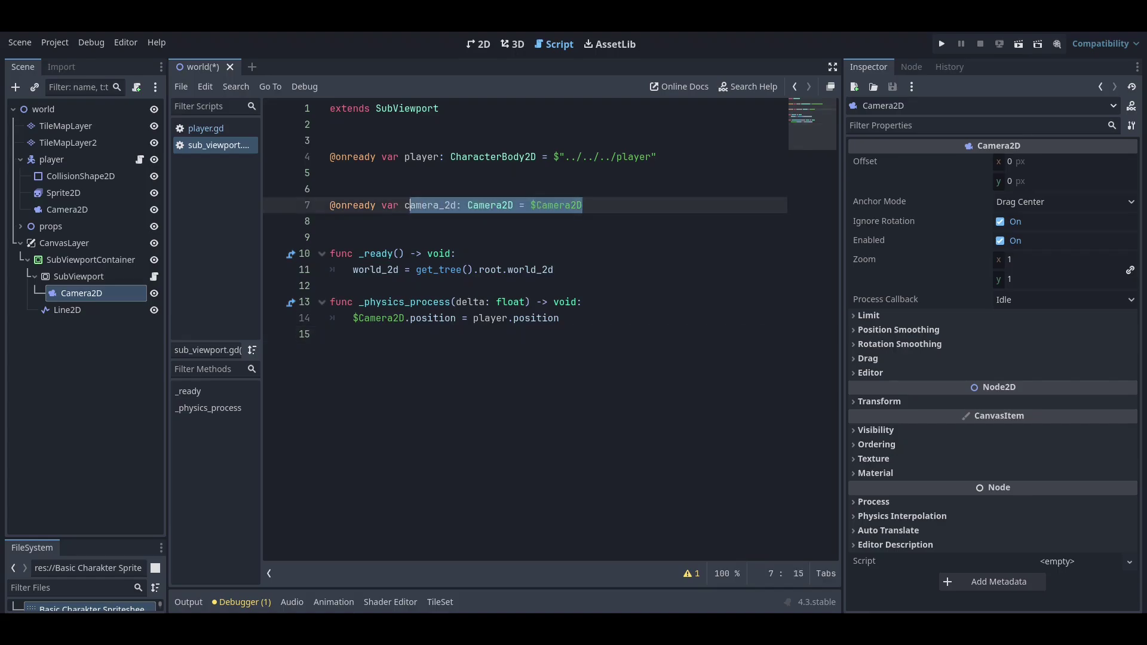
key("Down")
key("Down")
key("Down")
key("Home")
key("ctrl+shift+Right")
key("ctrl+shift+Right")
key("ctrl+shift+Right")
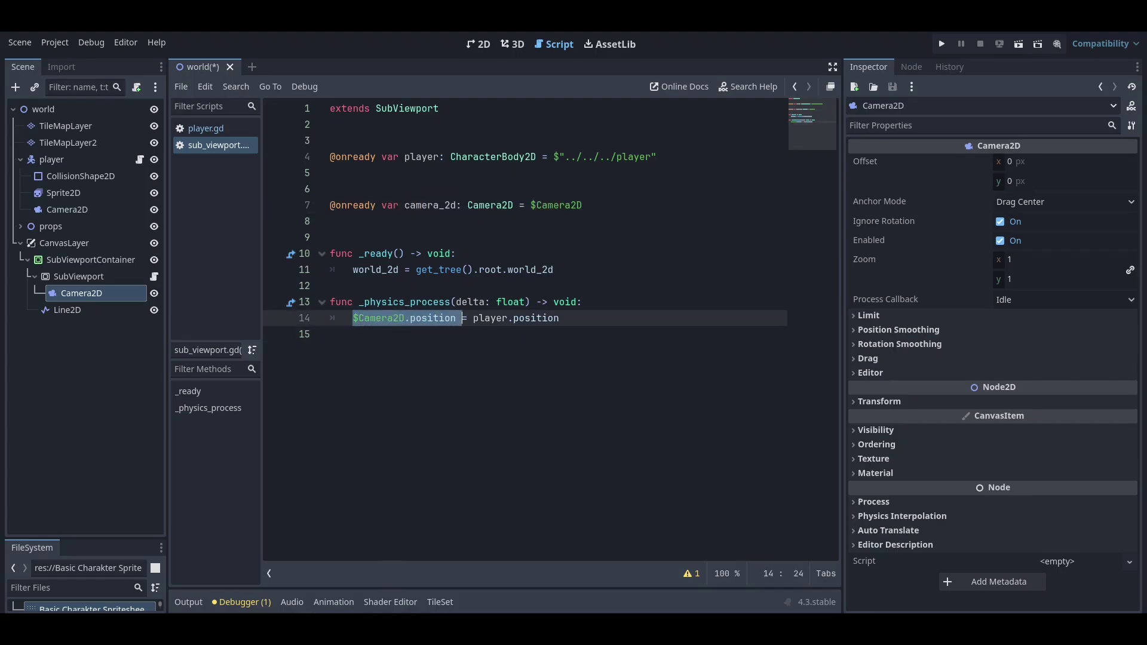
key("Up")
key("Up")
key("Up")
key("ctrl+shift+Right")
key("ctrl+shift+Right")
key("ctrl+shift+Right")
key("Right")
left_click(468, 42)
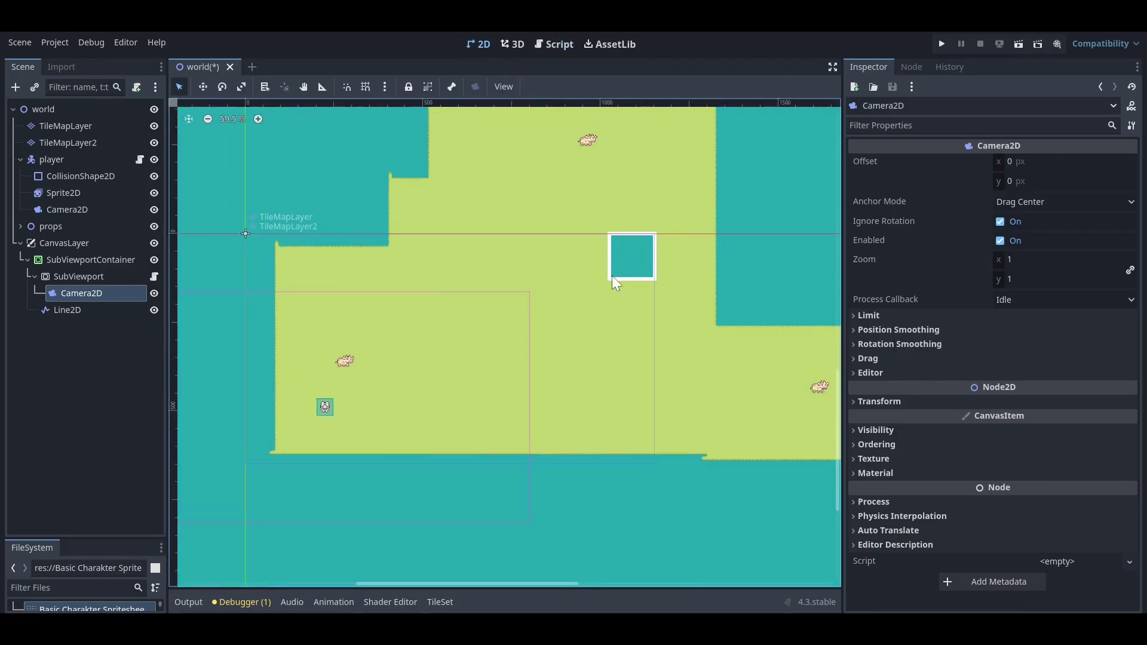
left_click(29, 368)
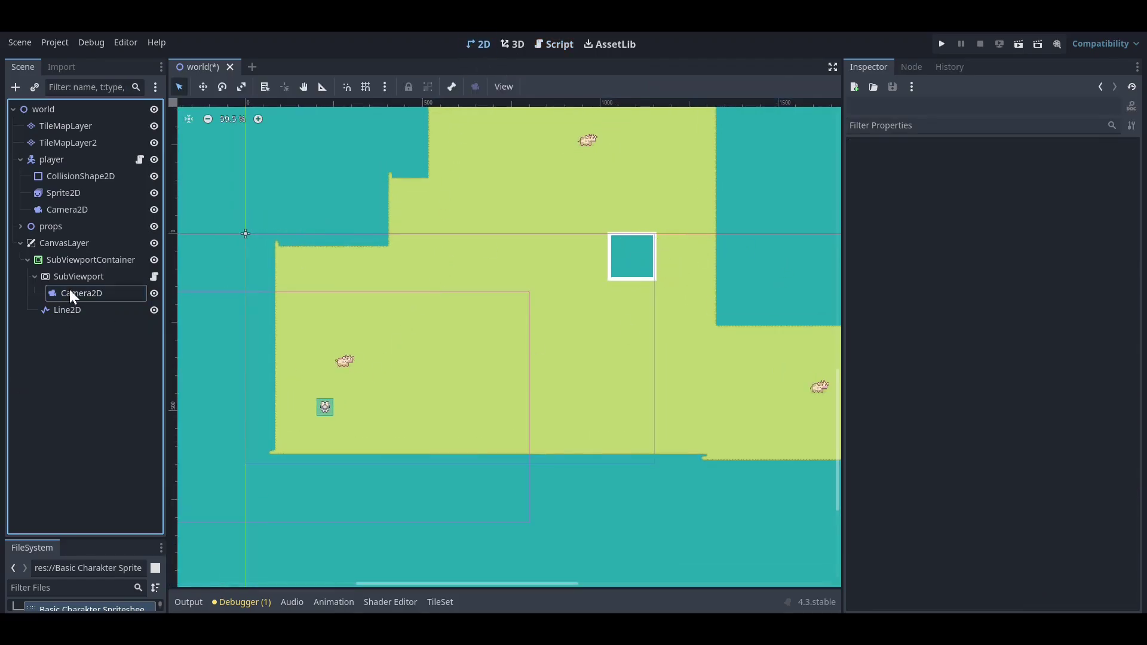
scroll(320, 305, "down", 1)
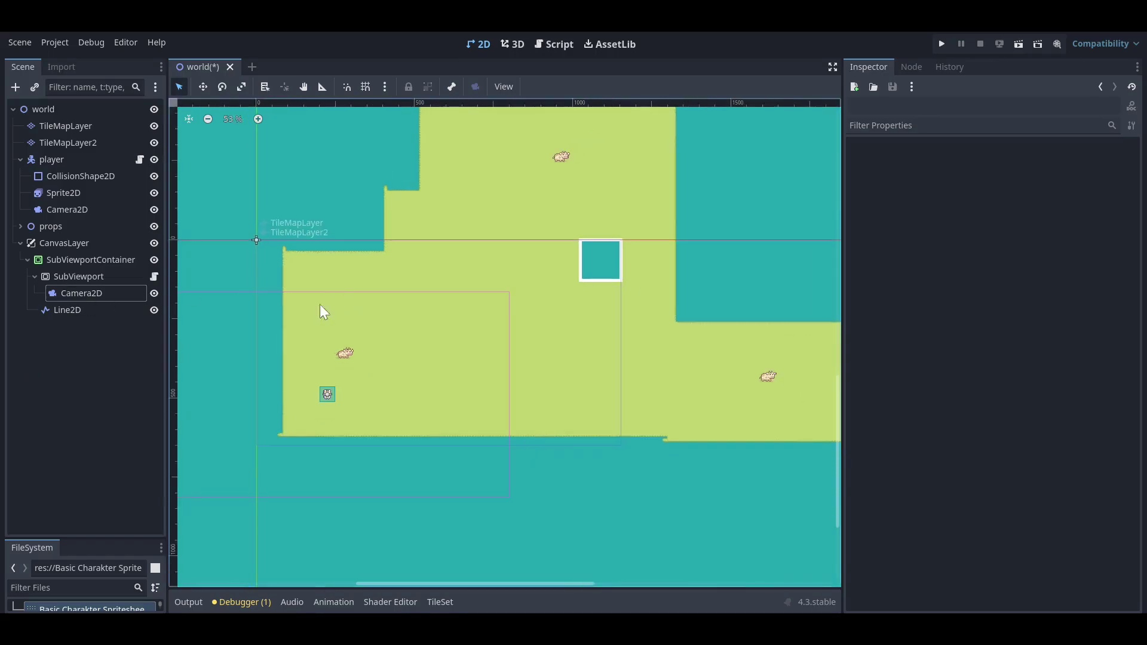
scroll(299, 316, "up", 2)
Select SubViewport, play the scene, and walk the player up, right, left and down
left_click(102, 276)
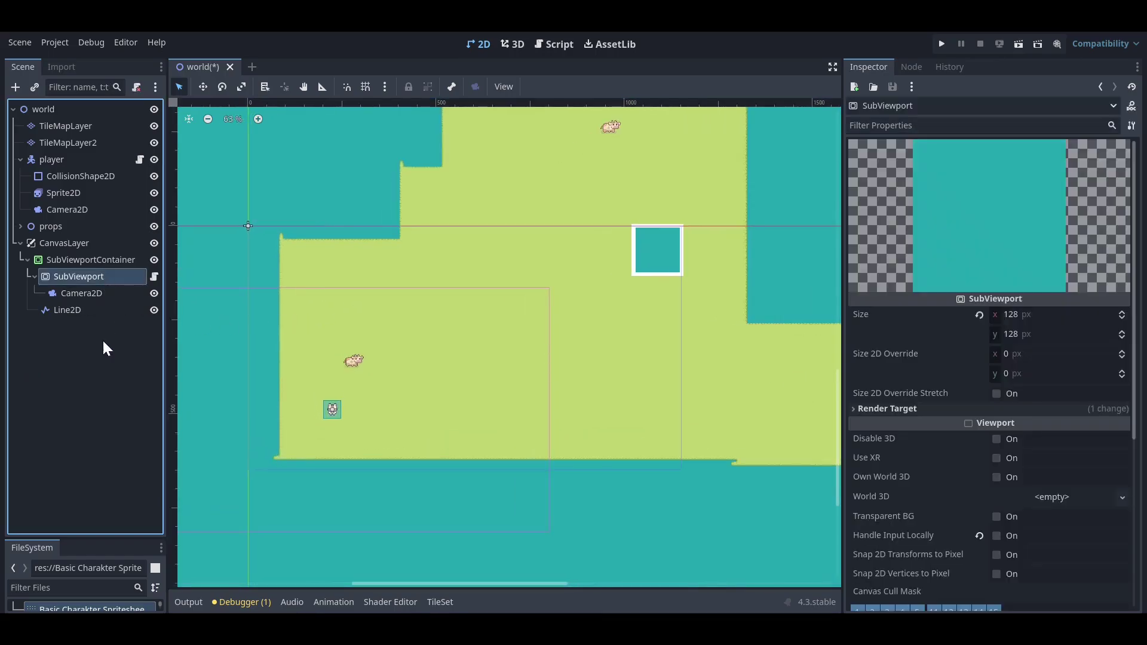
left_click(102, 339)
left_click(942, 44)
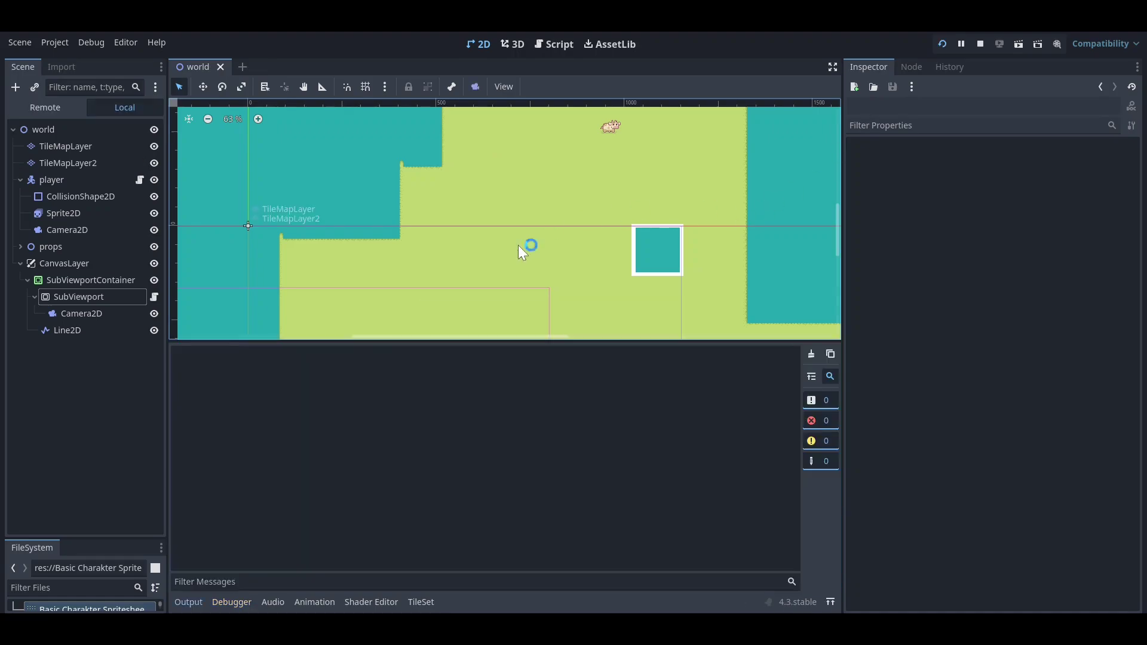
key("Up")
key("Right")
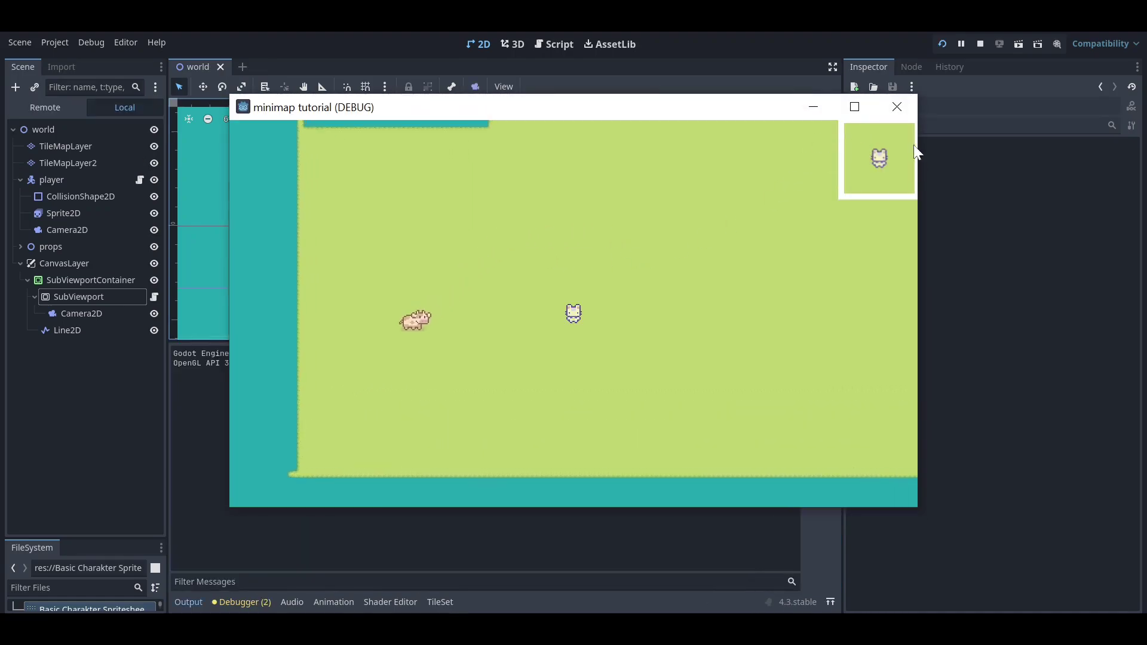
key("Up")
key("Left")
key("Down")
Keep walking the player around the map, then close the game window
key("Right")
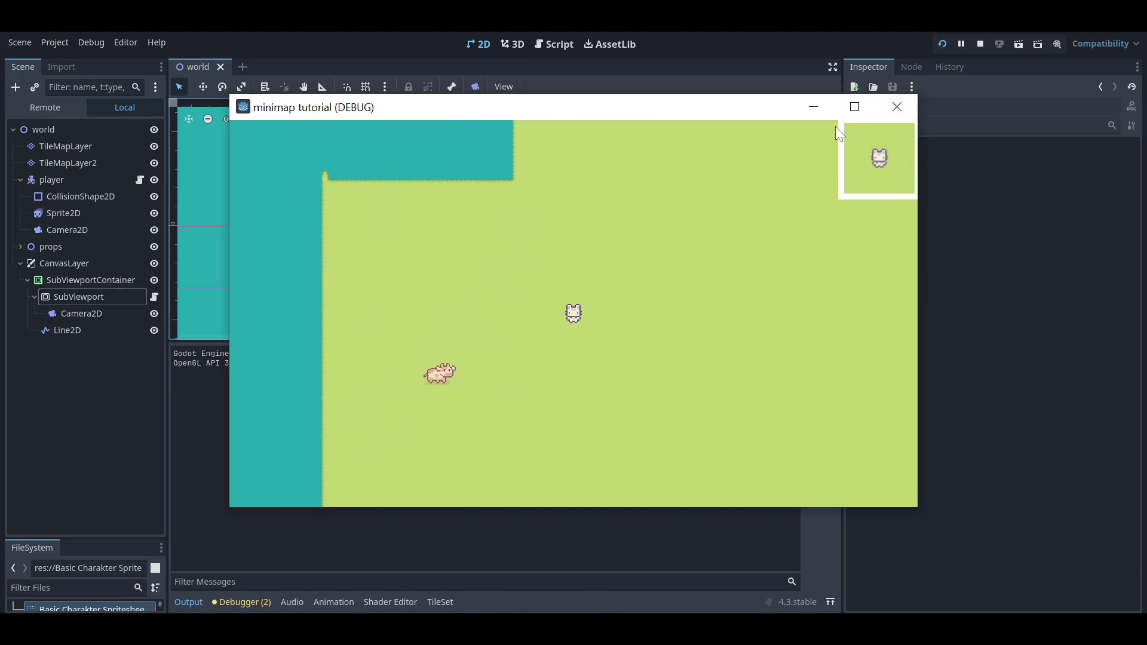
key("Right")
key("Left")
key("Up")
key("Up")
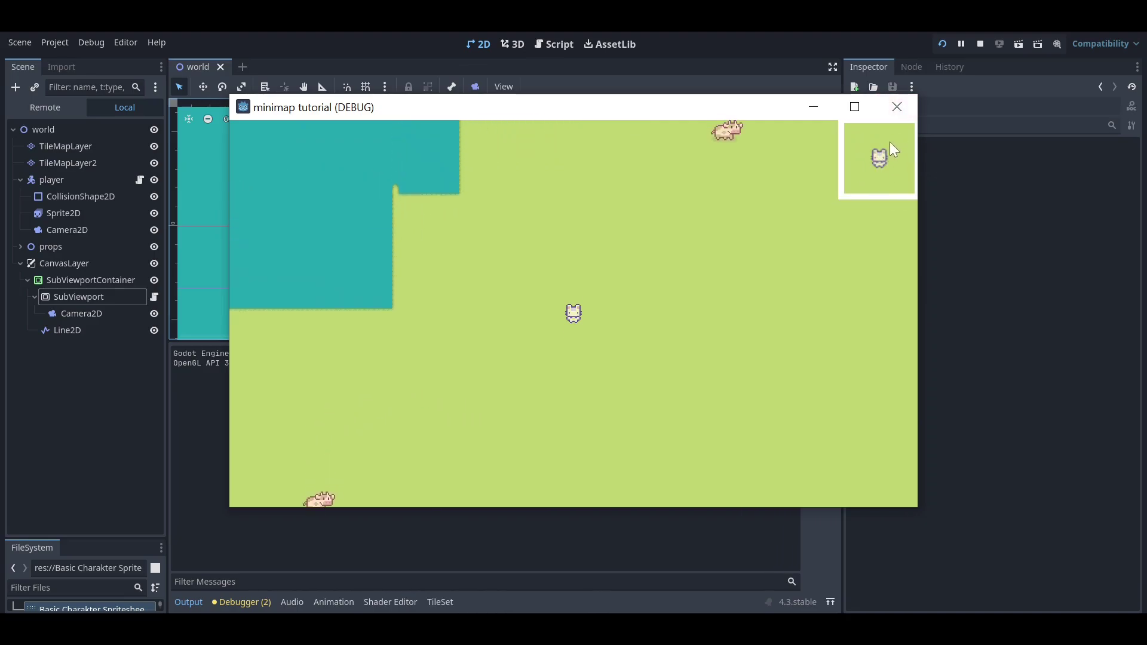
key("Left")
key("Up")
key("Left")
left_click(897, 107)
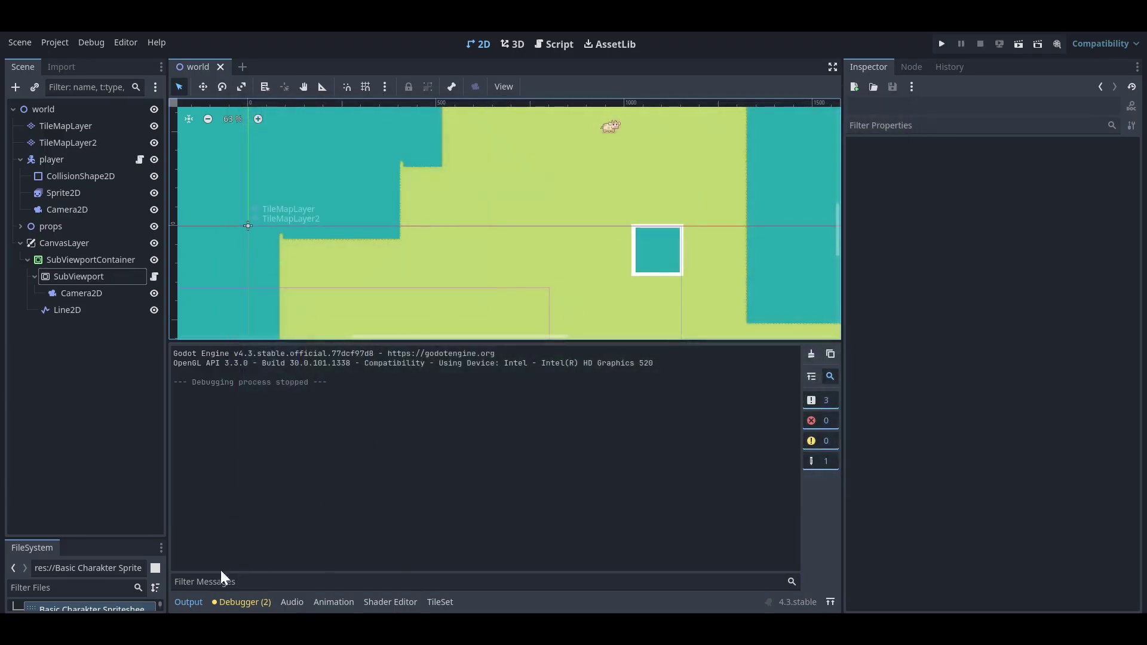
Set the minimap Camera2D zoom to 0.2 and test-run the scene
left_click(89, 292)
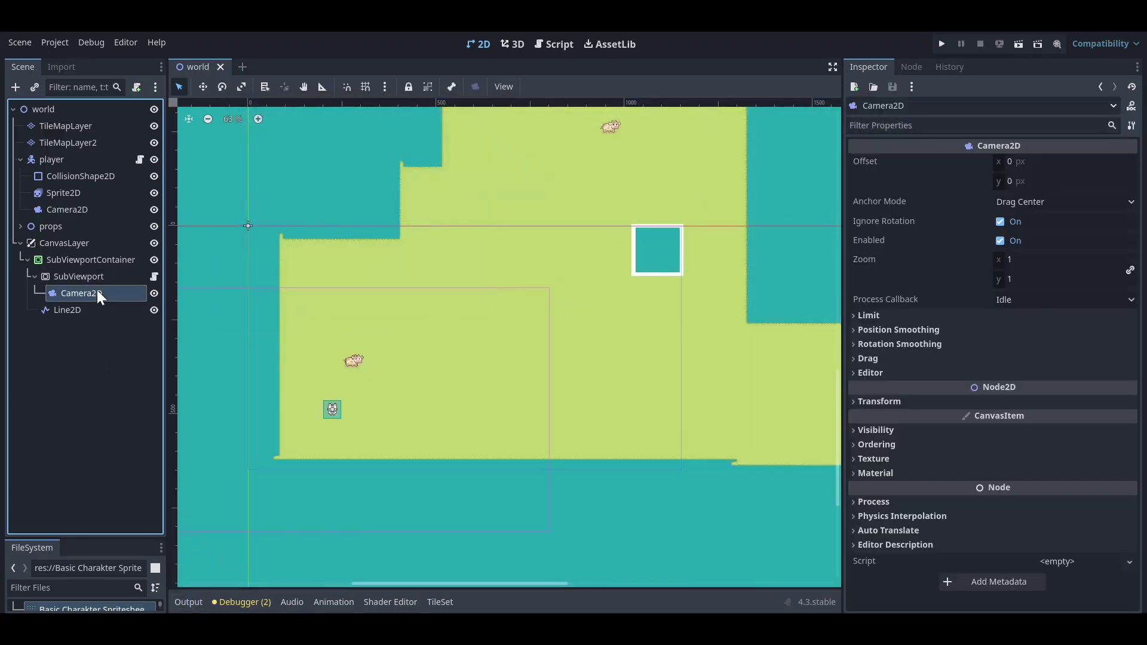
left_click(1055, 260)
type("0.2")
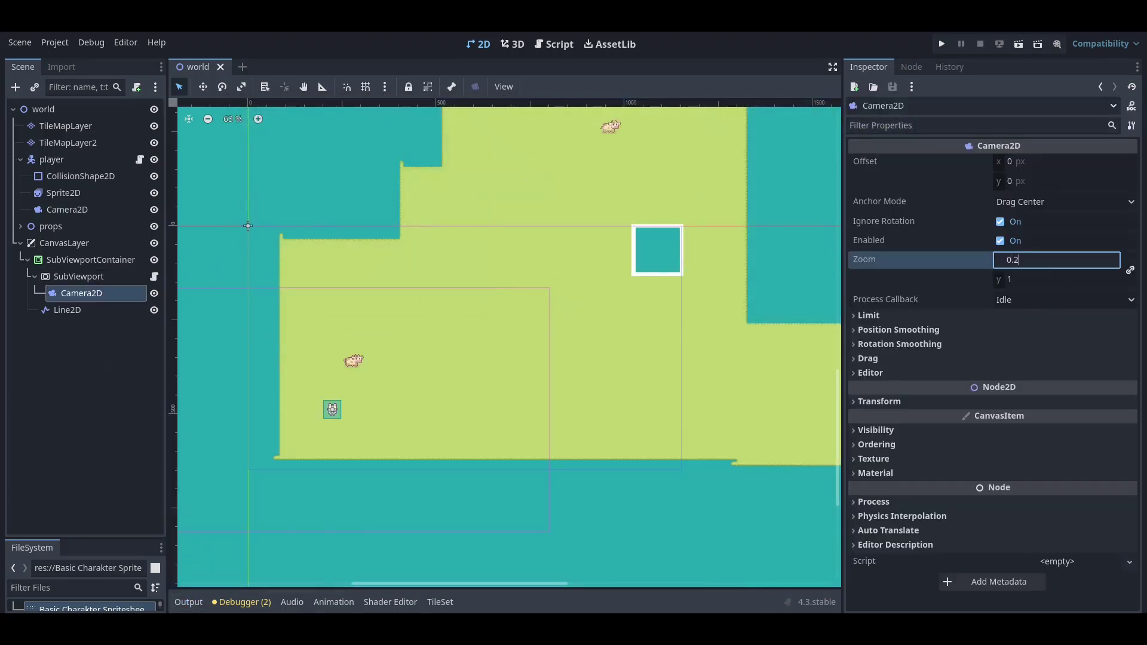
key("Return")
left_click(942, 44)
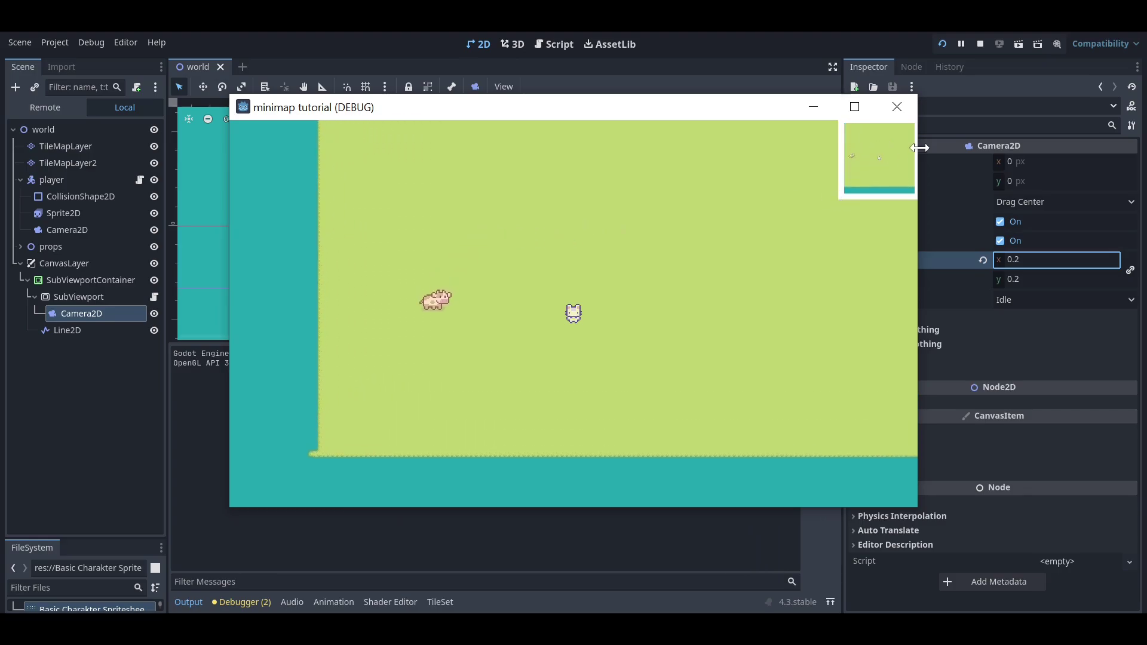
key("Up")
key("Right")
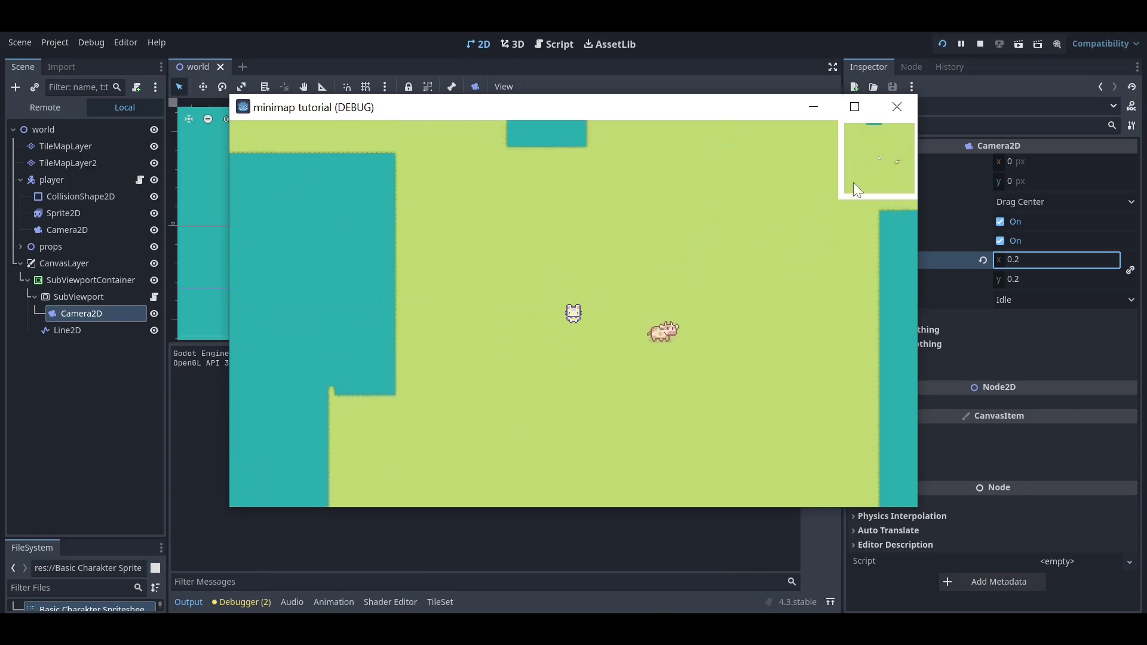
key("Left")
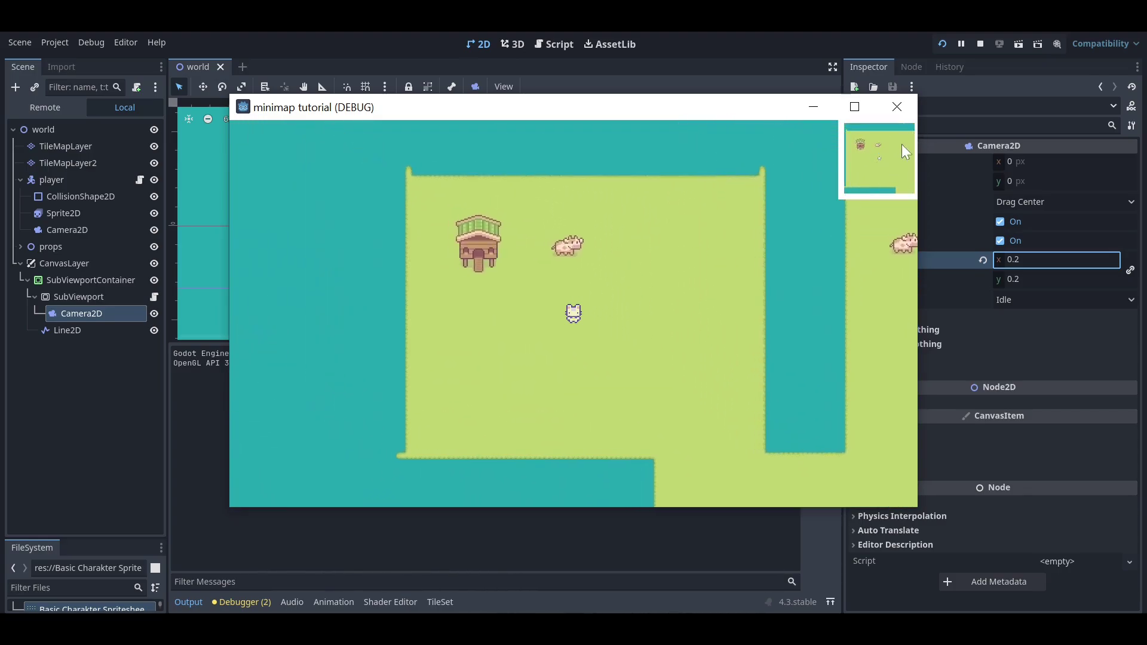
left_click(899, 105)
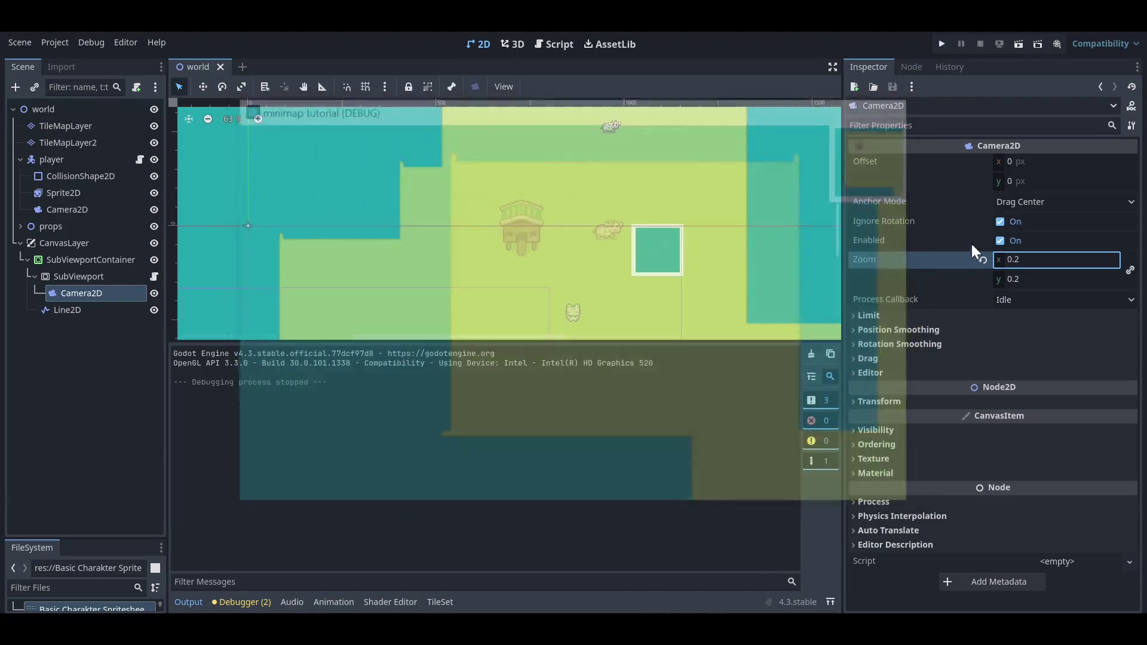
Change the camera zoom to 0.1 and test-run the scene again
left_click(1024, 255)
type("0")
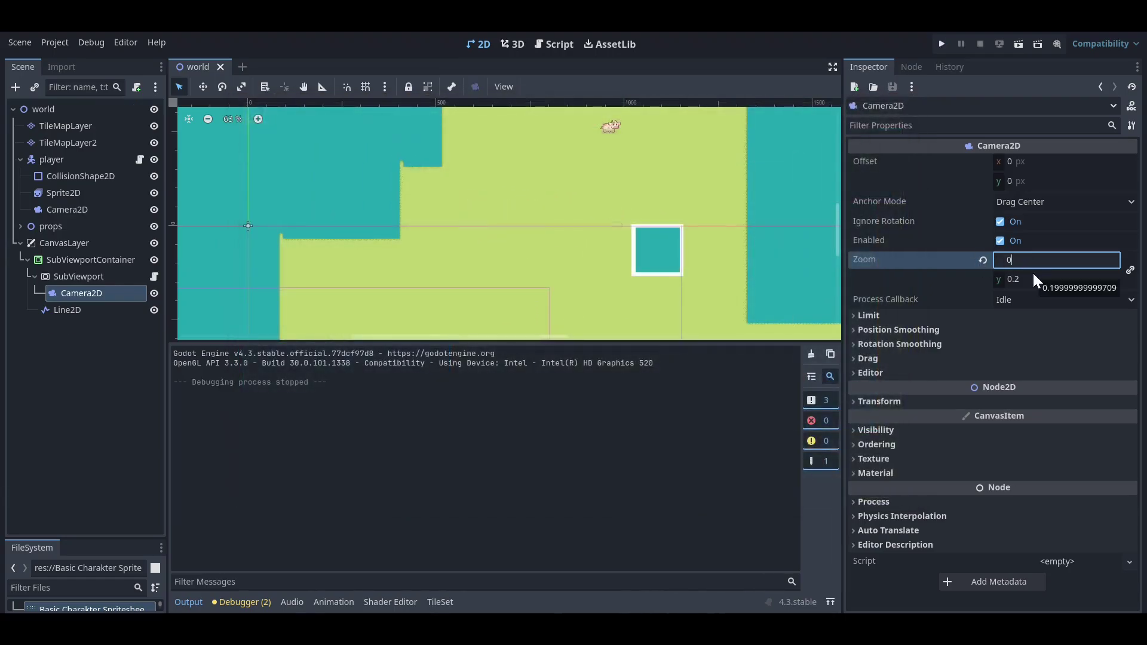
type(".1")
key("Return")
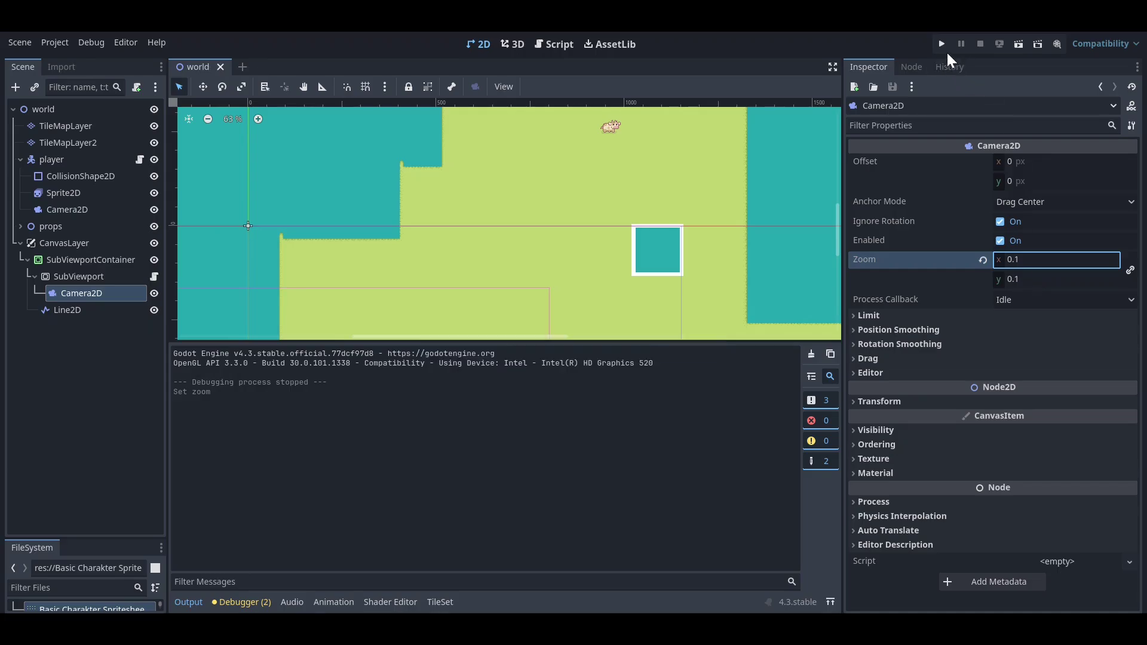
left_click(941, 43)
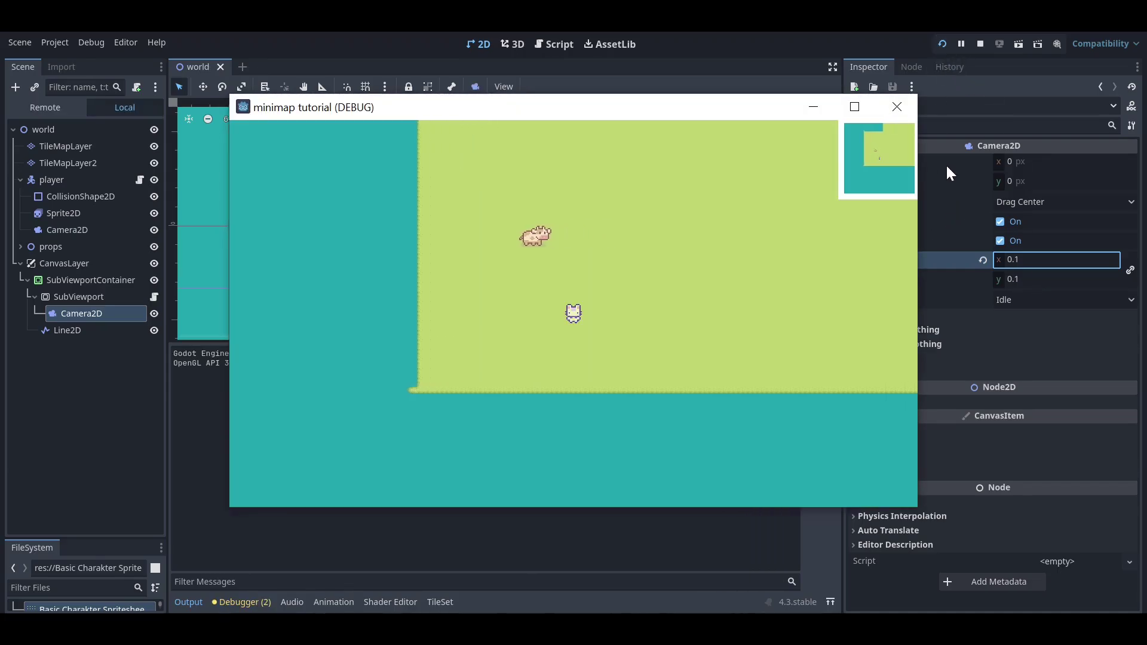
key("Up+Right")
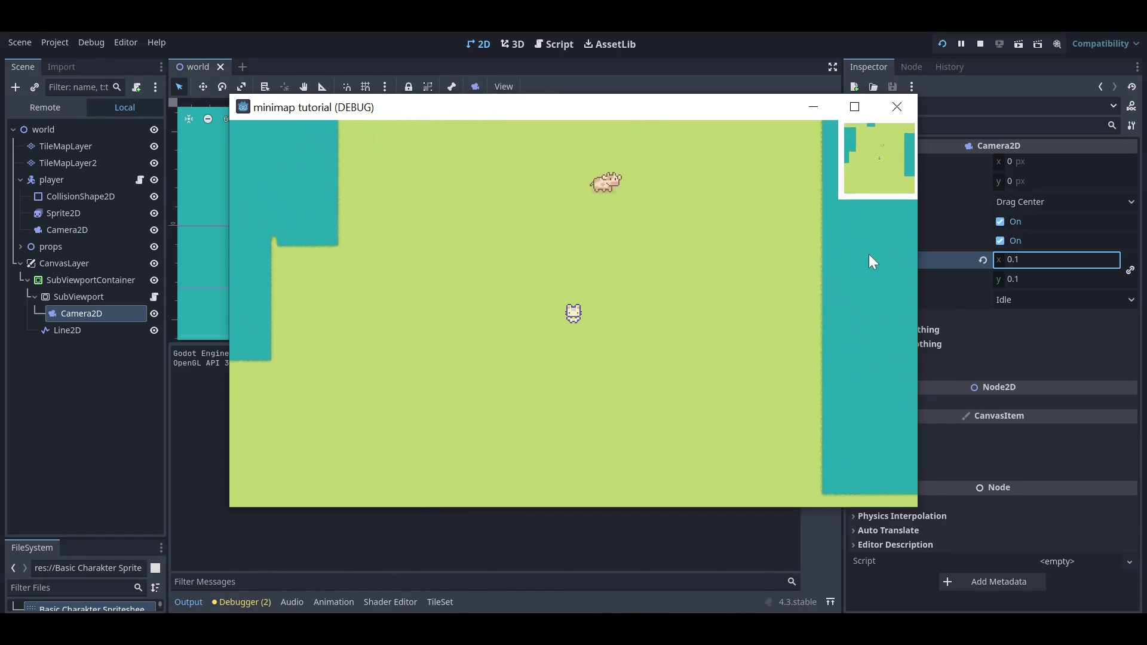
key("Up")
key("Left")
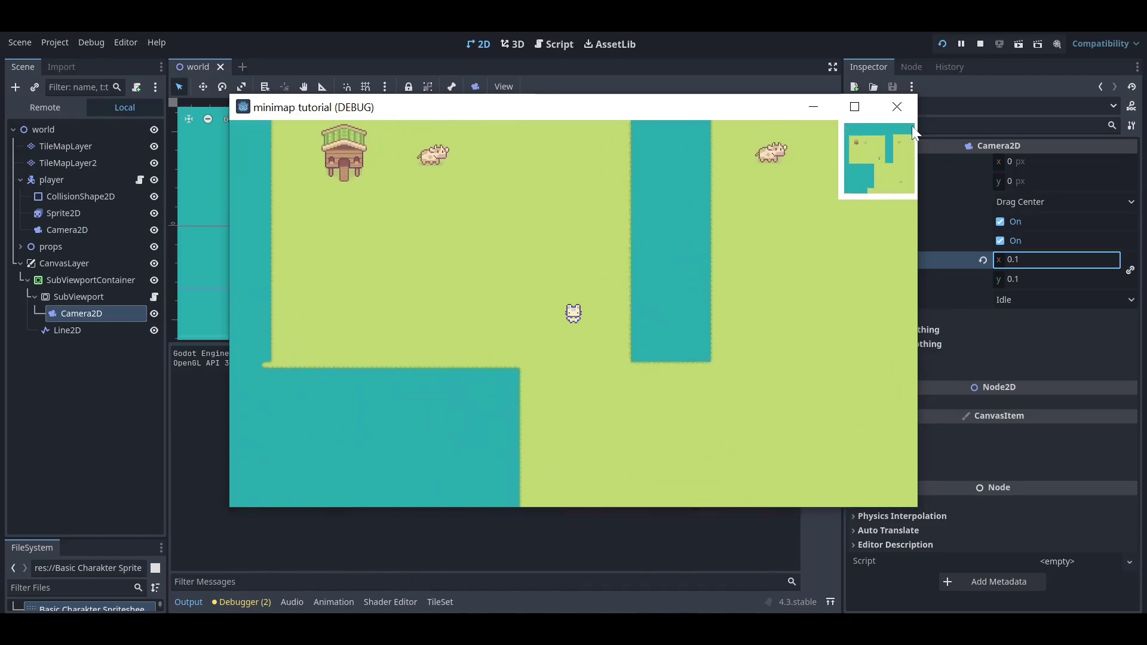
left_click(897, 107)
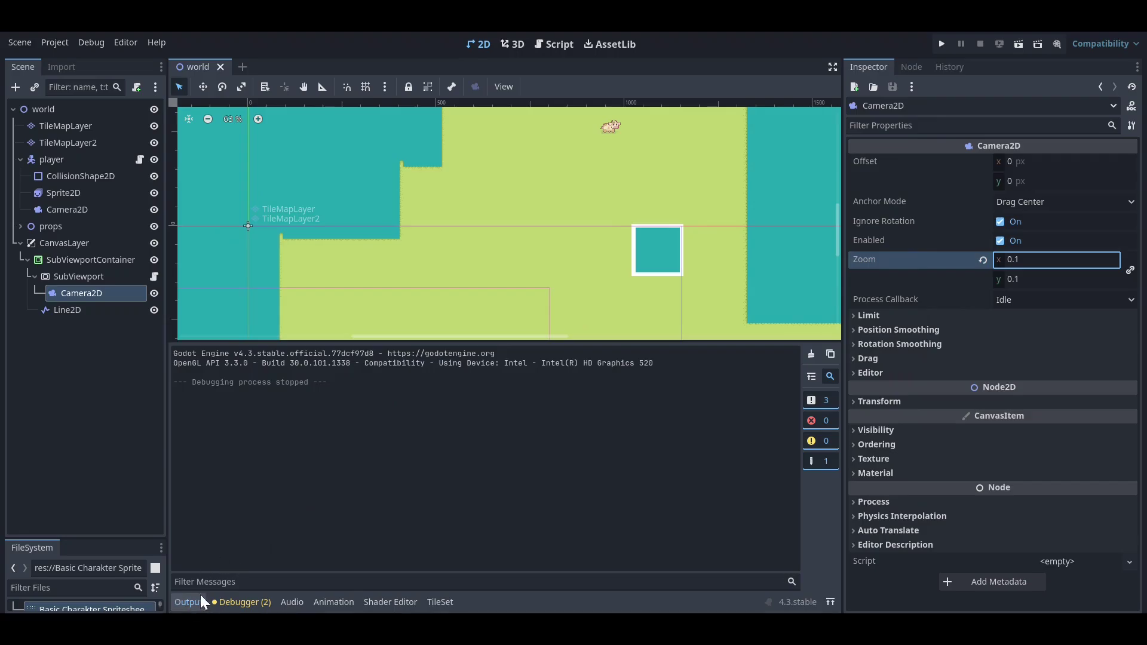
With SubViewportContainer selected, add a Sprite2D node through the Add Node dialog
left_click(201, 597)
scroll(389, 383, "down", 1)
scroll(346, 388, "up", 1)
scroll(350, 383, "up", 1)
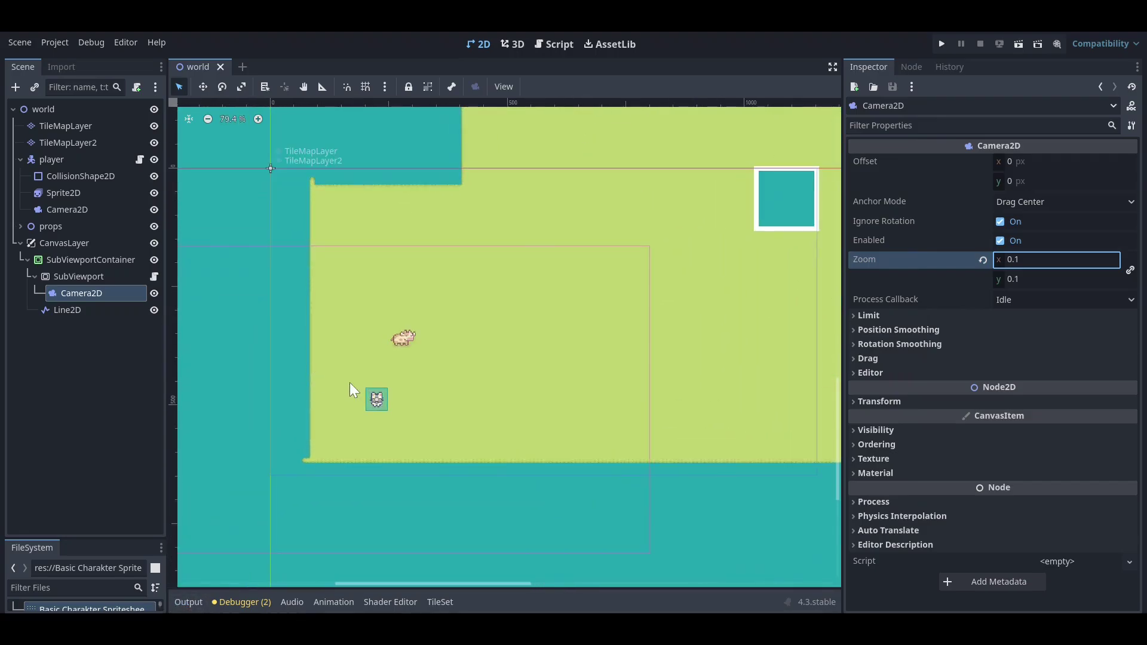
scroll(350, 391, "down", 1)
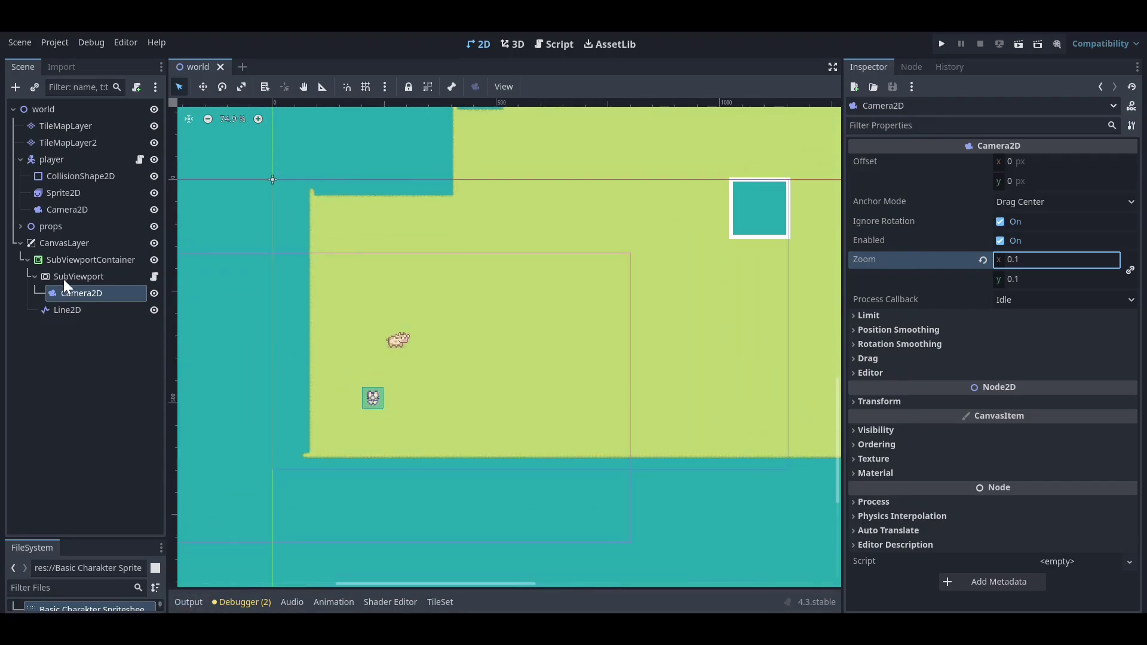
left_click(62, 261)
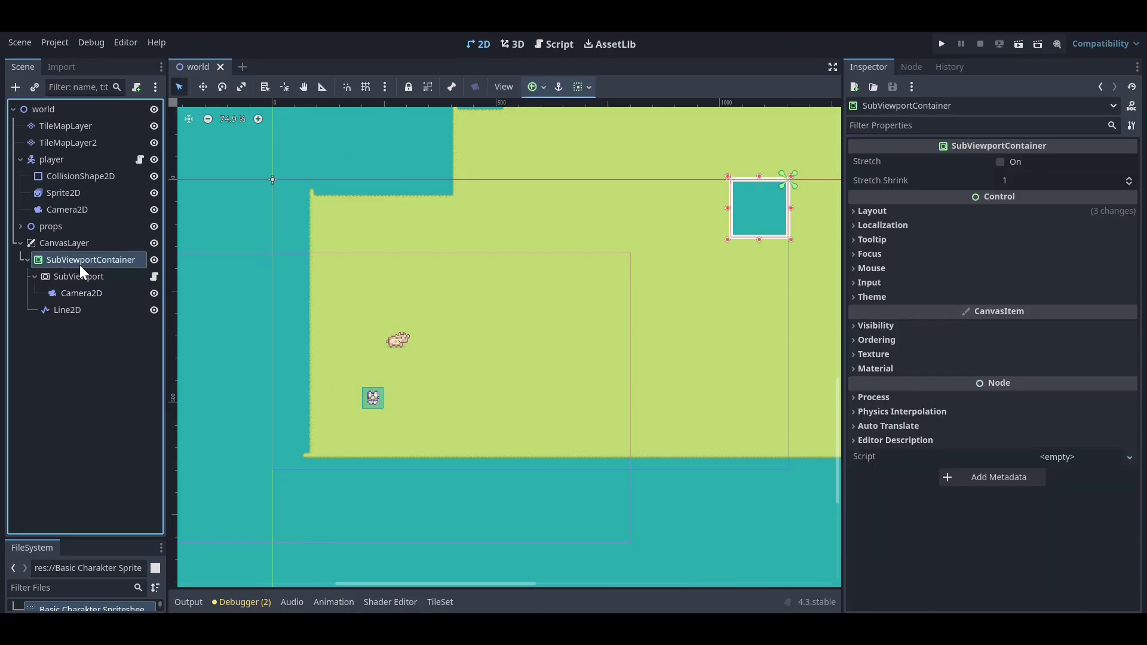
left_click(15, 87)
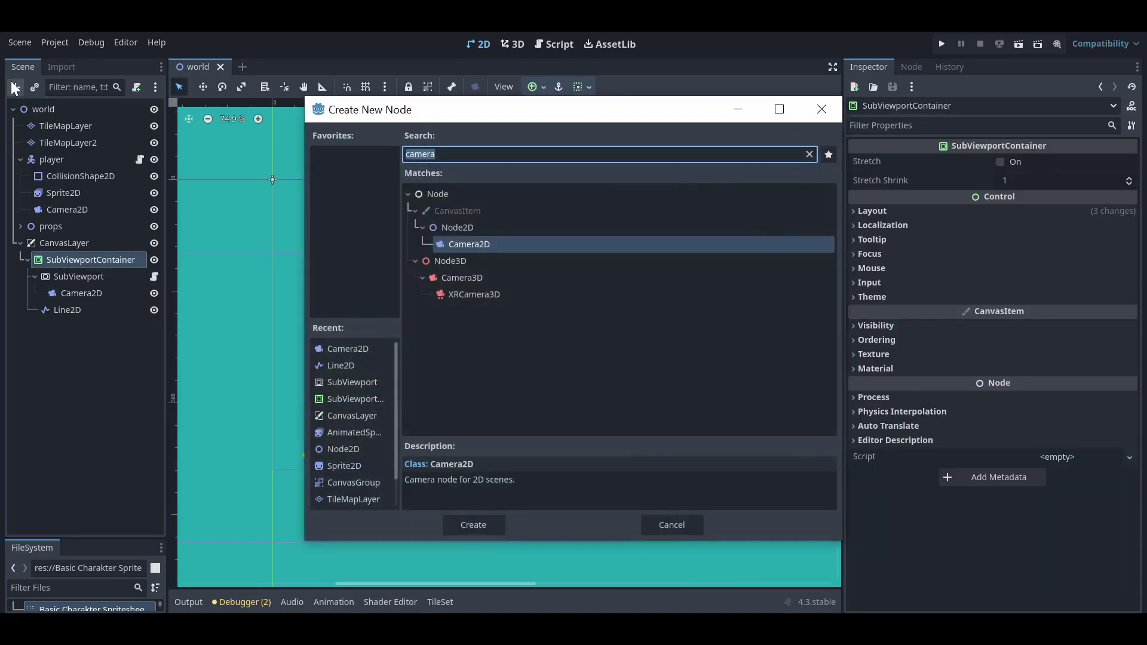
type("sprite")
key("Return")
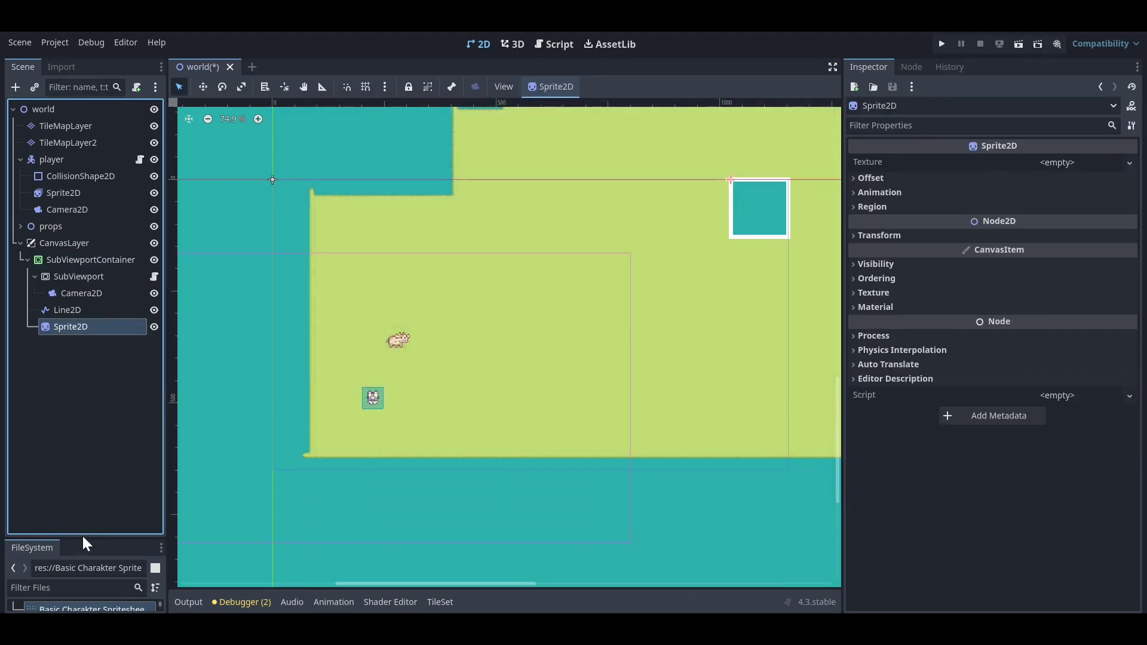
Assign charactermarker.png as the sprite texture and move it to the minimap centre
left_click_drag(82, 538, 82, 370)
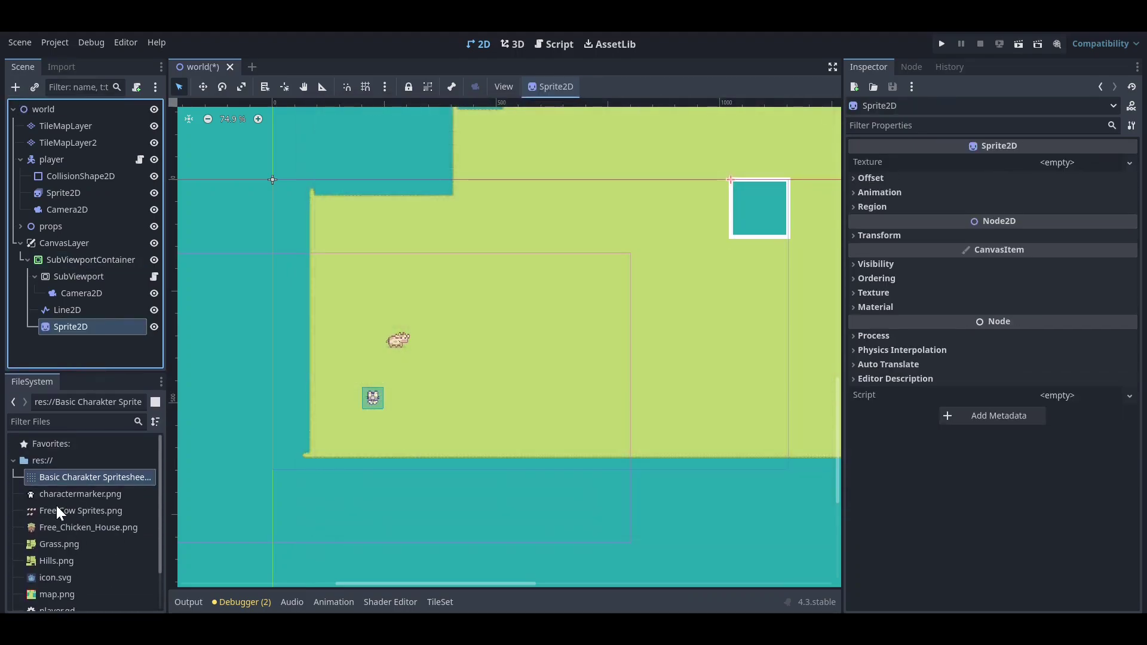
scroll(57, 511, "down", 1)
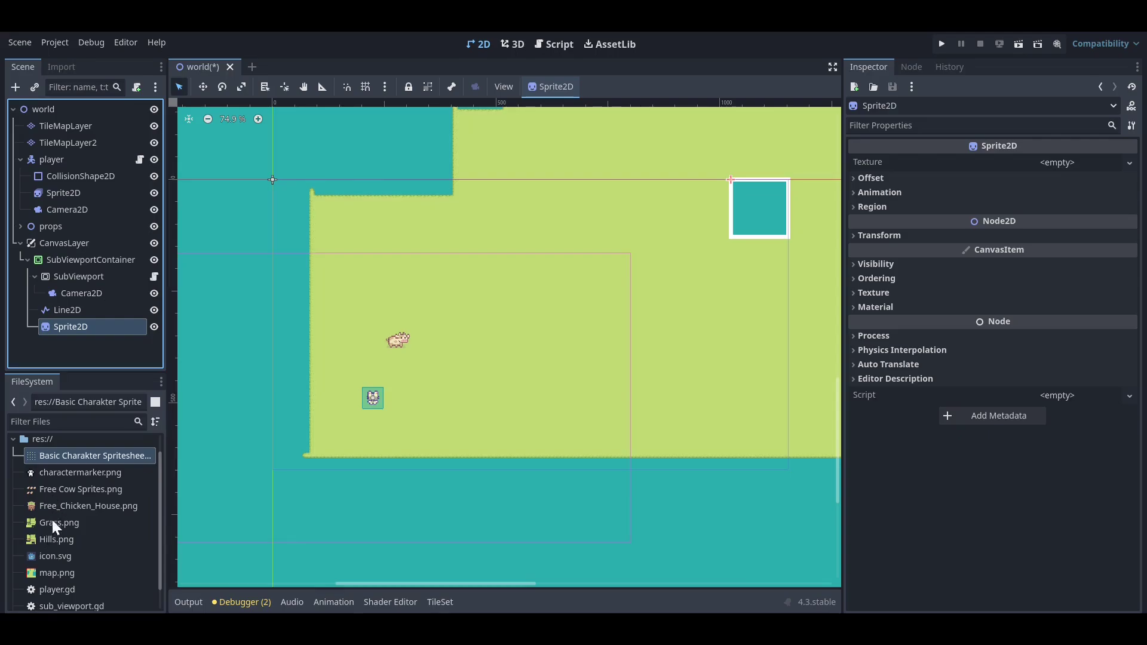
scroll(56, 515, "up", 1)
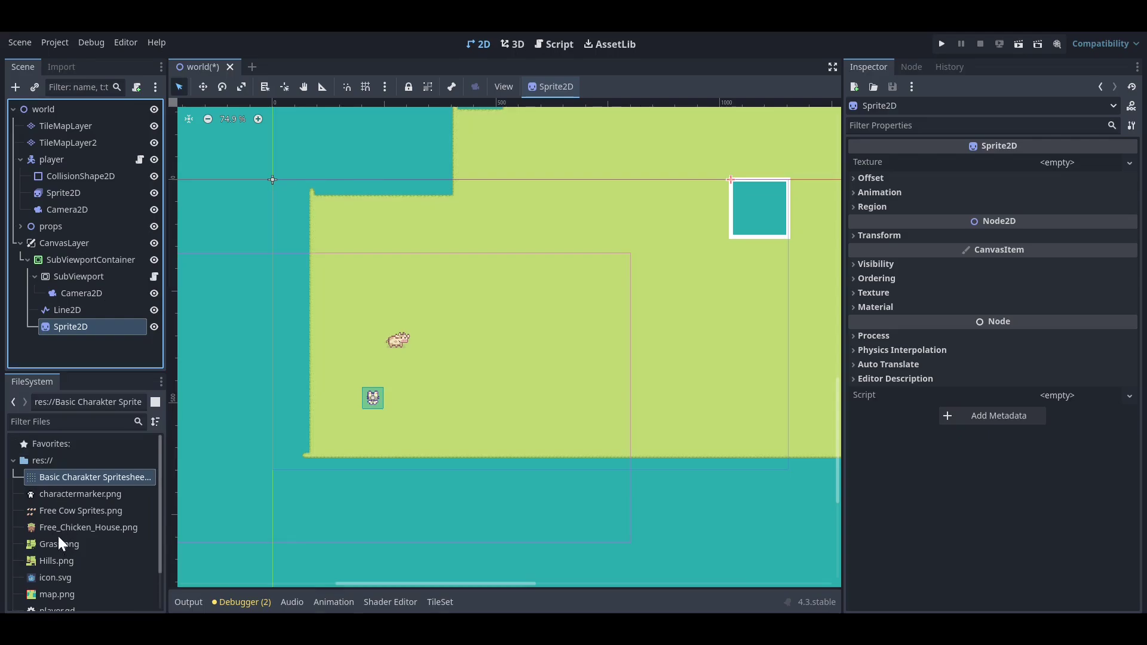
left_click_drag(59, 495, 1019, 158)
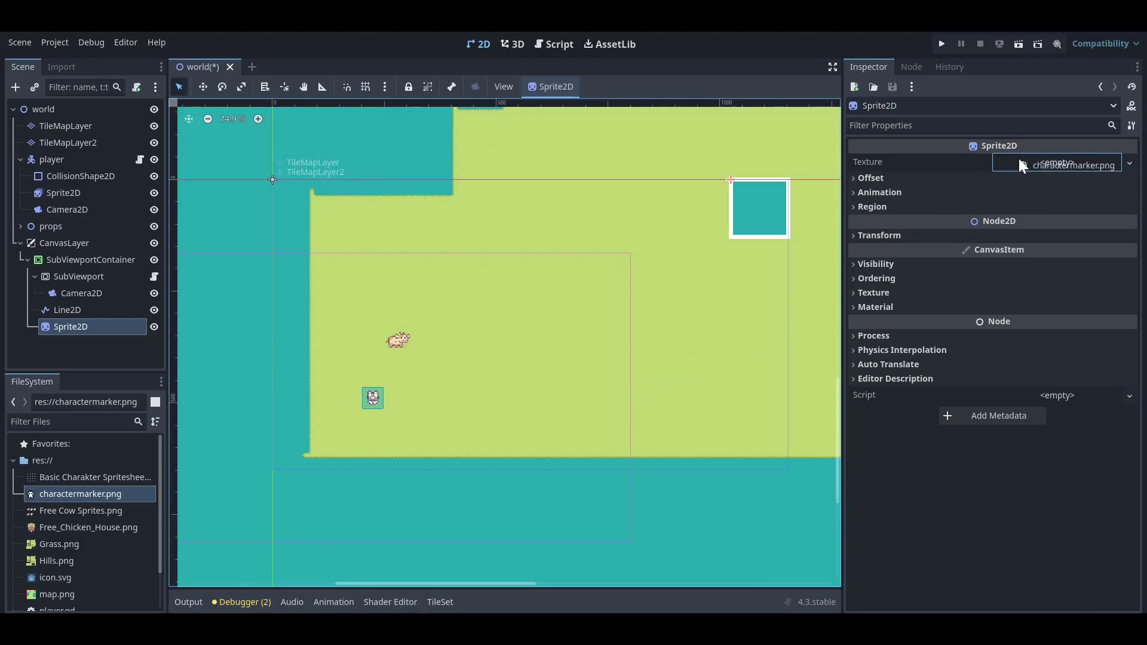
scroll(786, 166, "up", 3)
scroll(785, 163, "up", 3)
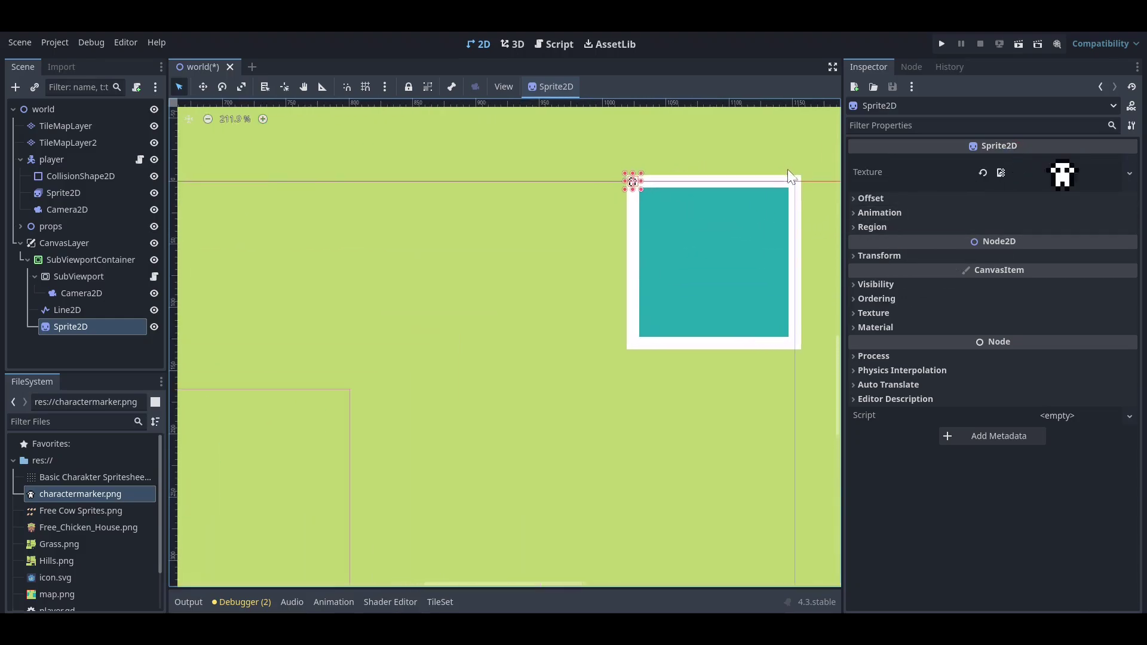
scroll(788, 224, "up", 3)
scroll(417, 185, "down", 1)
scroll(413, 188, "up", 2)
scroll(402, 195, "down", 1)
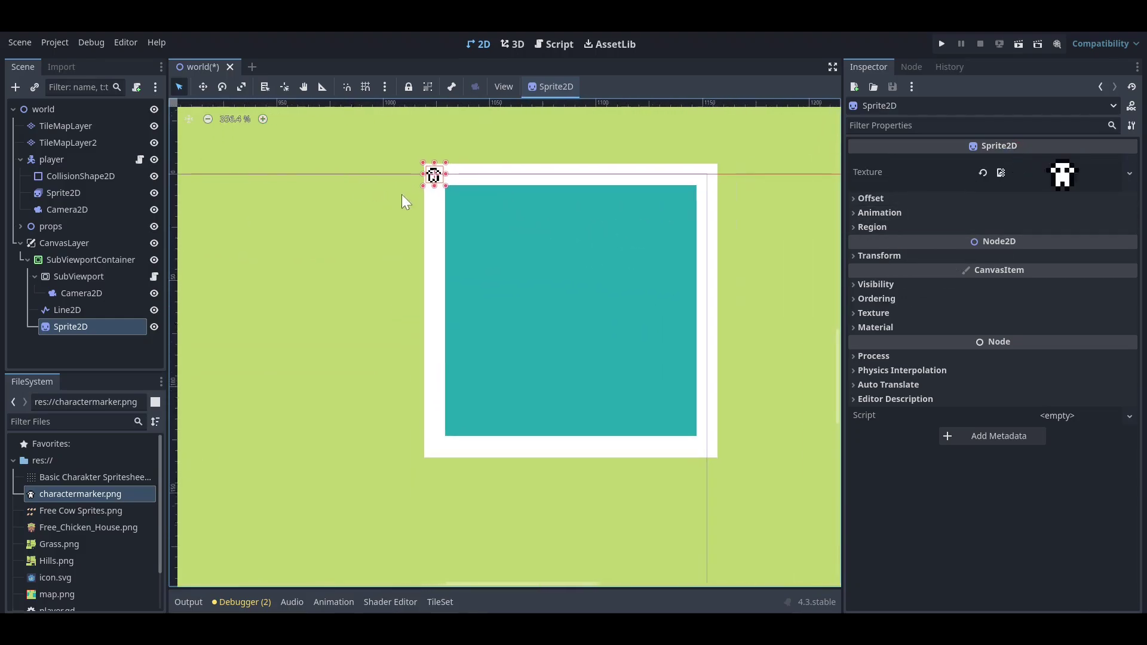
scroll(377, 161, "up", 1)
left_click(207, 87)
left_click_drag(300, 159, 451, 301)
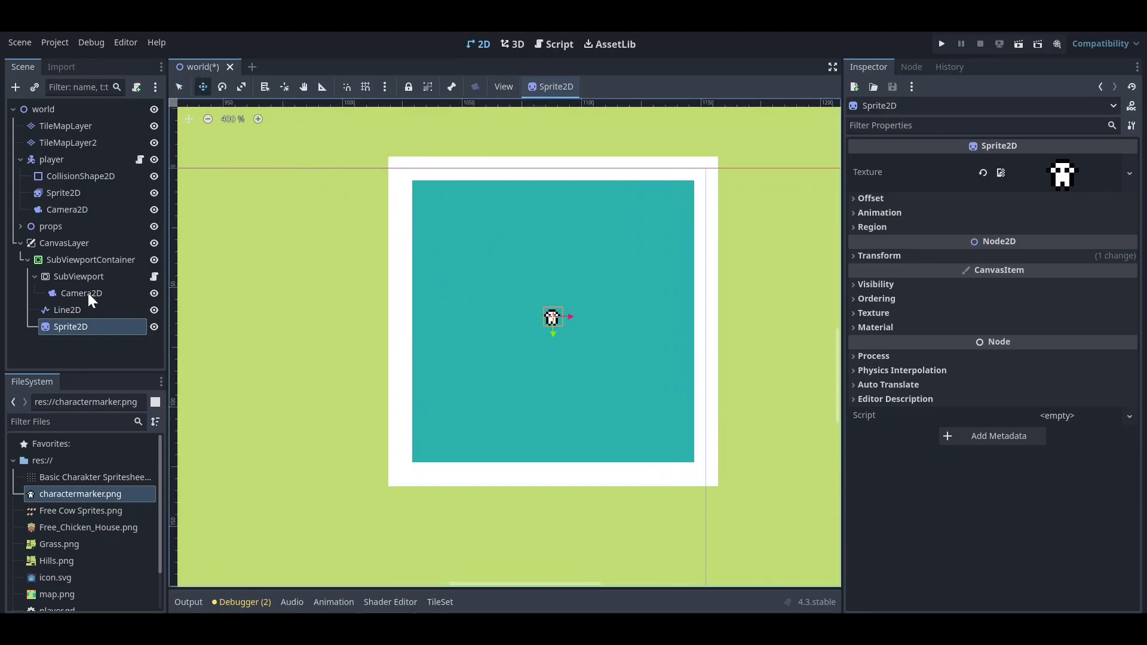
Apply the Top Right anchor preset to SubViewportContainer
left_click(93, 260)
left_click(539, 87)
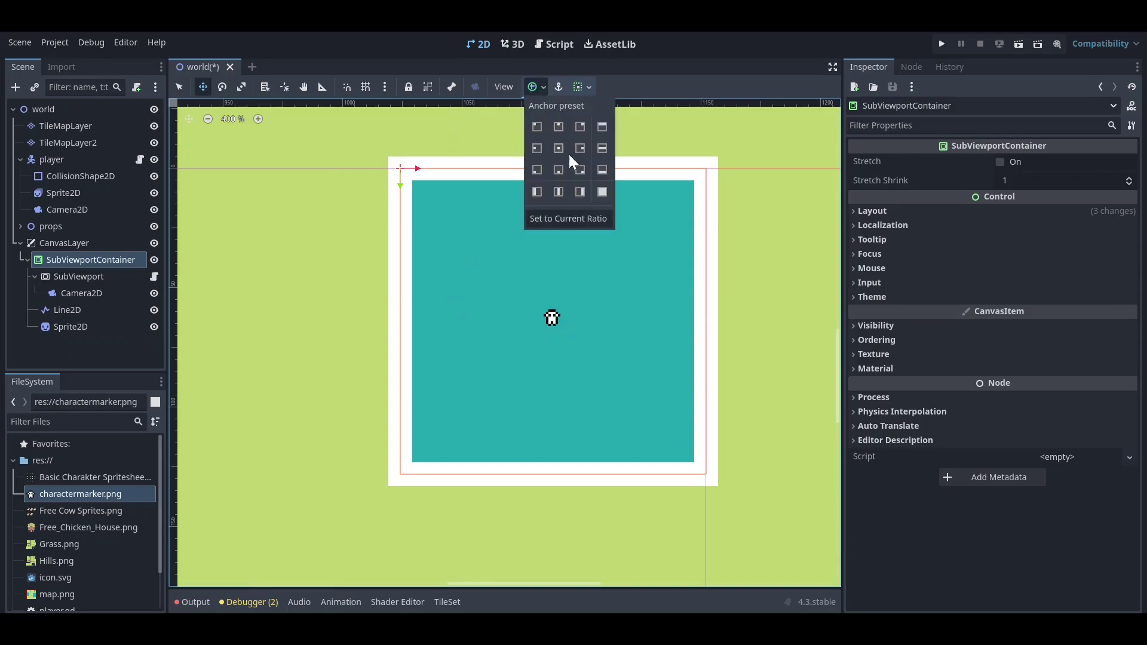
left_click(563, 147)
scroll(544, 252, "down", 3)
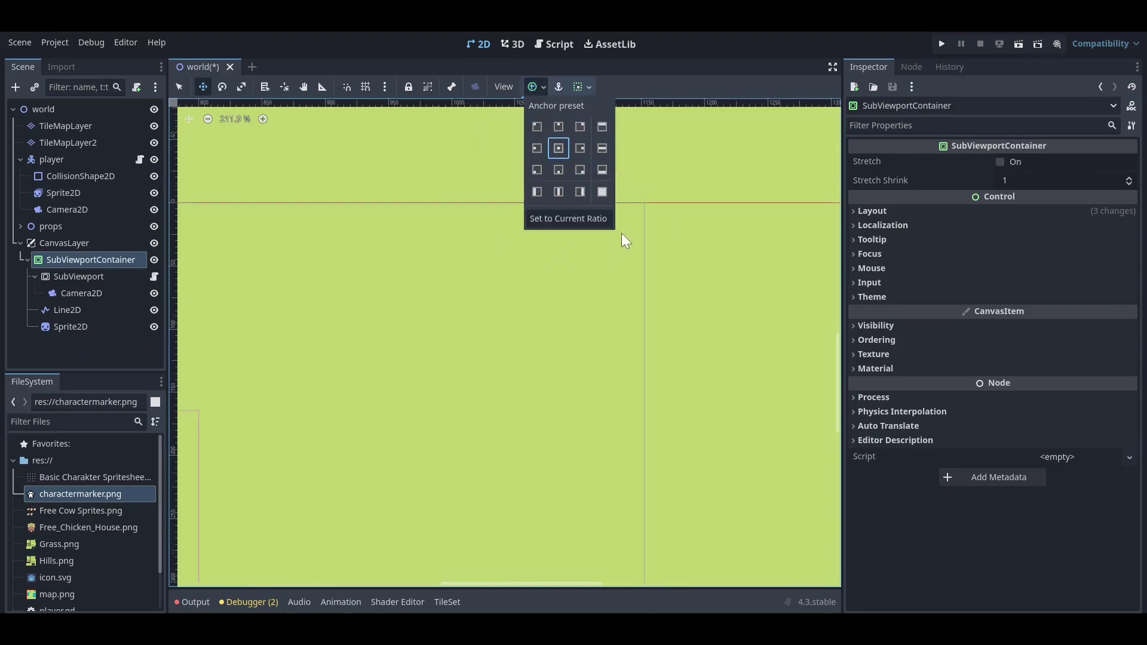
left_click(582, 127)
scroll(581, 263, "up", 1)
scroll(576, 269, "up", 1)
scroll(577, 270, "up", 1)
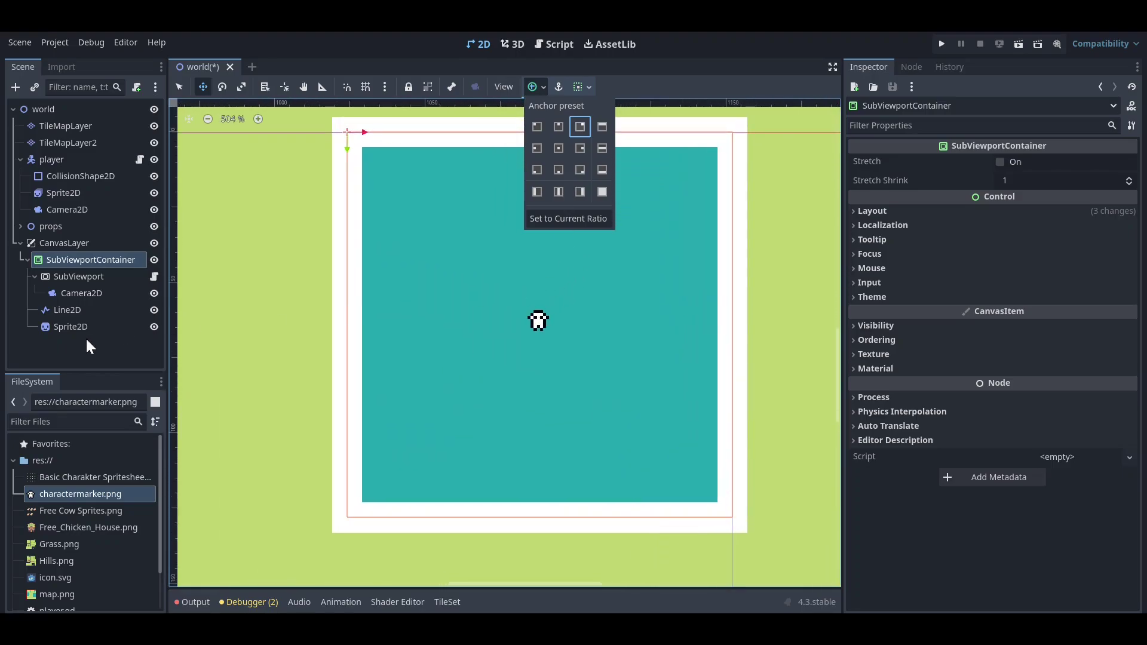
left_click(86, 346)
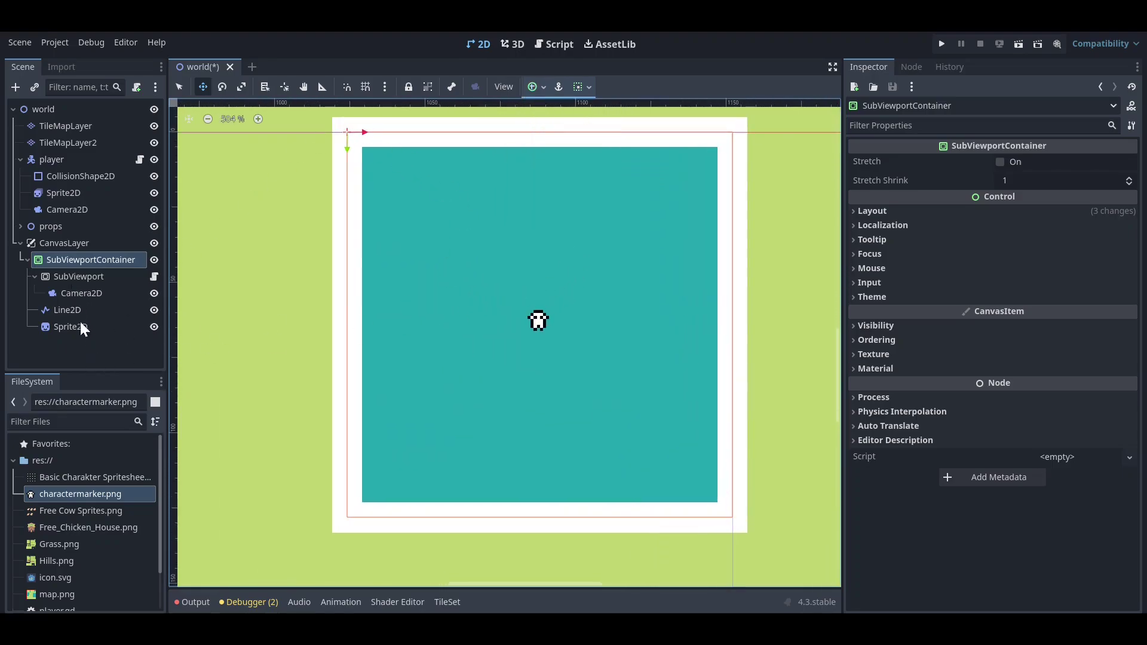
left_click(79, 328)
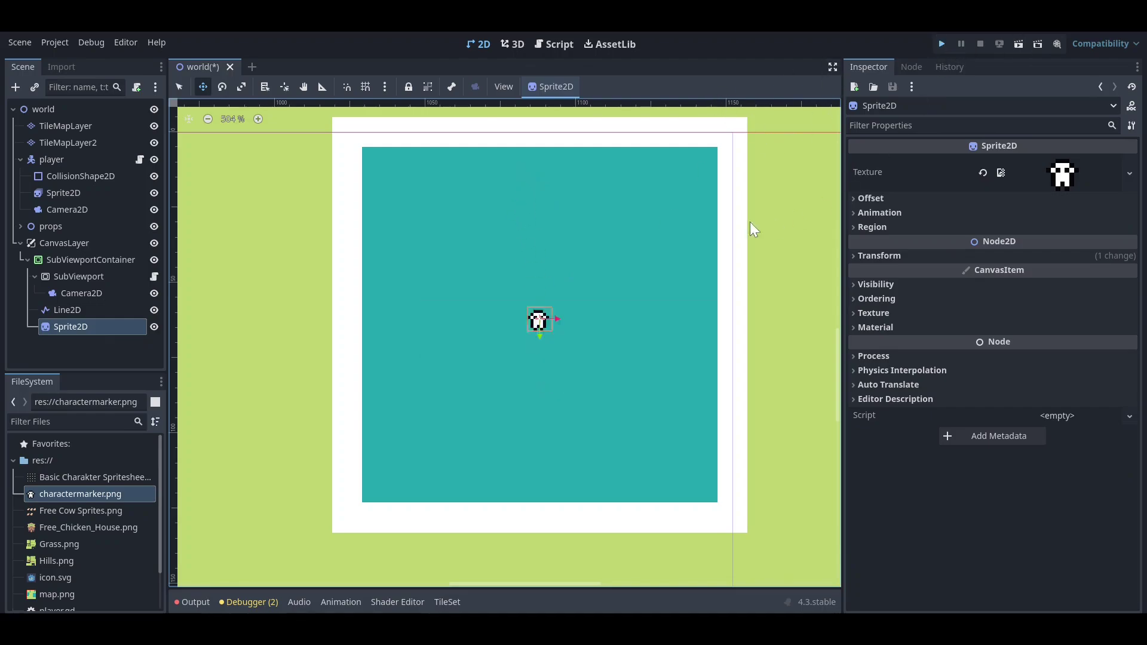
Run the project, move the player right and up, then close the game
key("F5")
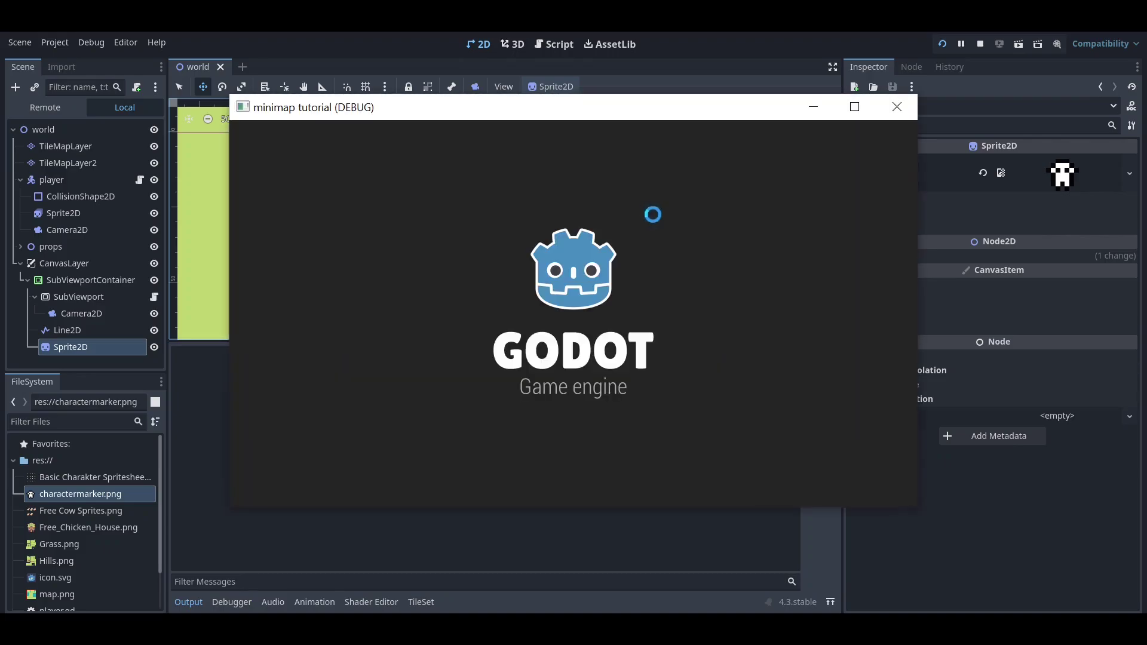
key("Right")
key("Up")
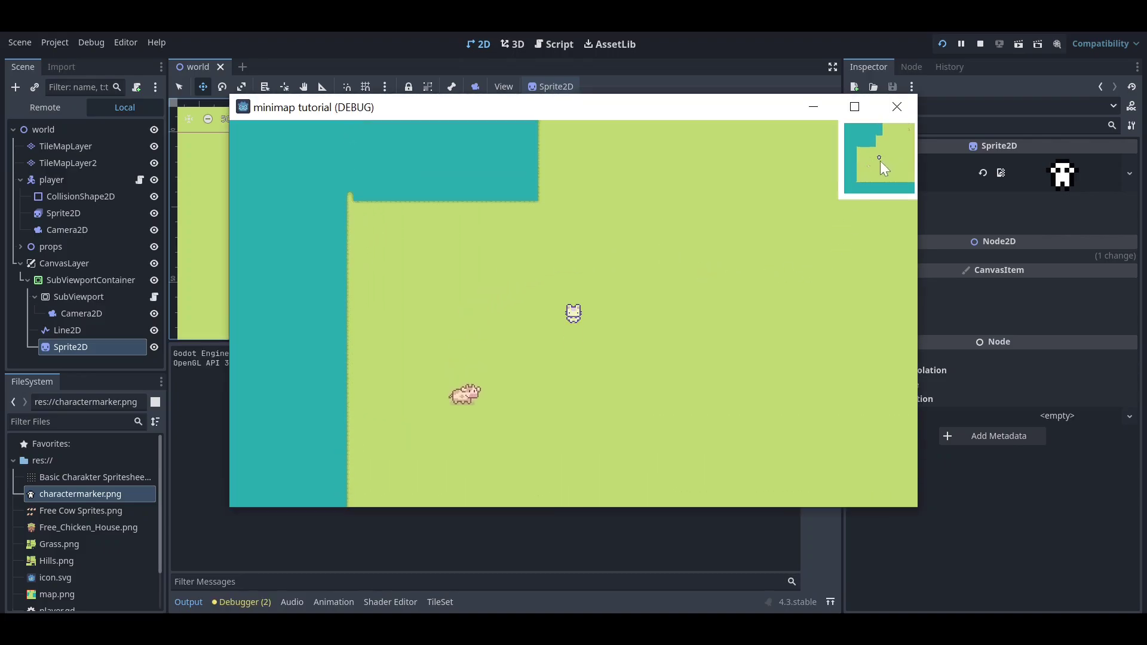
left_click(896, 107)
Hide the output panel and expand the Sprite2D's Transform section
left_click(189, 602)
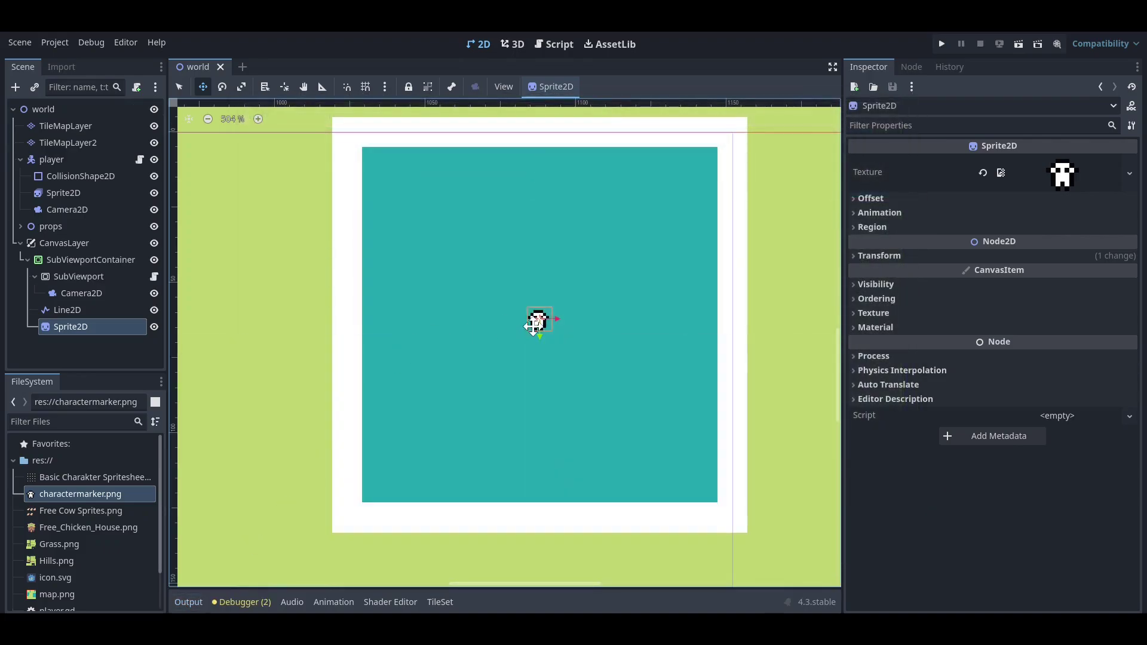
left_click(180, 87)
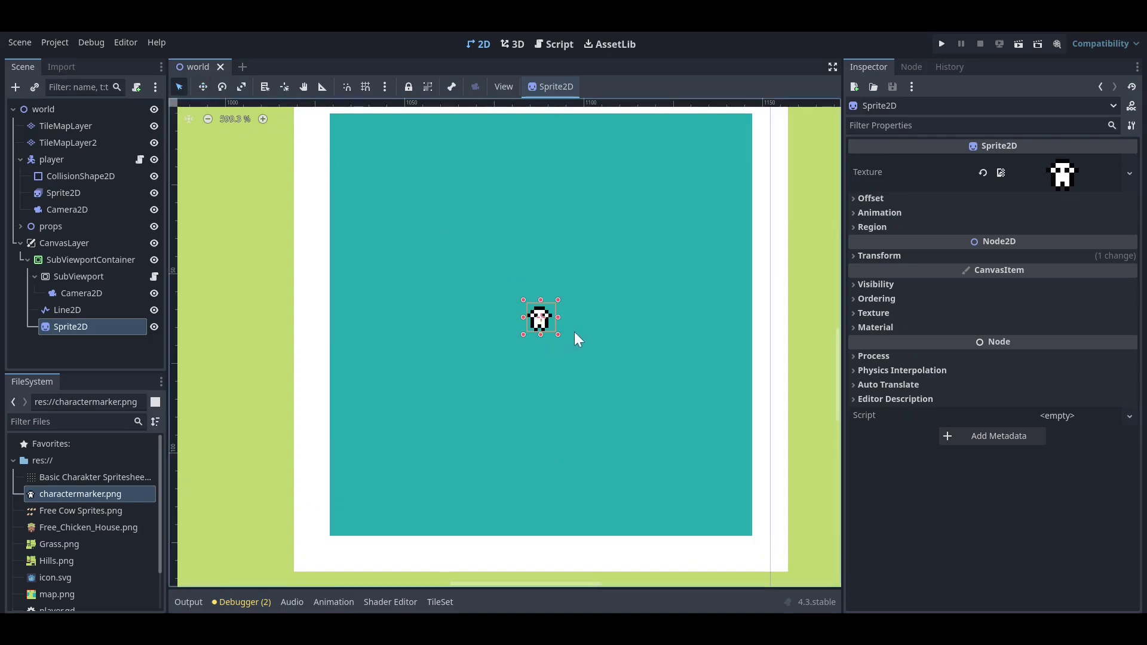
left_click(946, 254)
Set the marker's Transform Scale to 2 and save the scene
left_click(1027, 331)
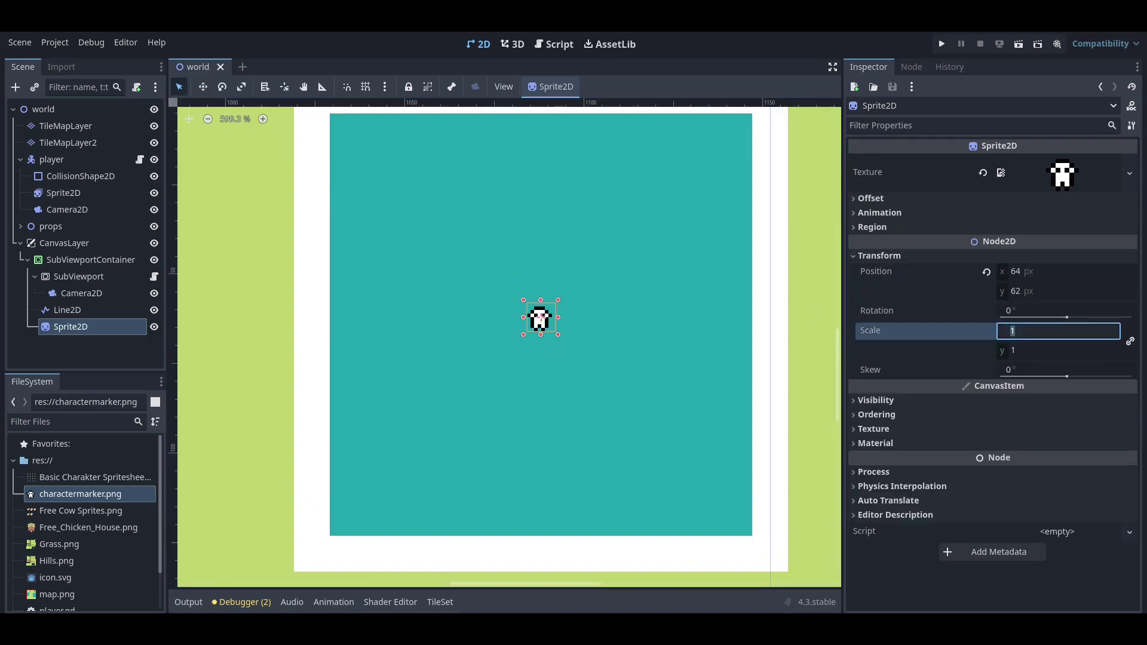
type("2")
key("Return")
key("ctrl+s")
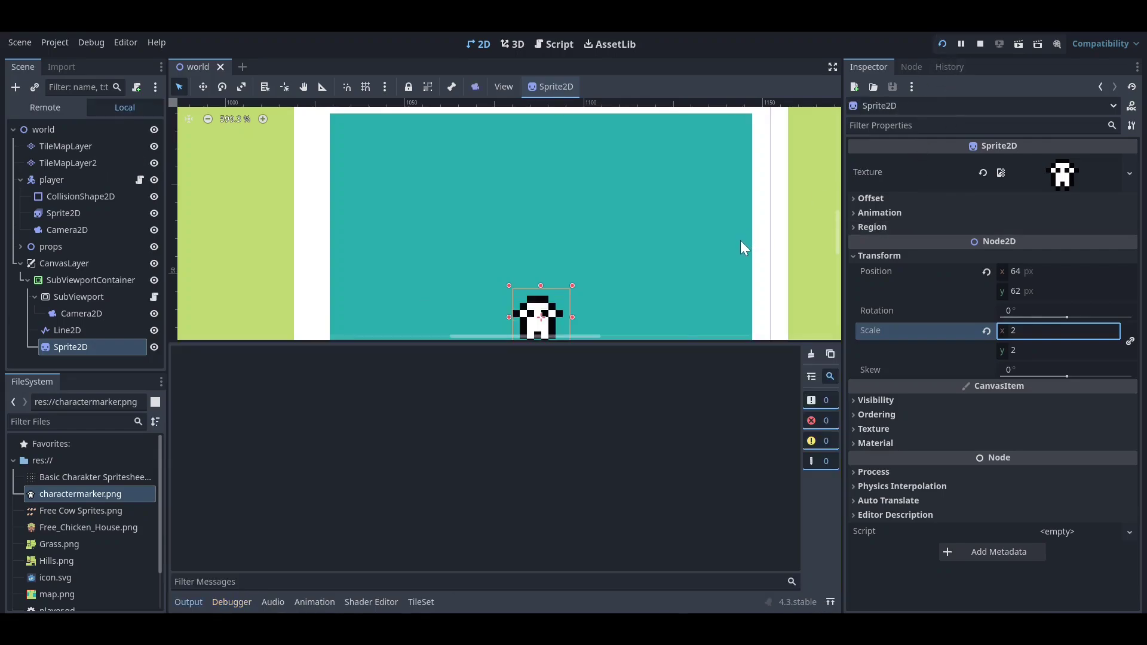
Walk the player left, up and right to watch the larger minimap marker
key("Left")
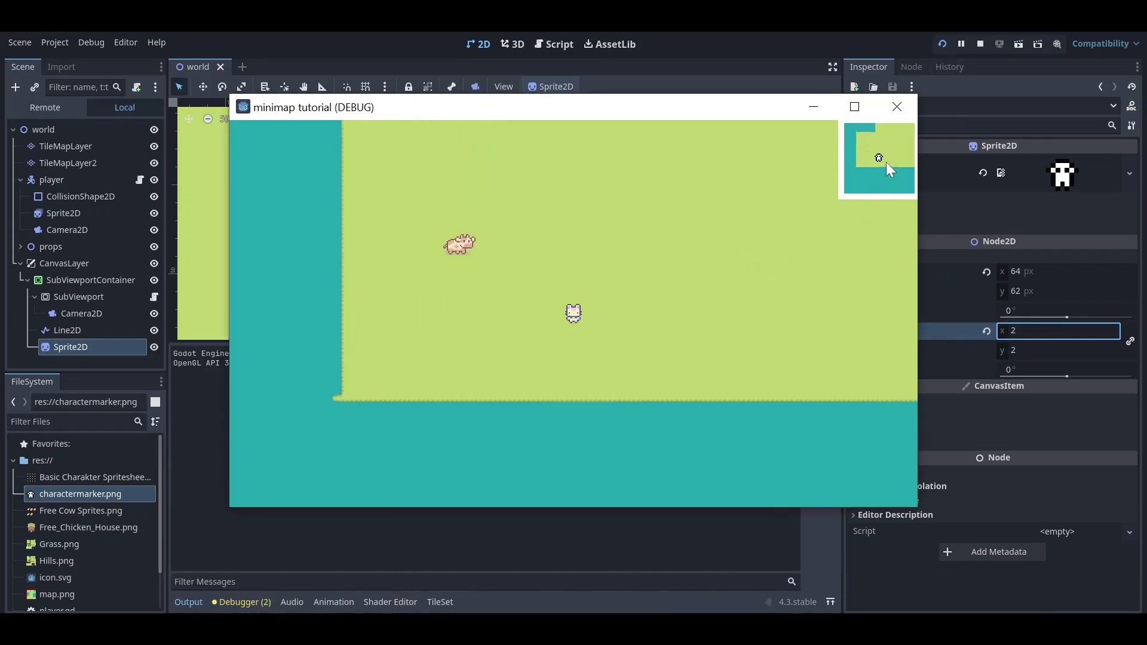
key("Up")
key("Right")
key("Left")
key("Up")
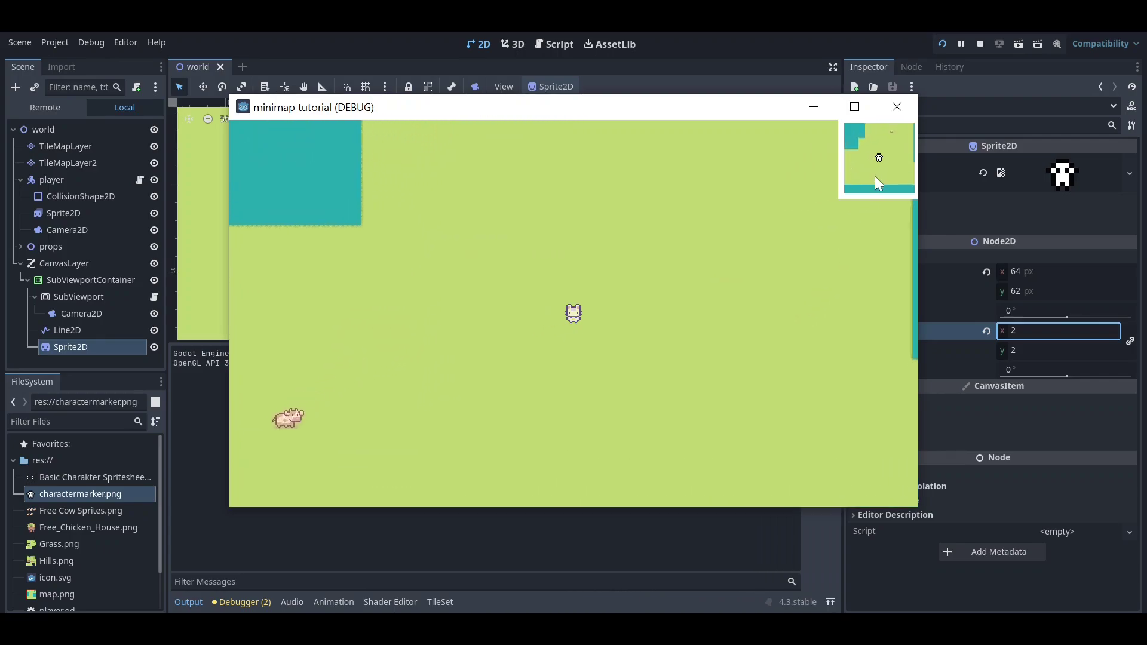
key("Right")
key("Up")
key("Left")
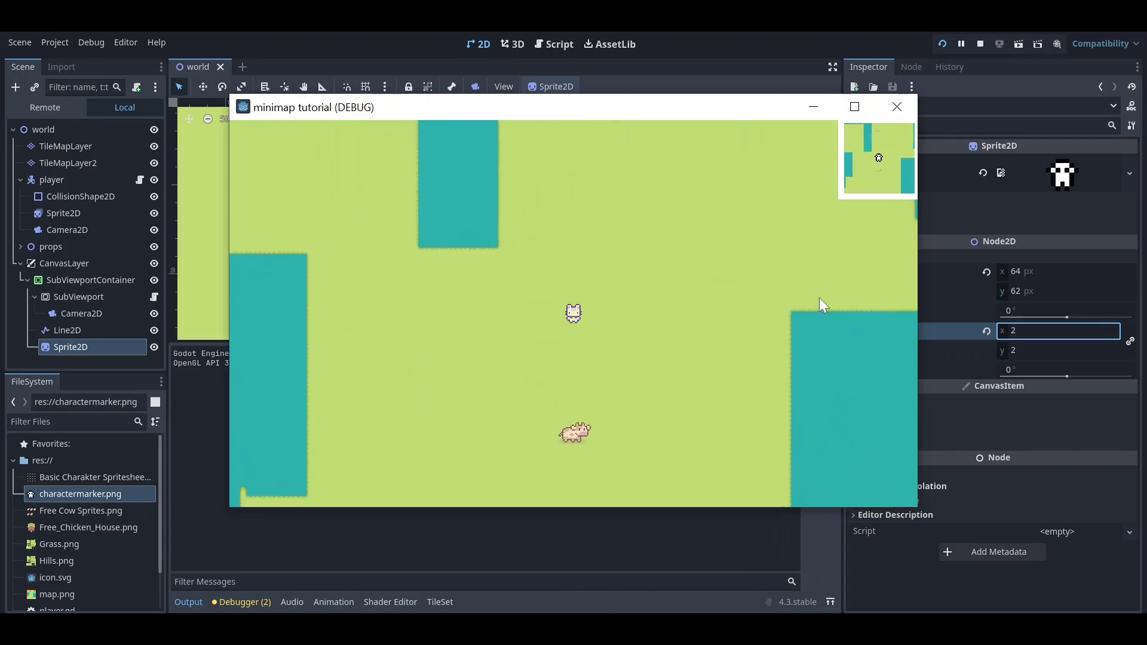